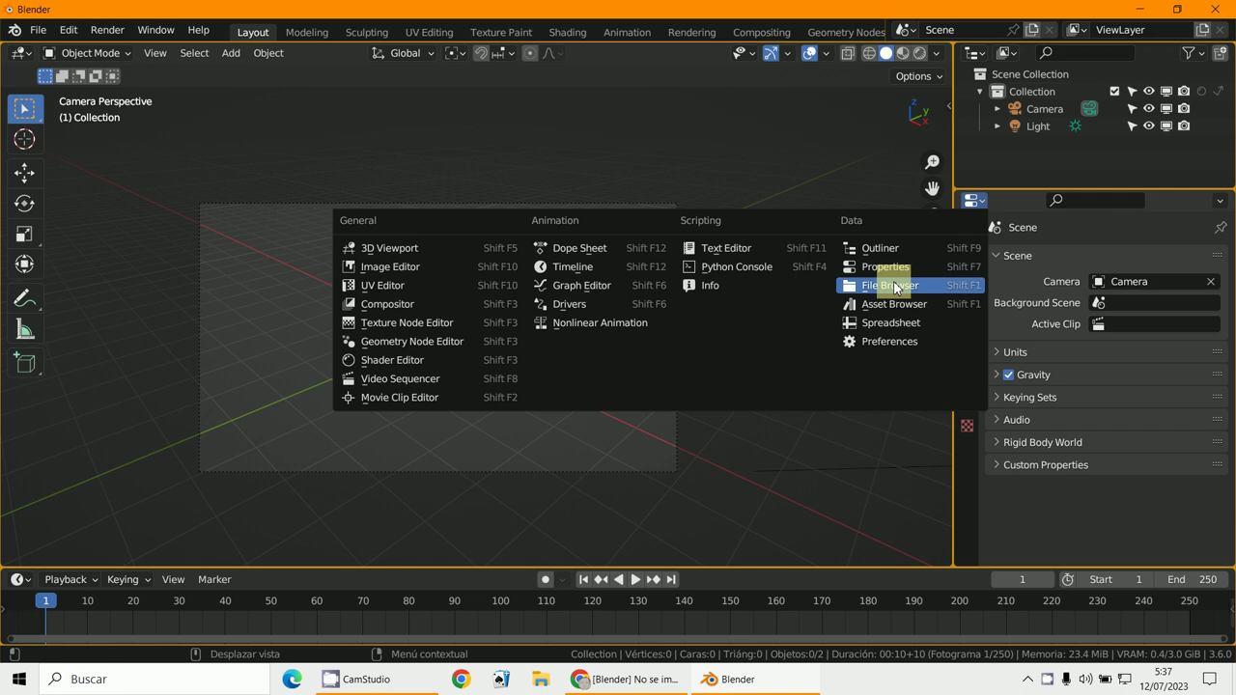
- Widen the Properties editor and set the render engine to Cycles
click(895, 268)
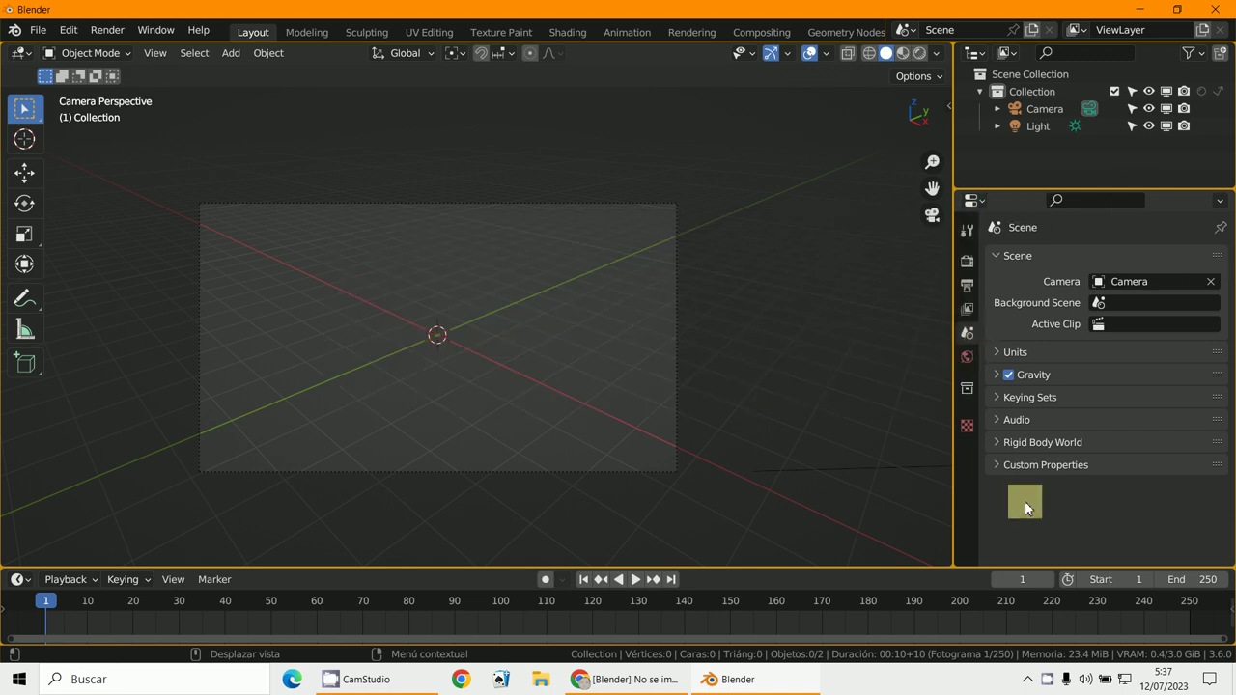
drag(949, 447, 818, 405)
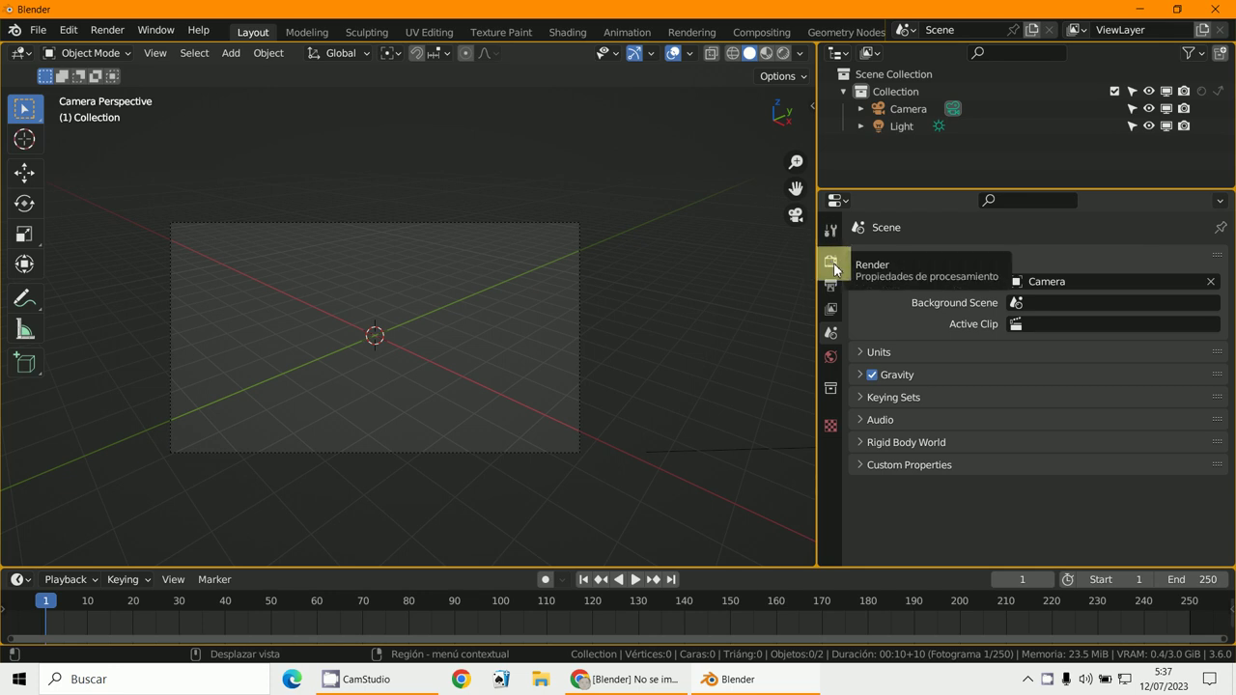
click(831, 265)
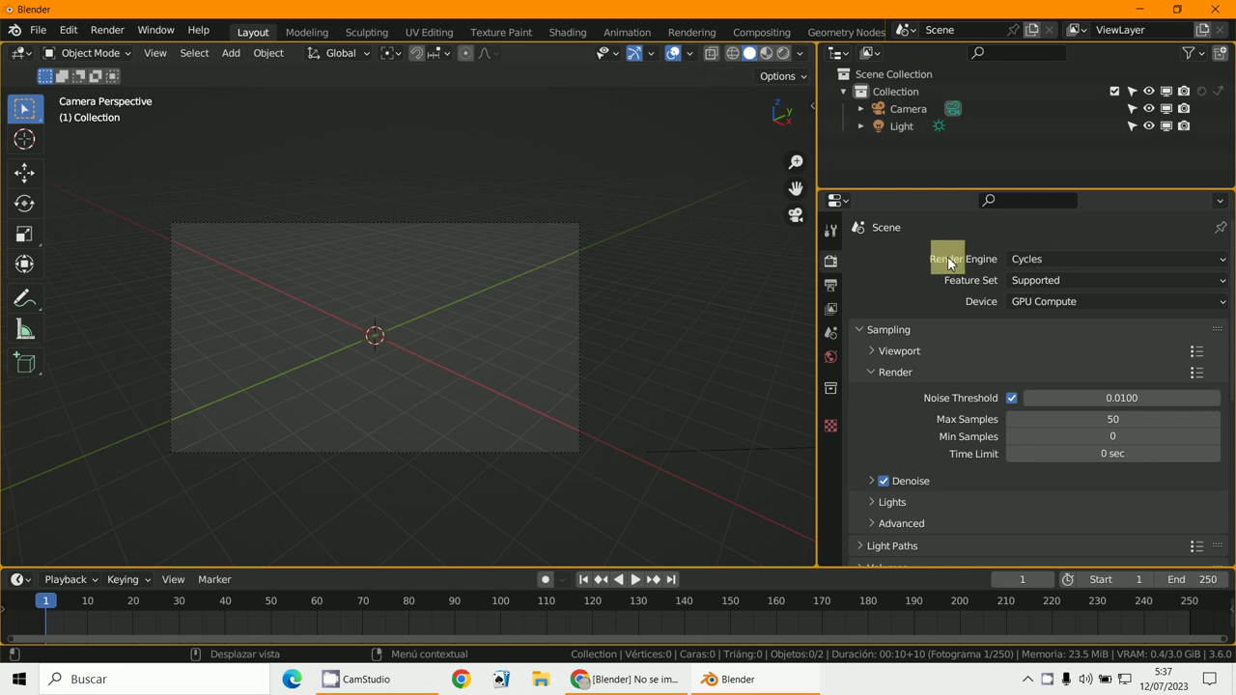
click(1041, 258)
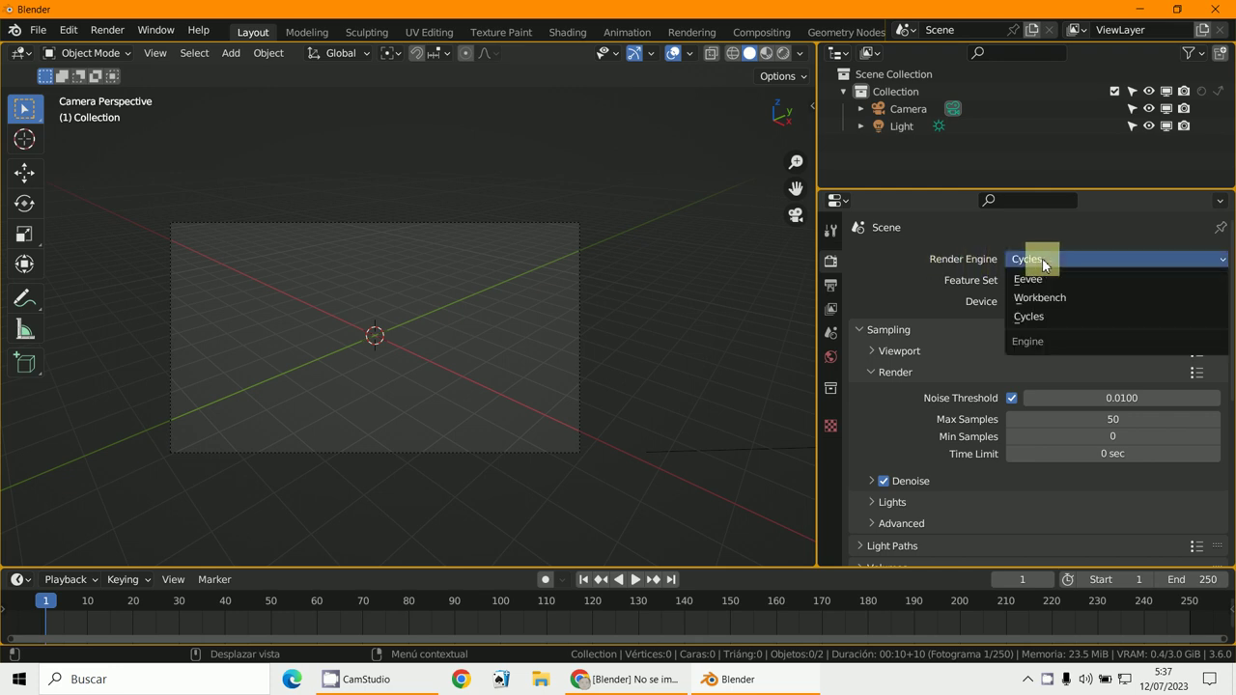
click(1034, 316)
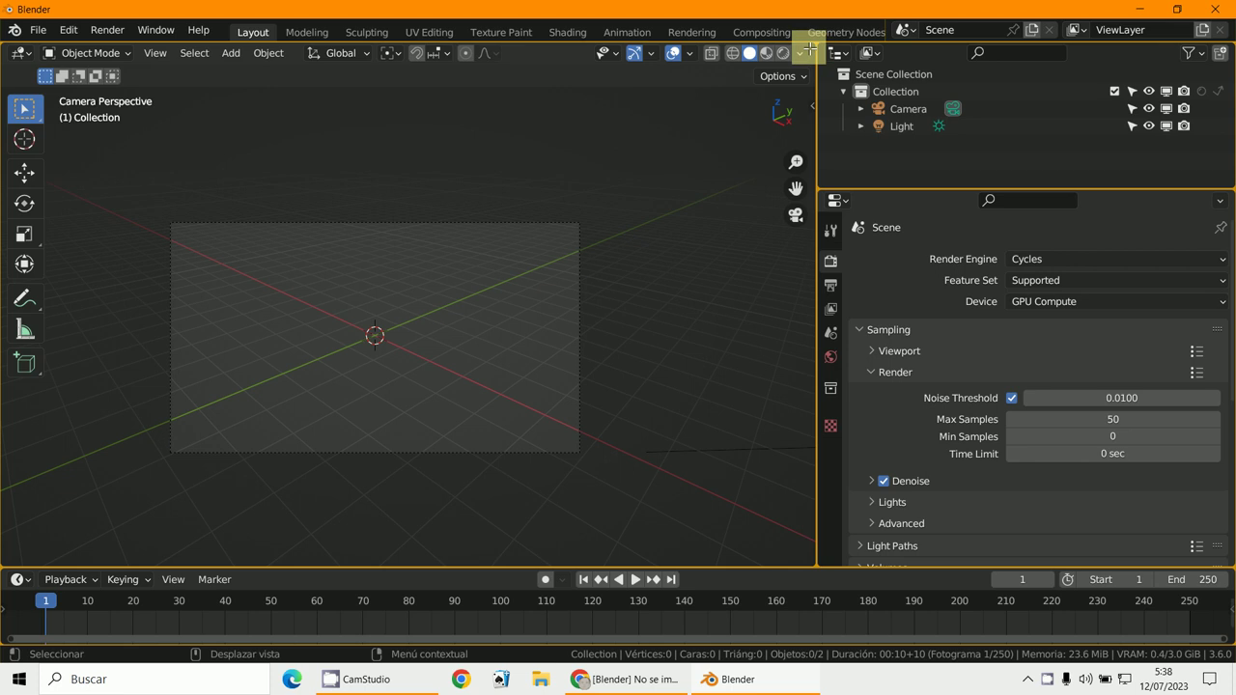
- Split the 3D Viewport horizontally, turn the lower area into a Shader Editor and make it taller
drag(811, 48, 802, 394)
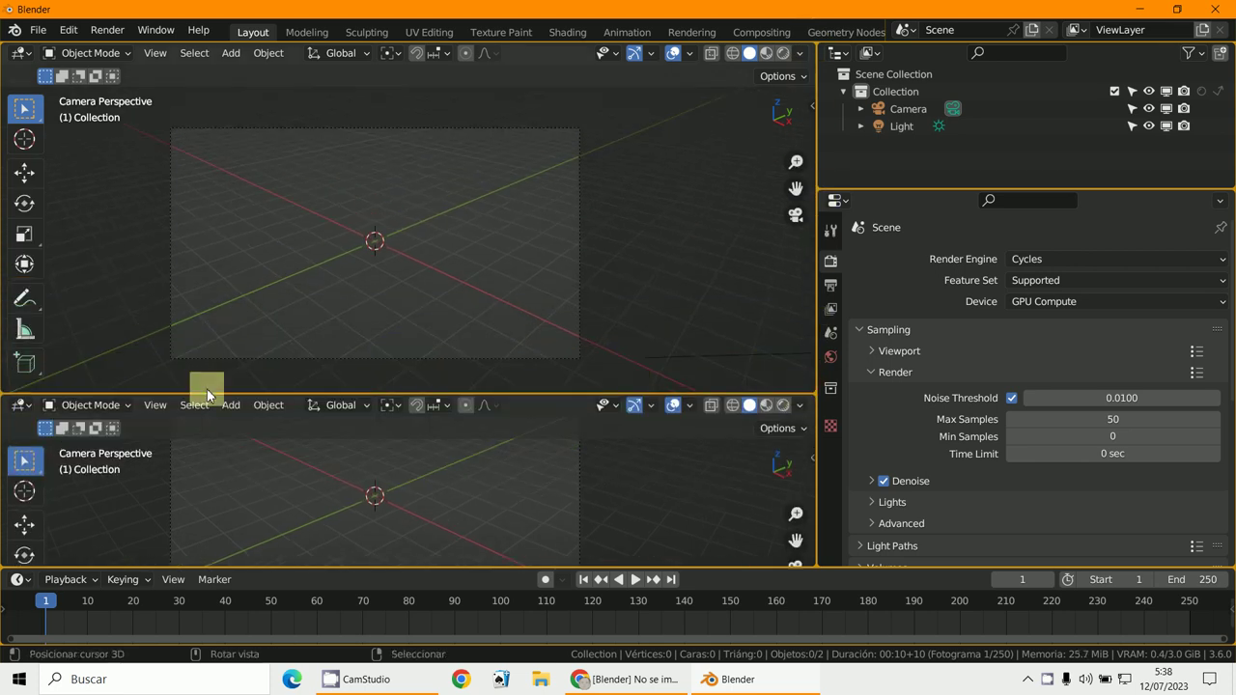
click(17, 412)
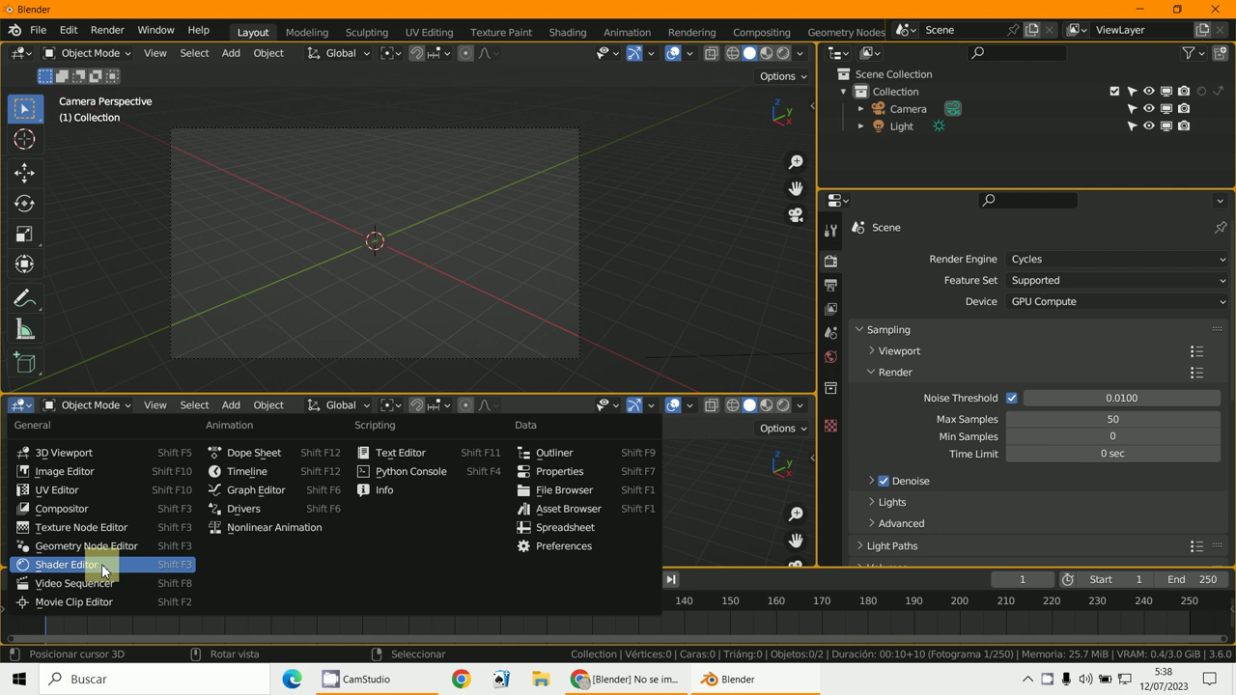
click(73, 564)
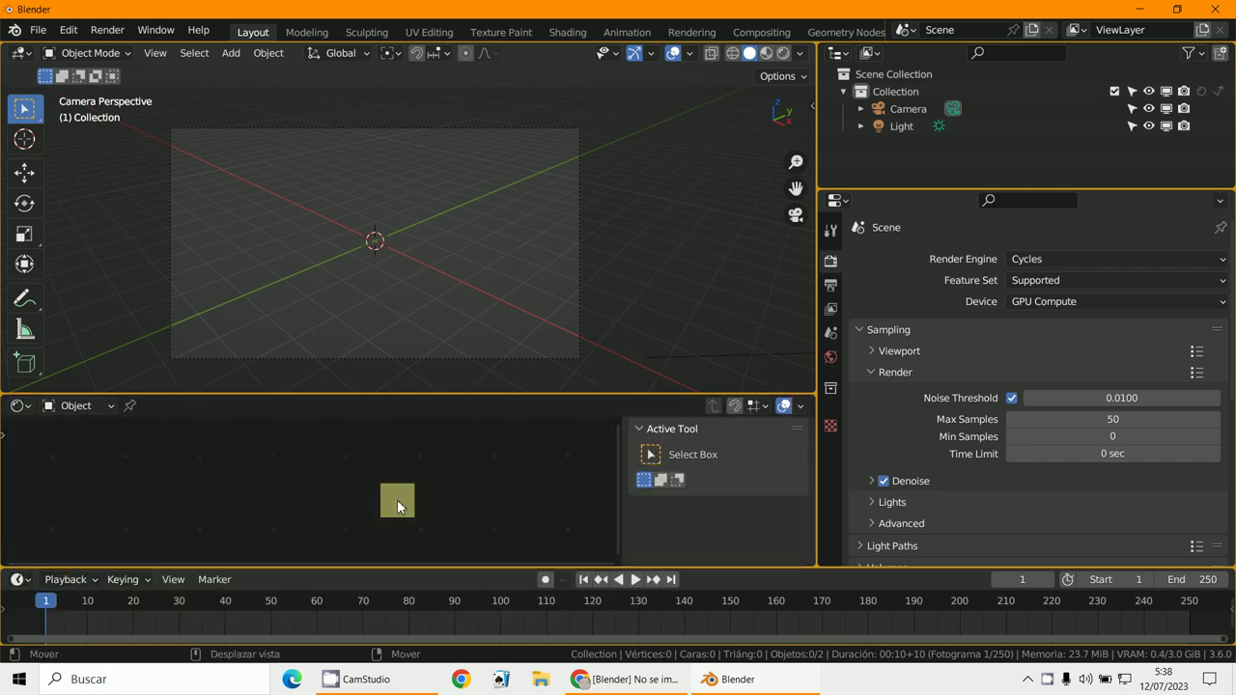
drag(502, 391, 518, 343)
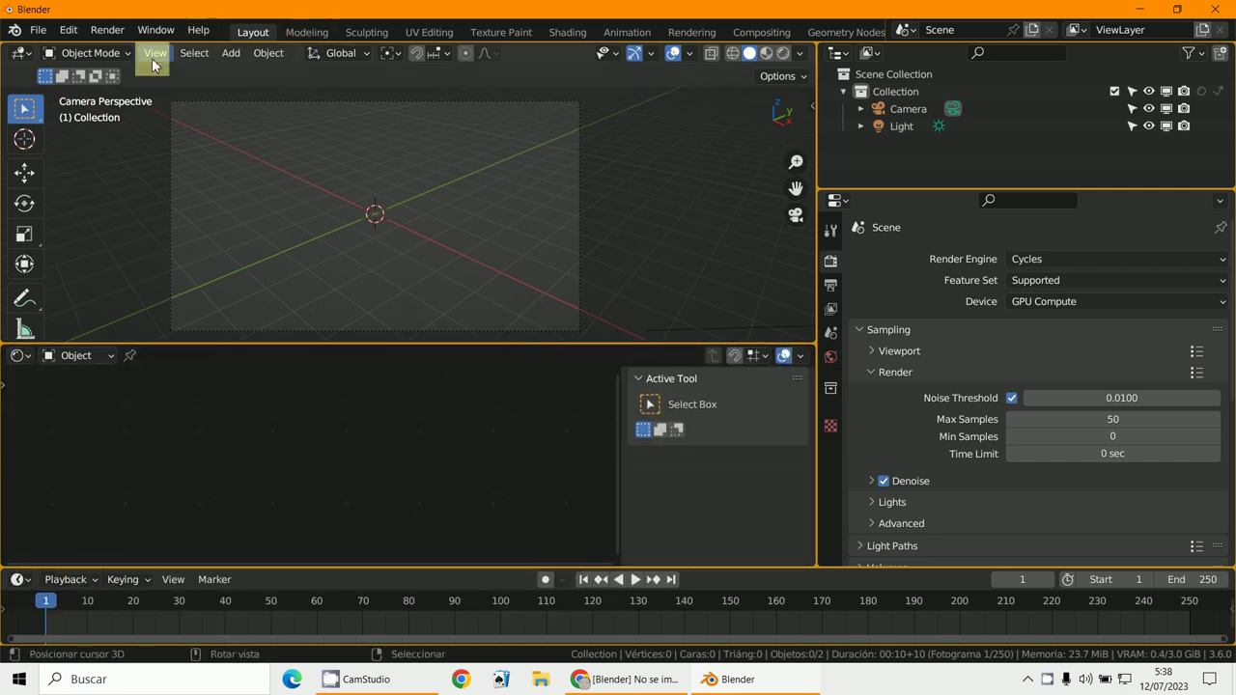
- Add a cube mesh to the scene
click(231, 53)
mouse_move(248, 72)
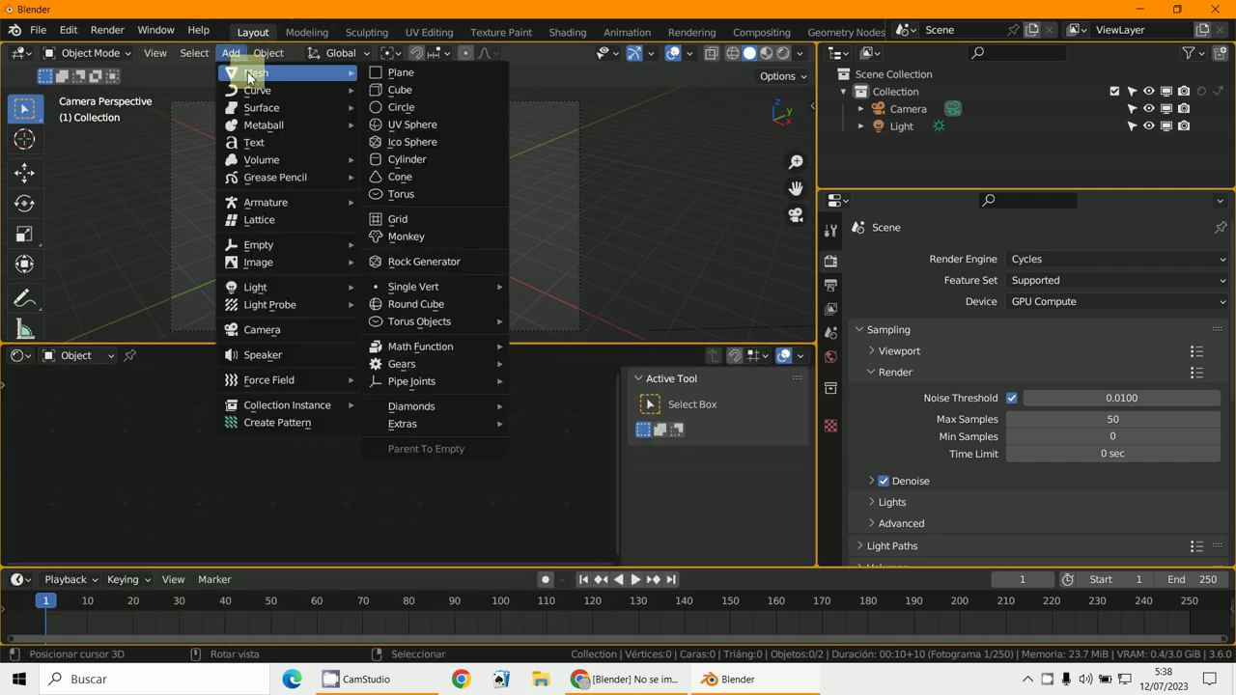
click(411, 93)
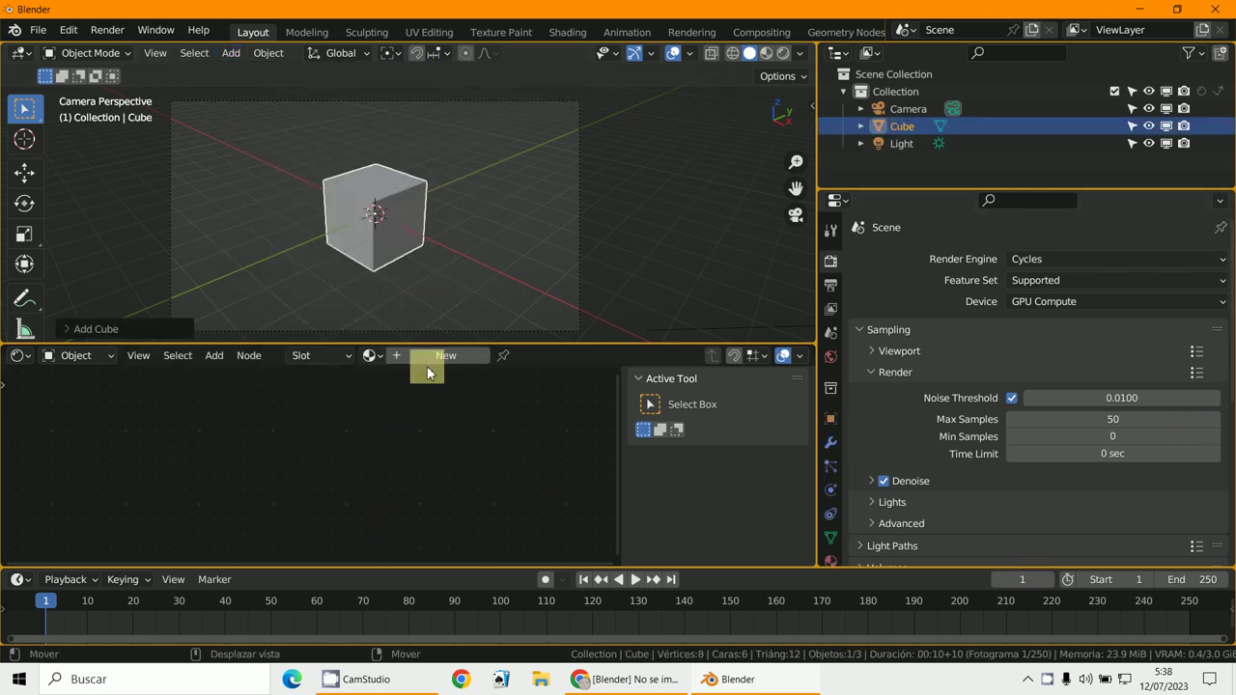
- Create a new material for the cube in its material properties
scroll(826, 493, down, 2)
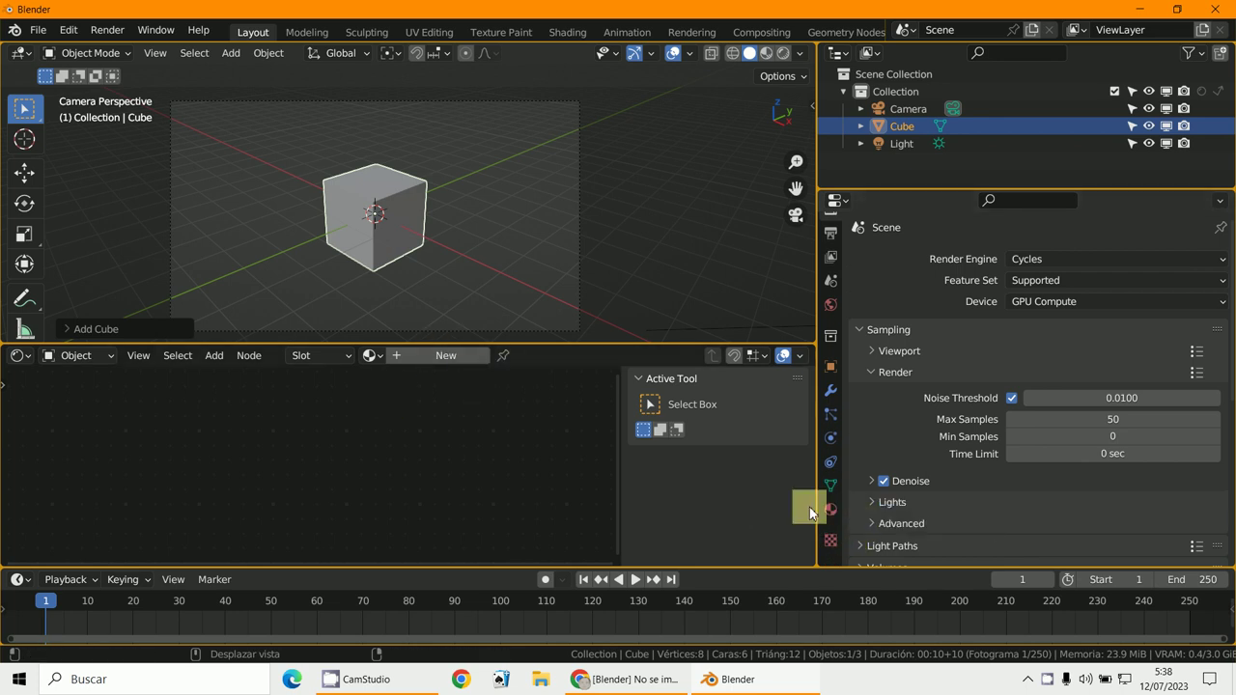
click(827, 511)
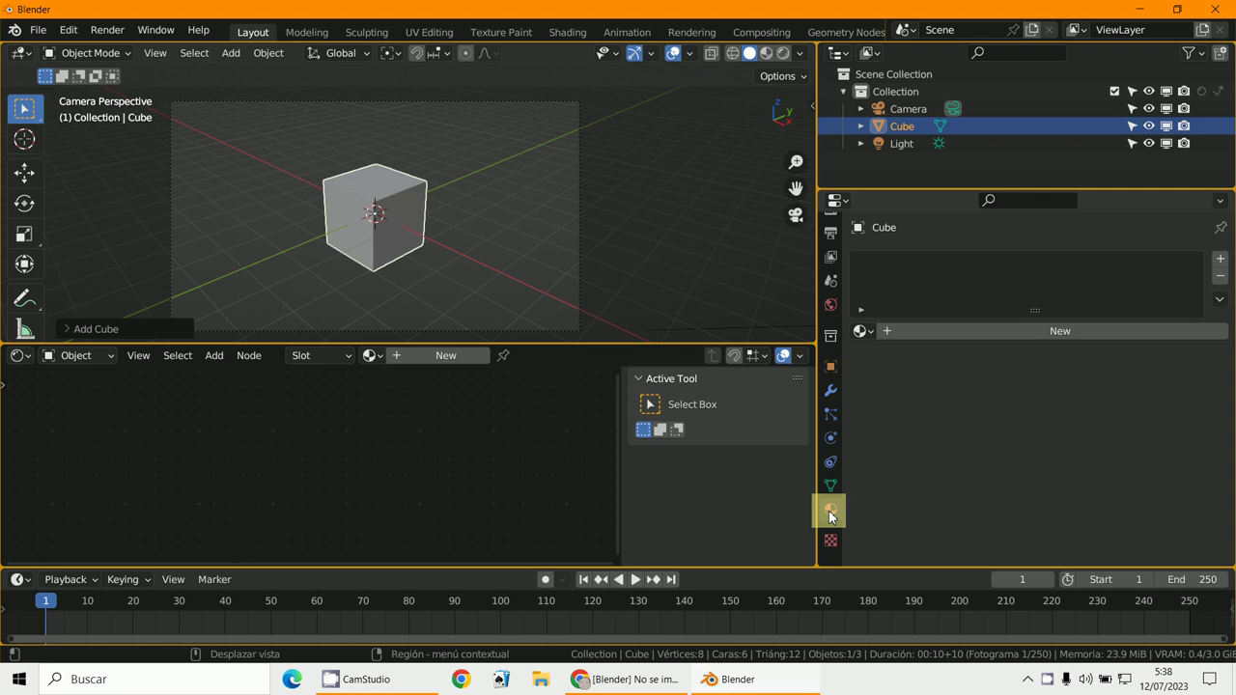
click(1066, 331)
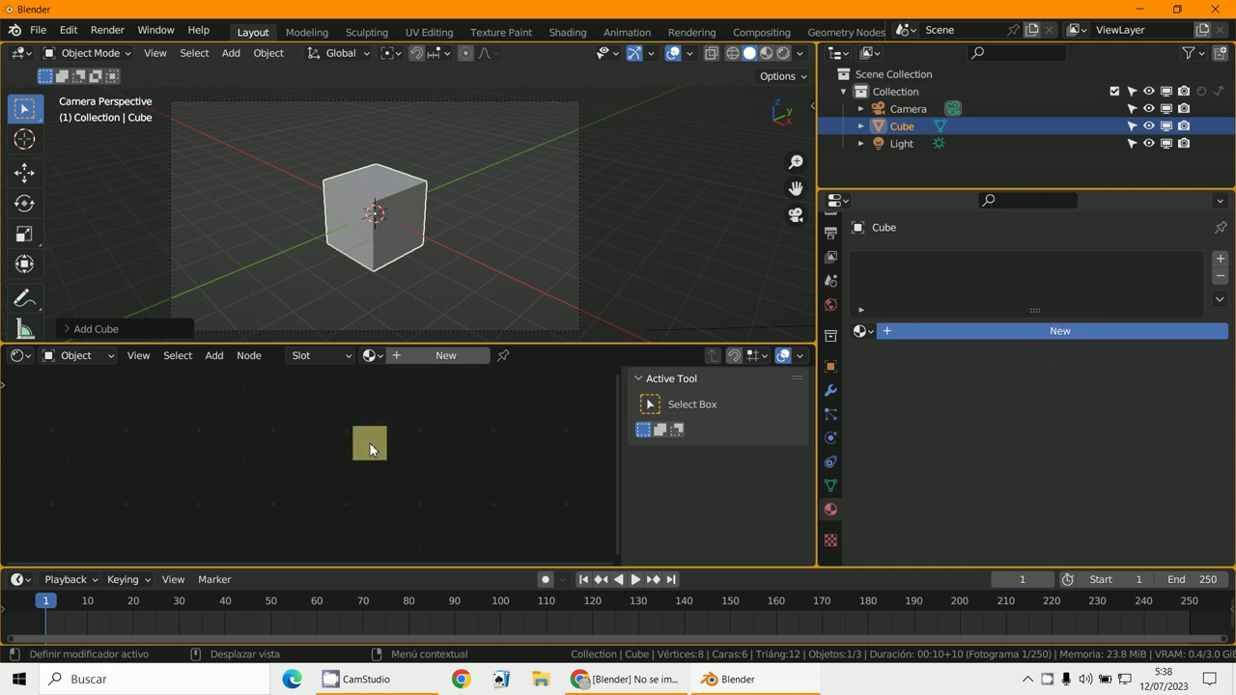
double_click(1027, 331)
click(419, 473)
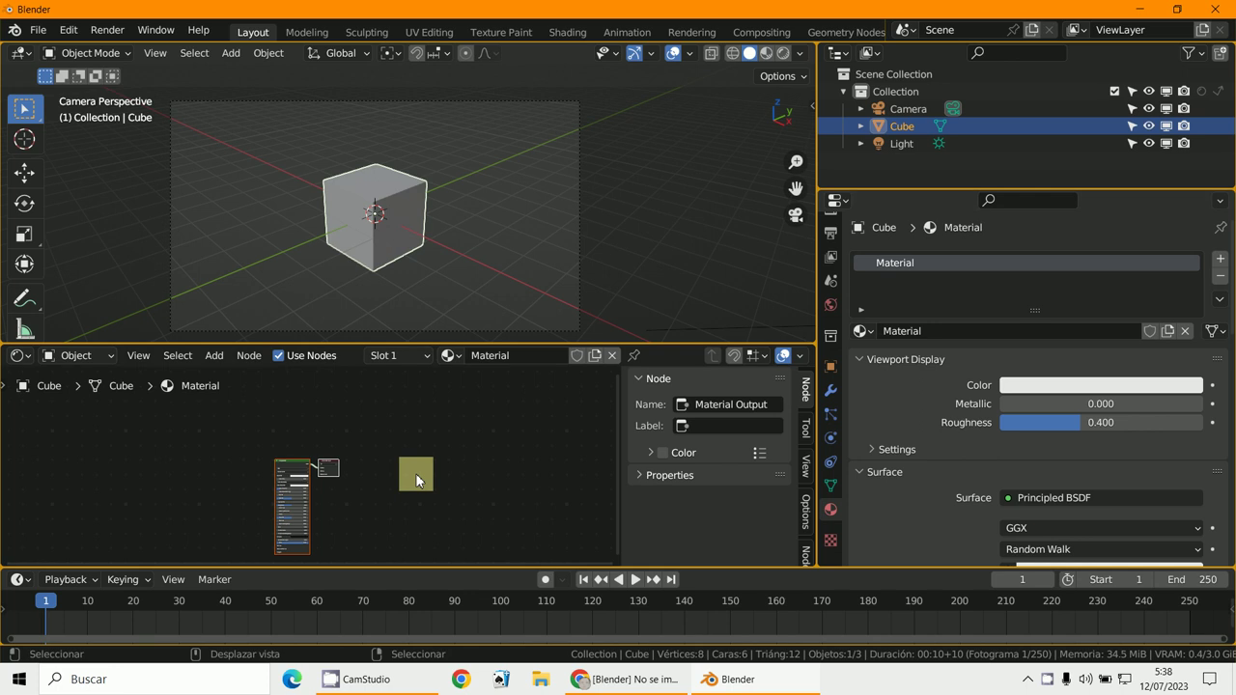
- Examine the Principled BSDF node in the Shader Editor alongside the matching surface settings in the material properties
scroll(435, 481, up, 4)
scroll(1137, 438, down, 5)
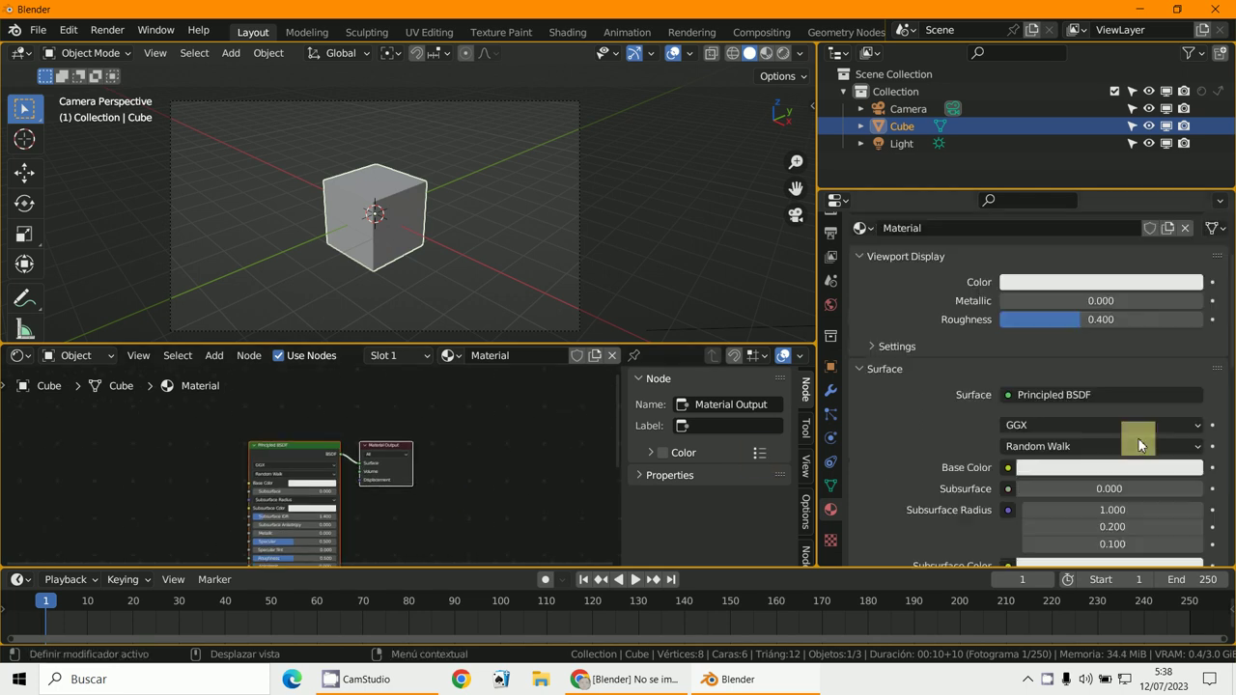
middle_drag(400, 524, 516, 493)
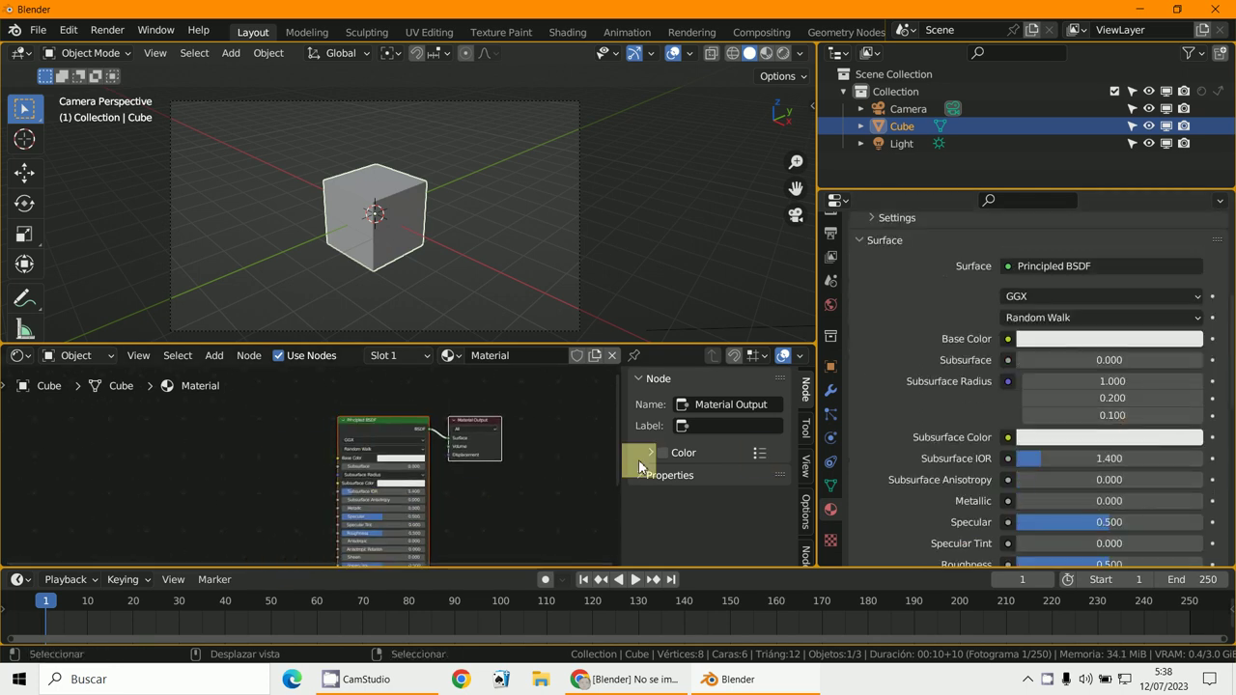
scroll(1038, 435, down, 5)
scroll(1101, 406, down, 2)
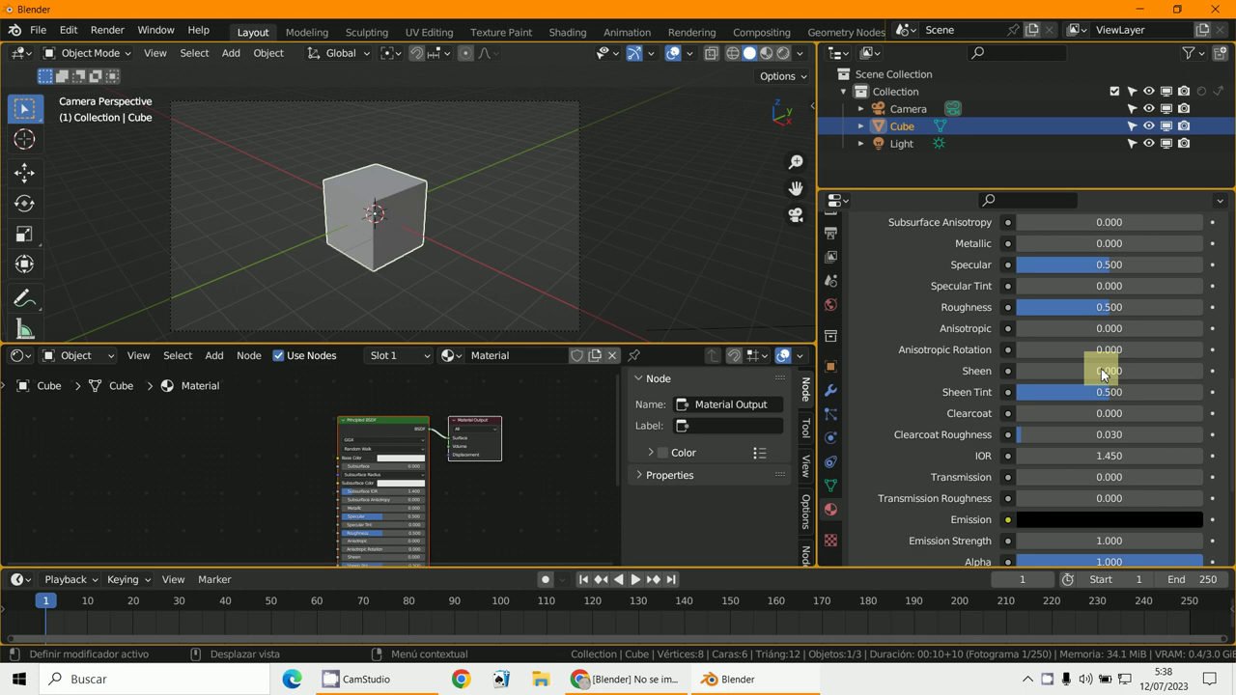
scroll(1099, 384, down, 3)
scroll(1104, 377, up, 10)
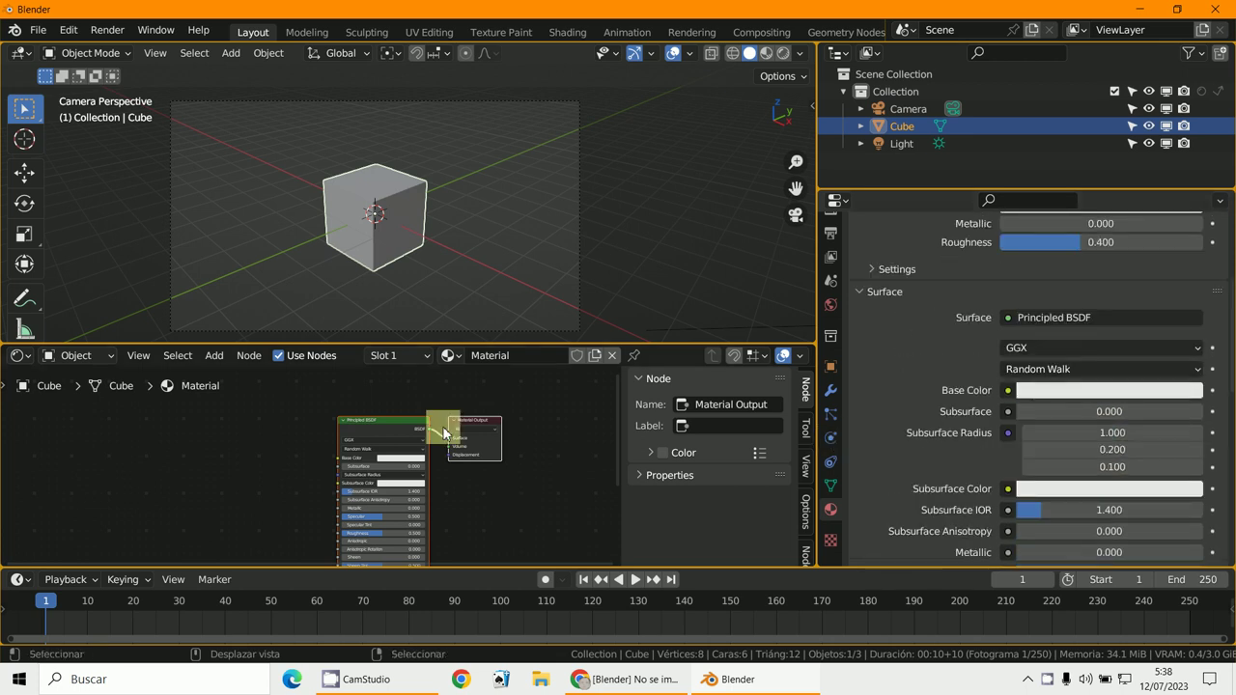
- Enlarge the Shader Editor area upward and hide its sidebar to make room for the nodes
drag(556, 345, 565, 223)
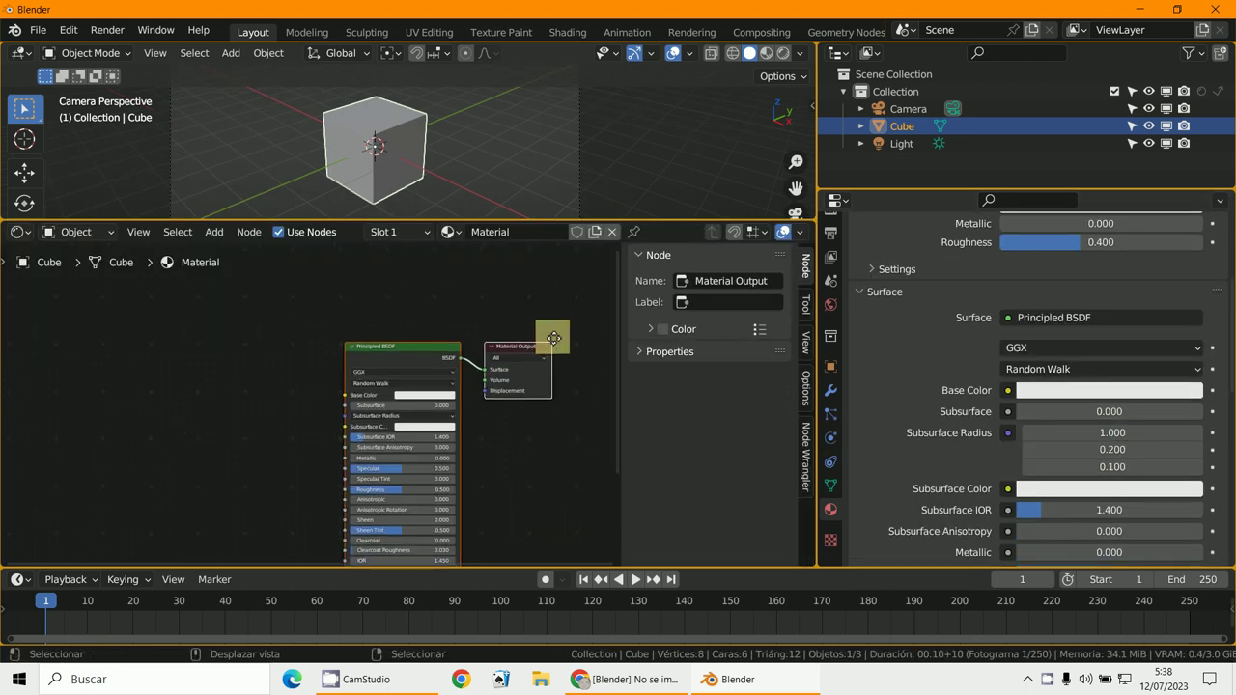
key(n)
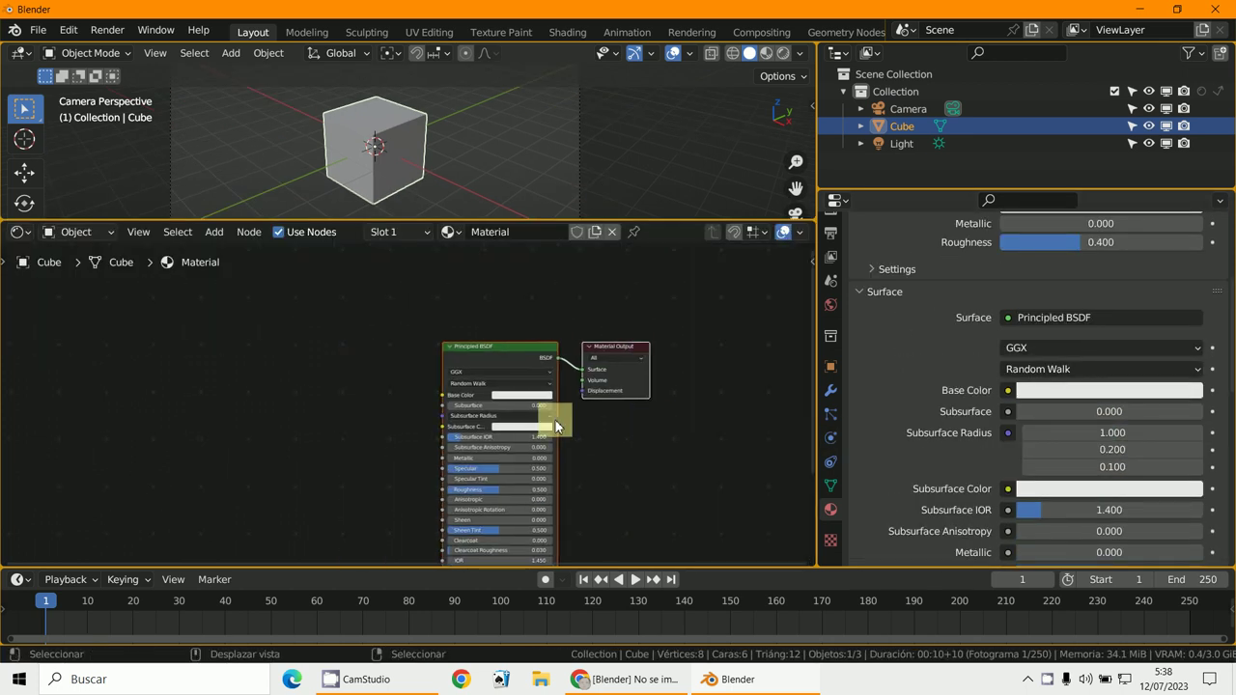
scroll(555, 420, up, 1)
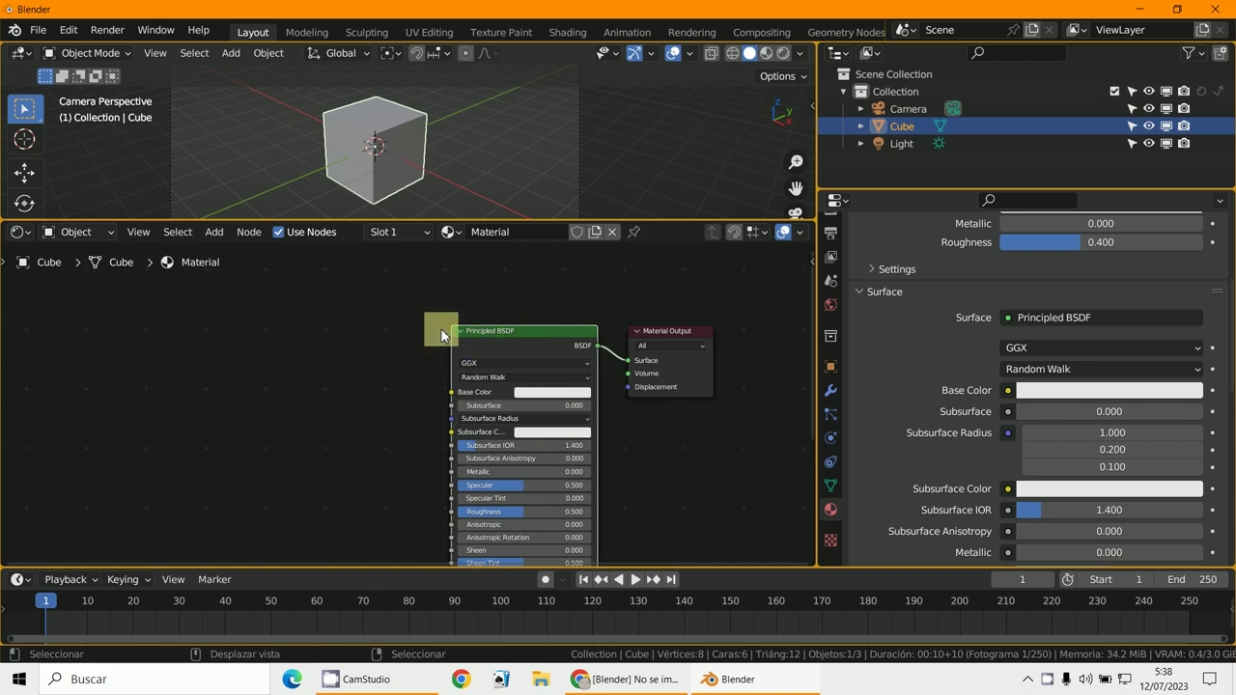
- Add an Image Texture node before the Principled BSDF and connect its Color output to Base Color
click(208, 234)
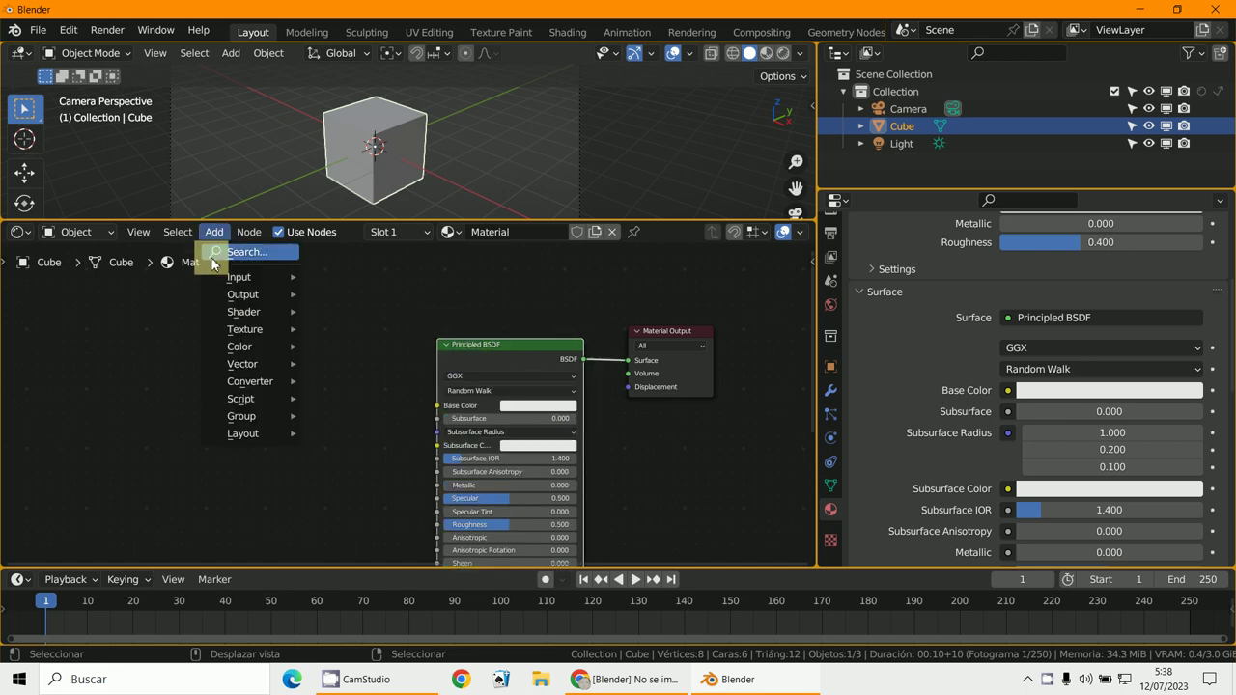
mouse_move(228, 330)
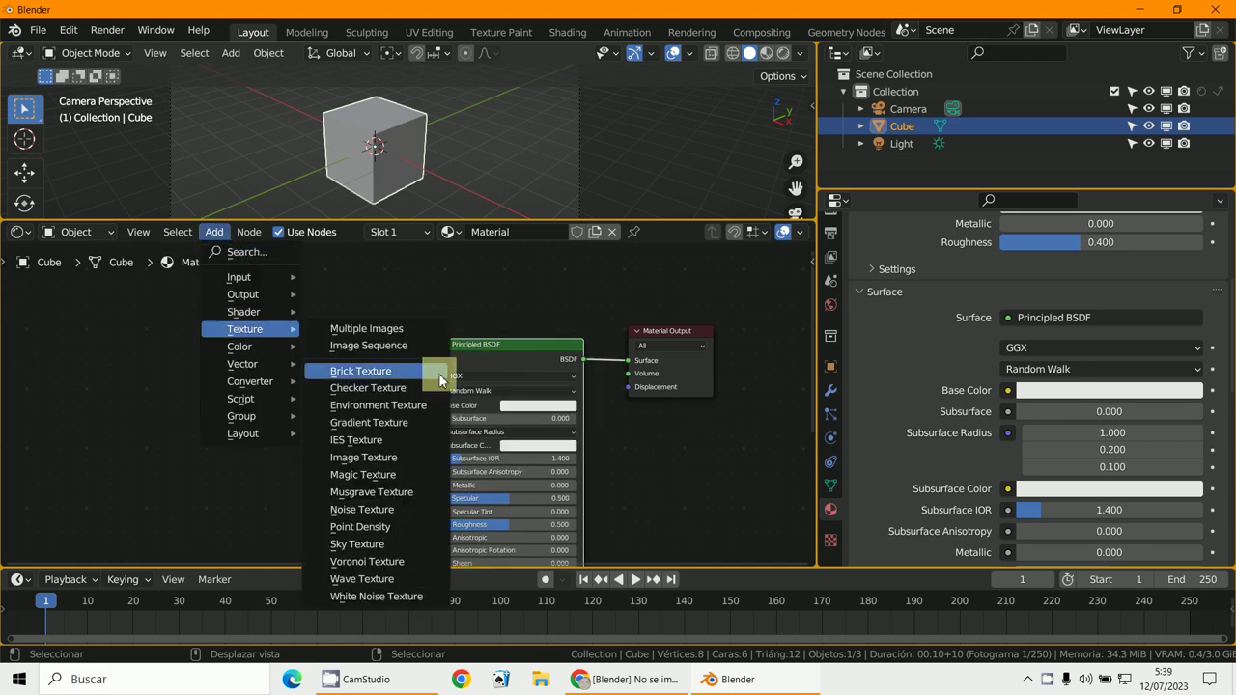
click(385, 458)
click(231, 358)
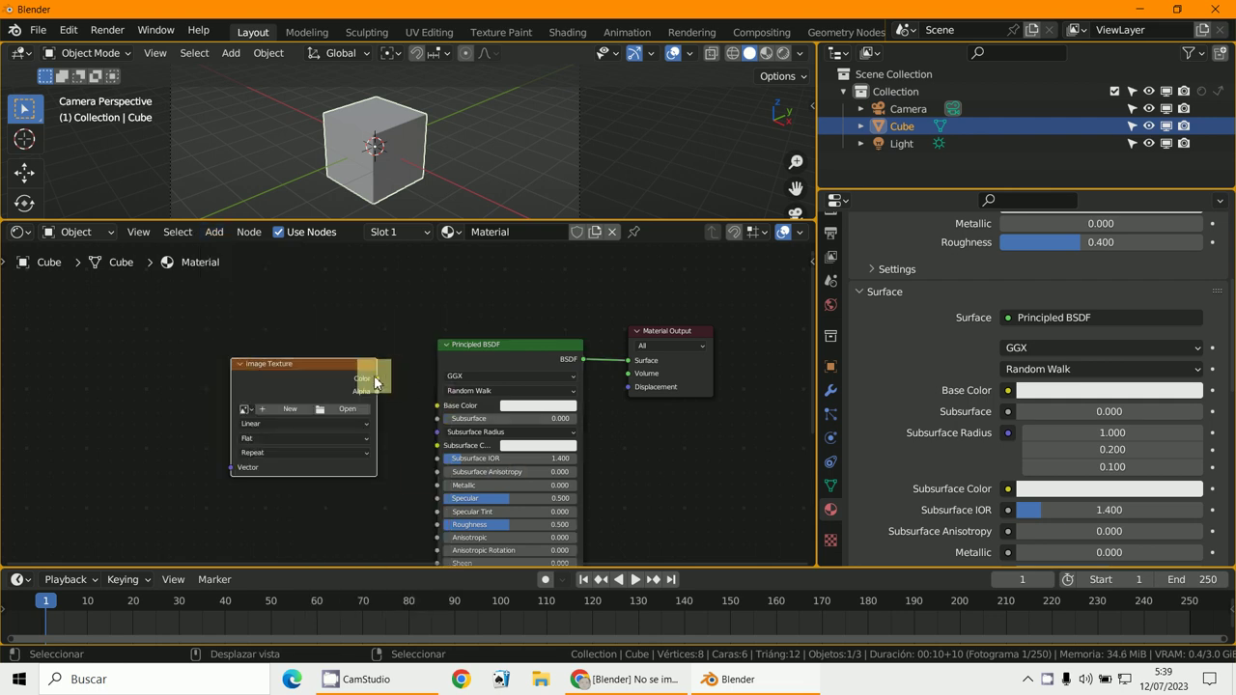
drag(373, 375, 438, 405)
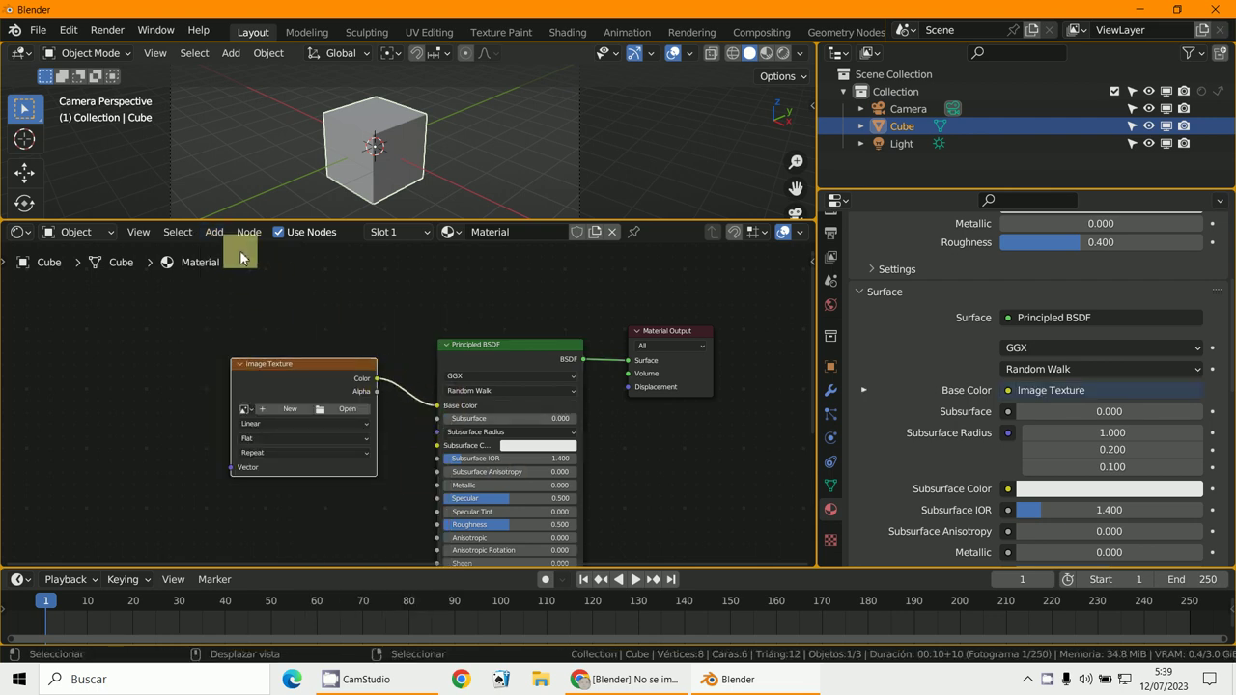
- Add a Texture Coordinate node in front of the Image Texture node, leaving a gap between them
click(214, 233)
mouse_move(243, 295)
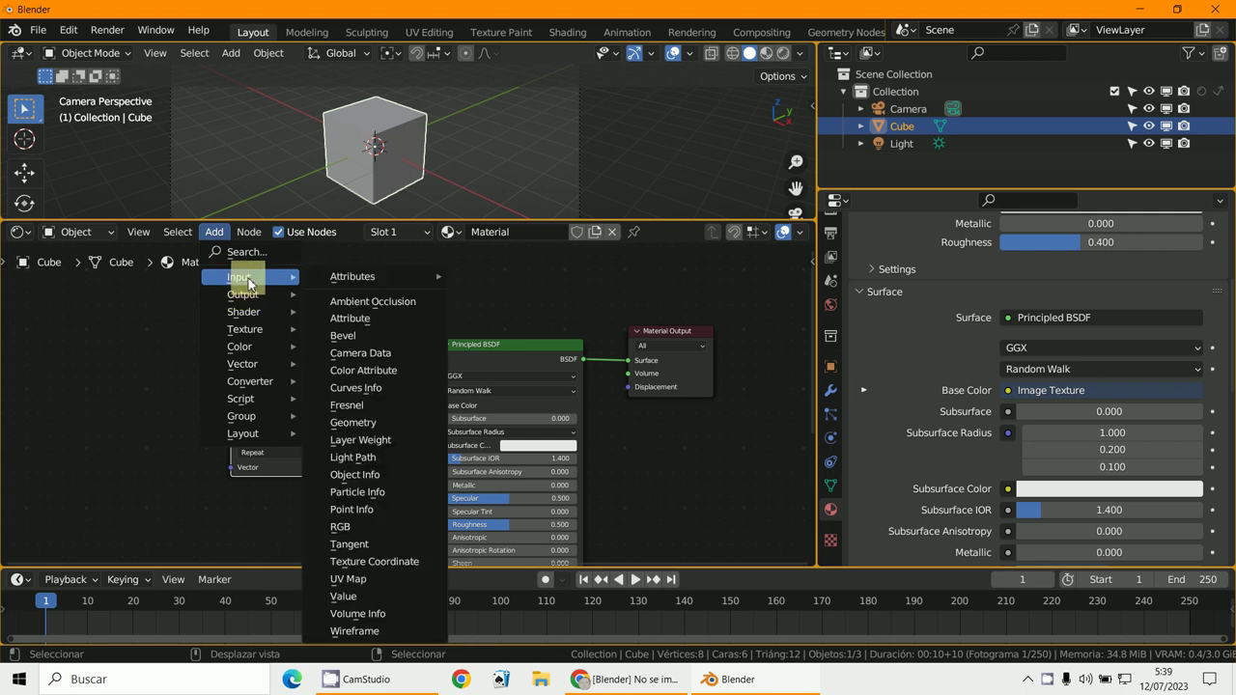
click(410, 571)
click(15, 358)
scroll(327, 465, up, 2)
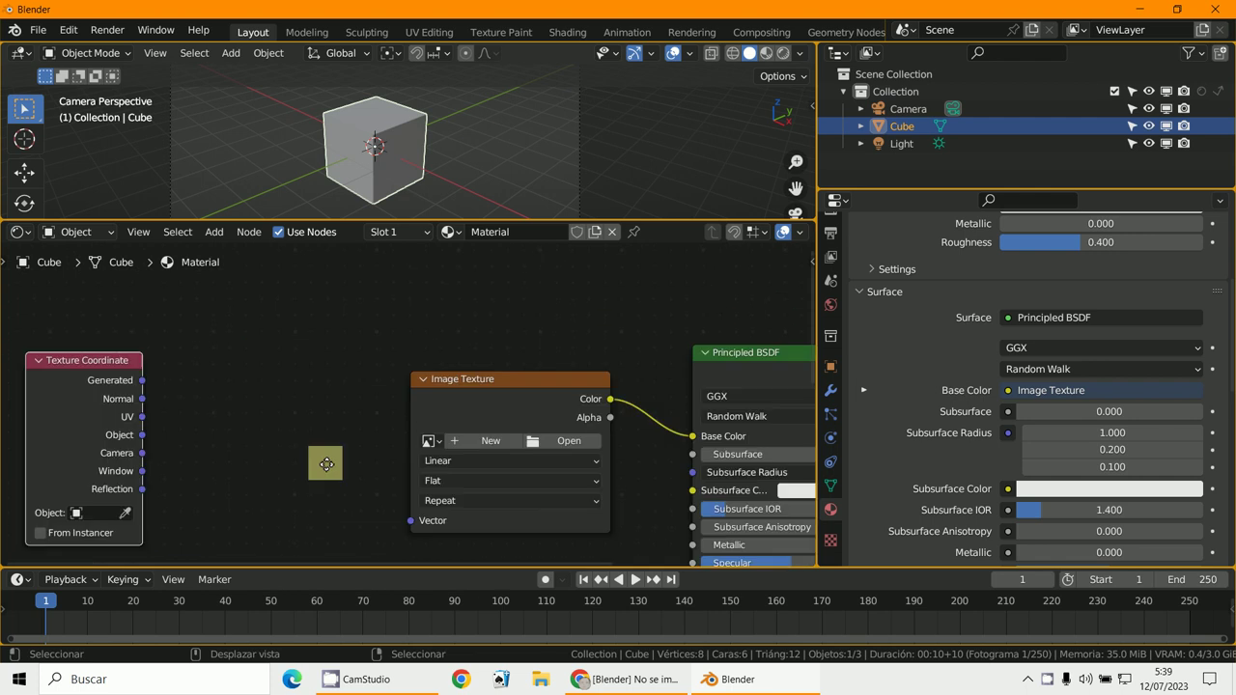
middle_drag(326, 464, 349, 466)
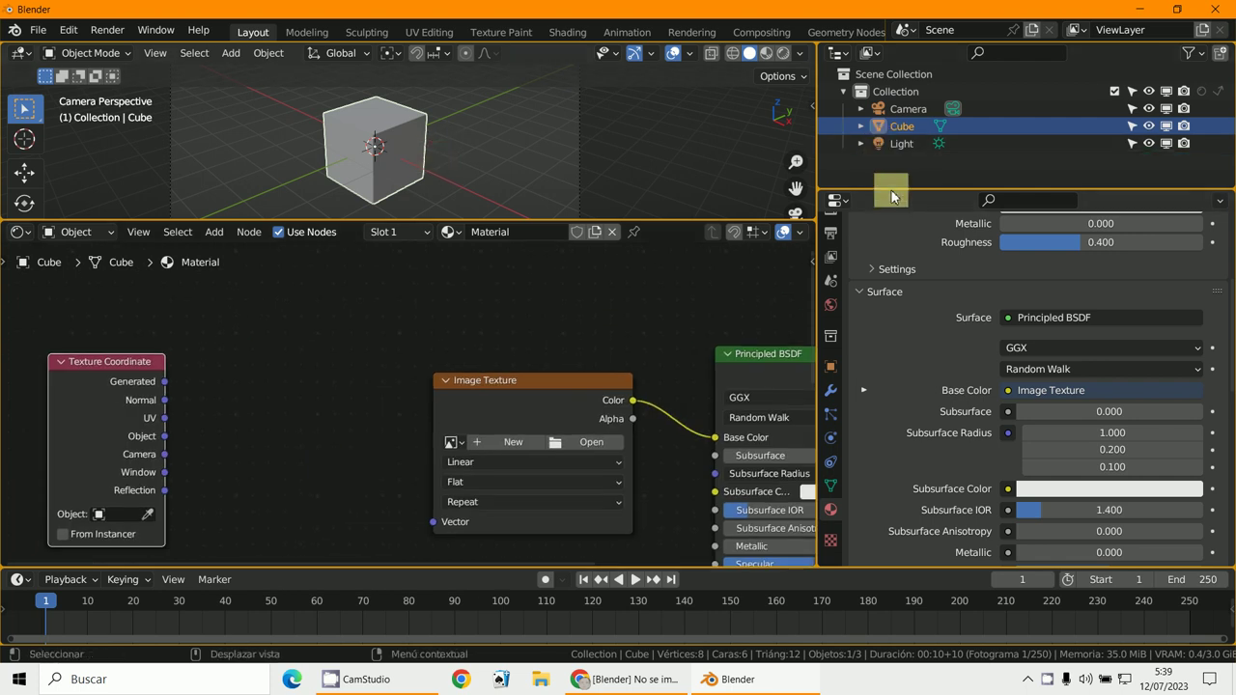
- Put the cube in Edit Mode and turn the enlarged Outliner area into a UV Editor
drag(891, 196, 891, 320)
click(99, 53)
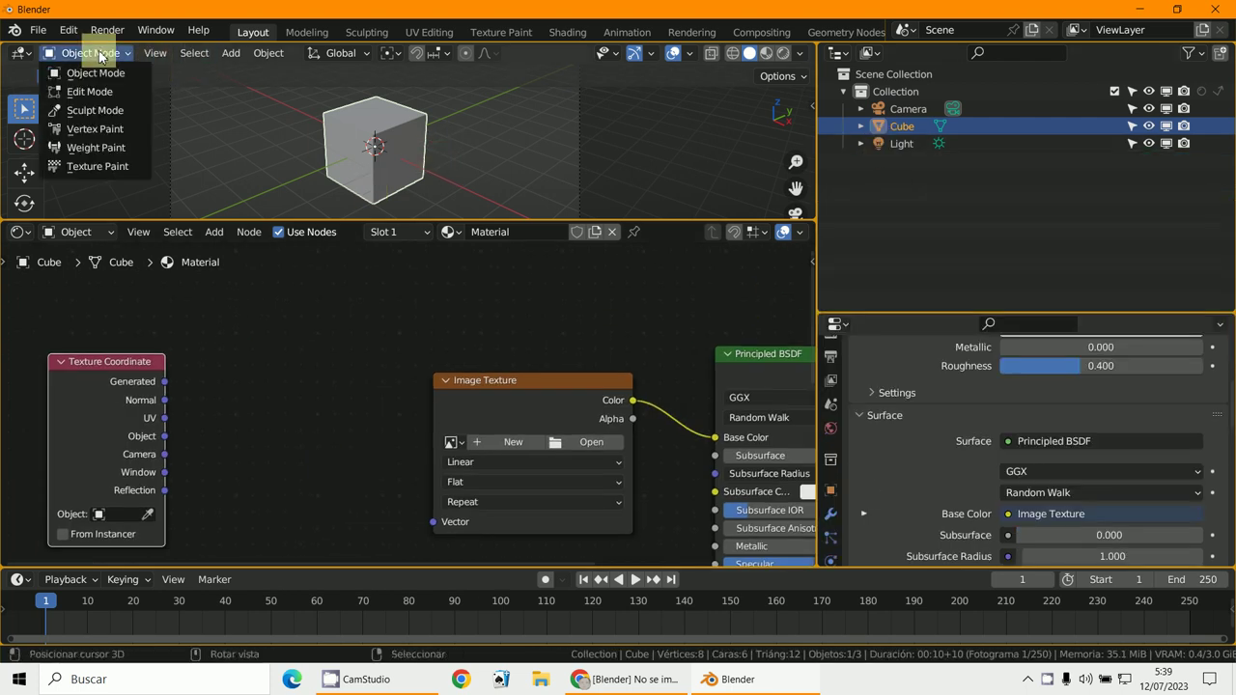
click(94, 93)
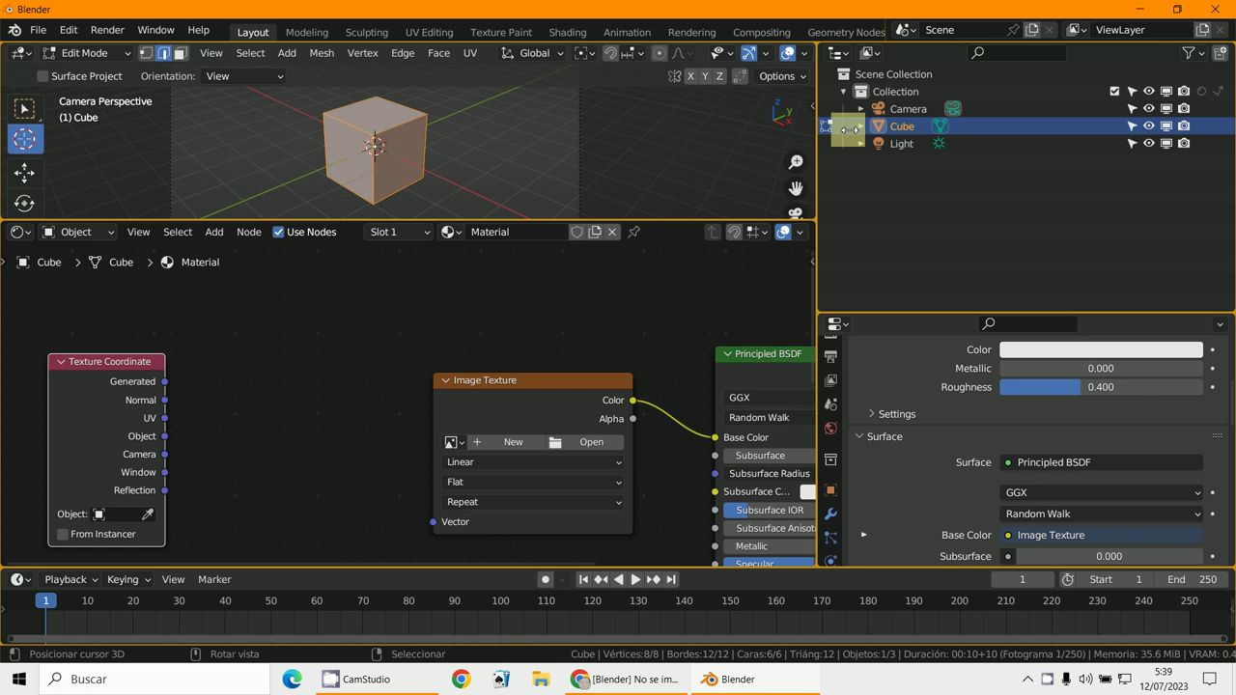
click(830, 52)
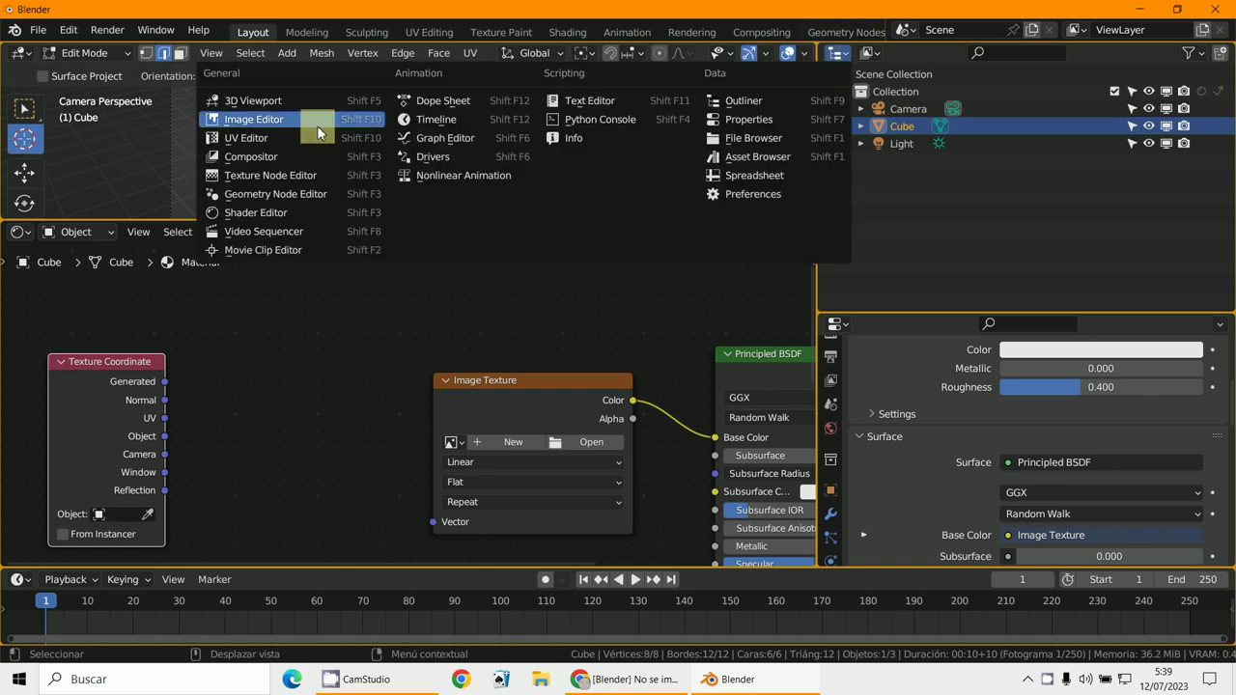
click(276, 129)
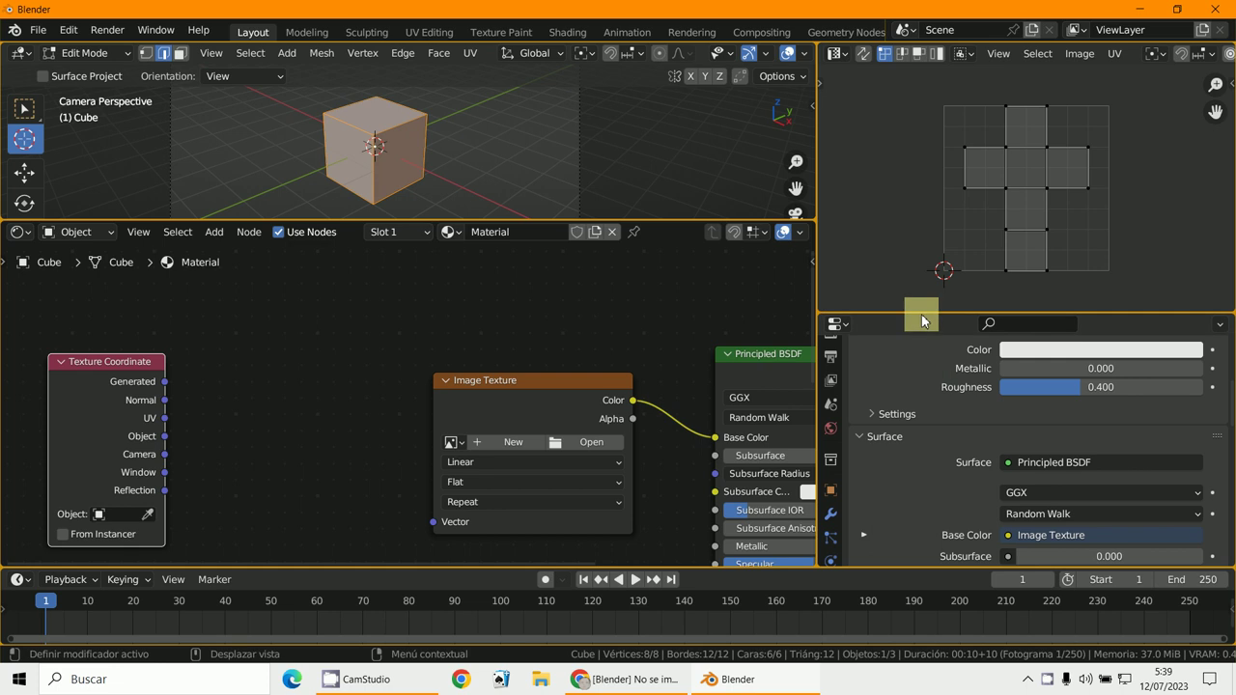
- Enlarge the Properties editor upward and remove the UVMap entry from the cube's UV Maps in its object data
drag(923, 322, 938, 196)
click(828, 522)
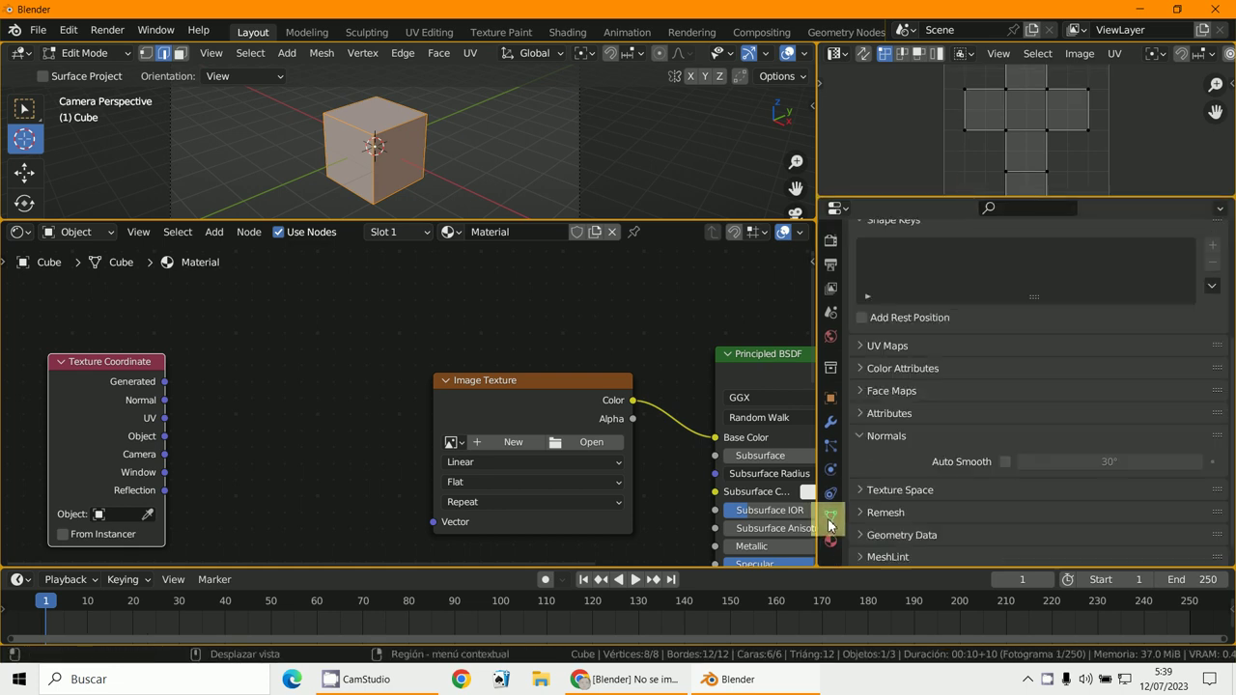
click(885, 437)
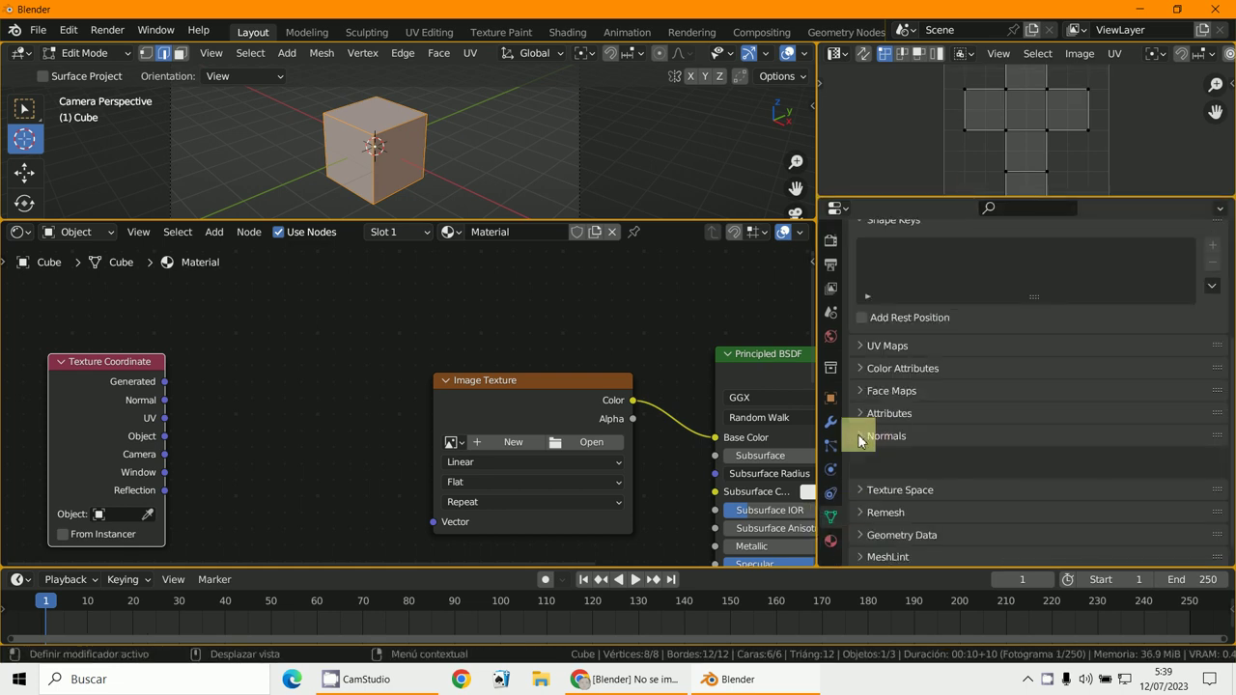
click(887, 353)
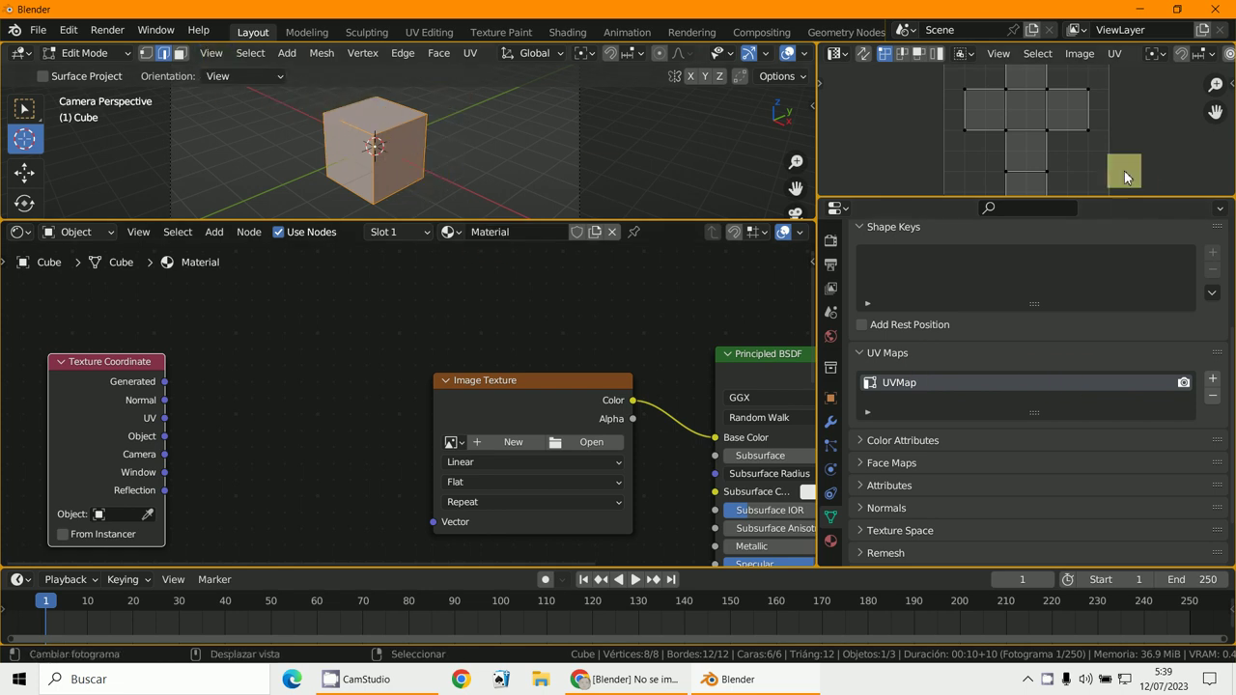
click(1213, 396)
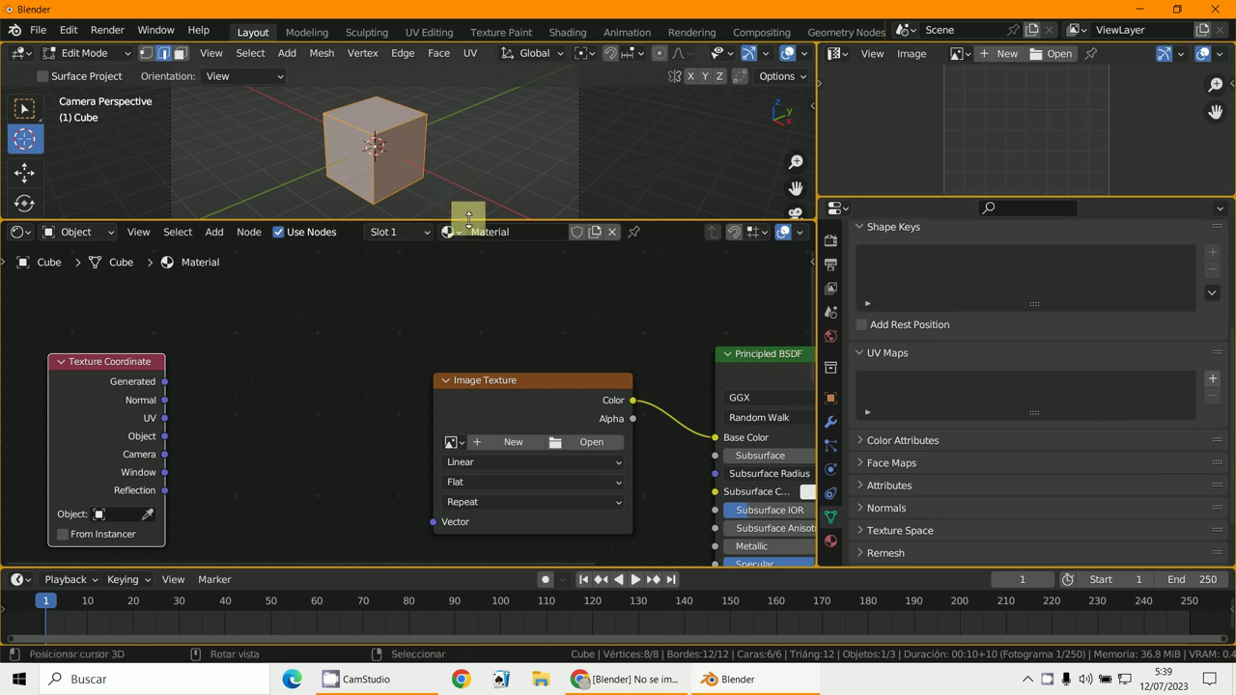
- Enlarge the 3D viewport downward and bring the cube into a close view for edge selection
drag(516, 230, 512, 324)
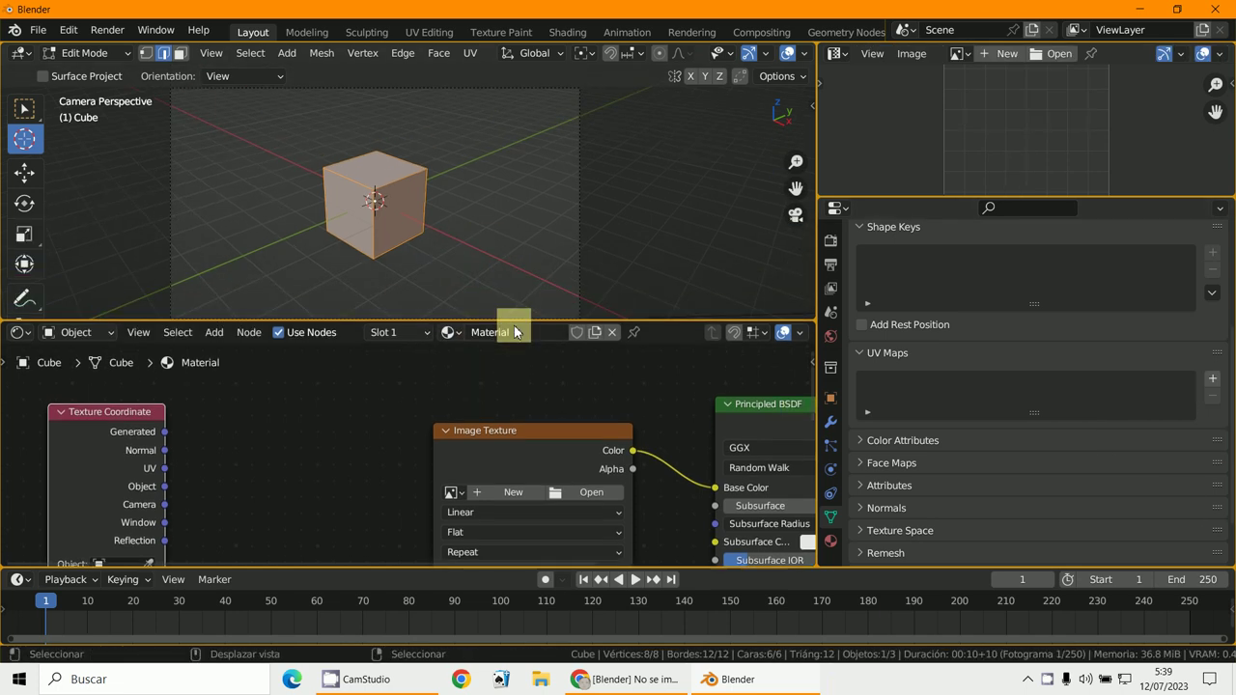
scroll(415, 228, up, 4)
shift+middle_drag(417, 231, 353, 221)
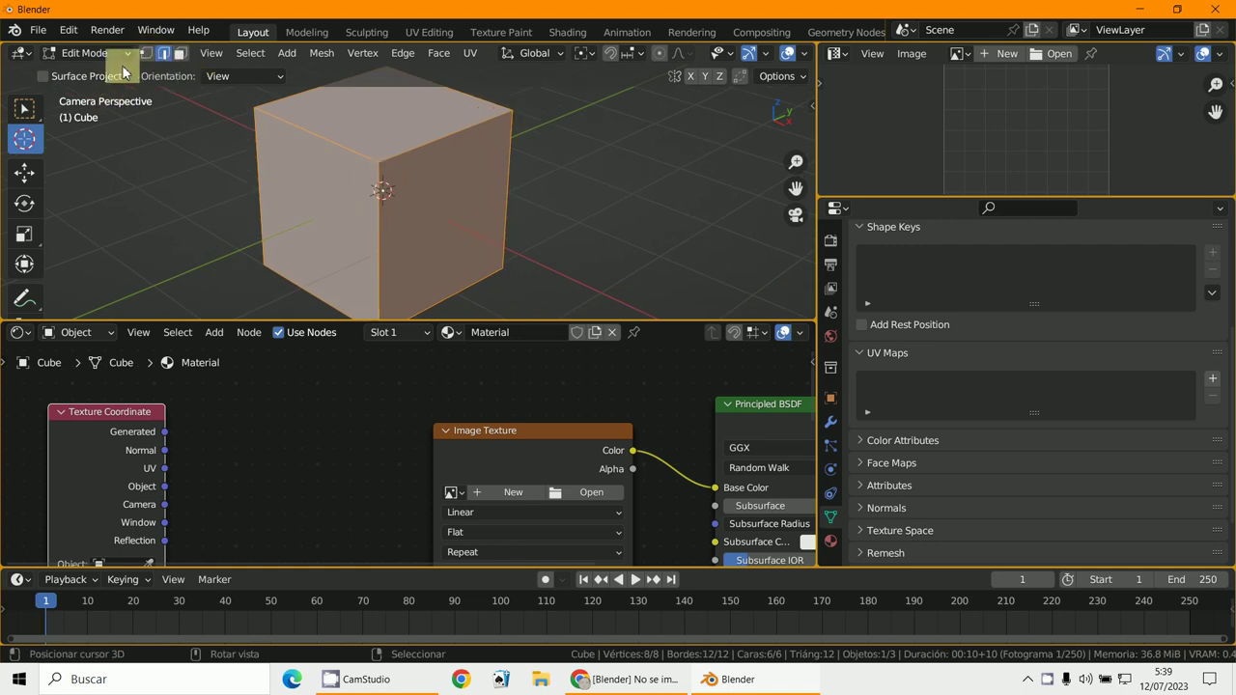
shift+middle_drag(376, 199, 394, 240)
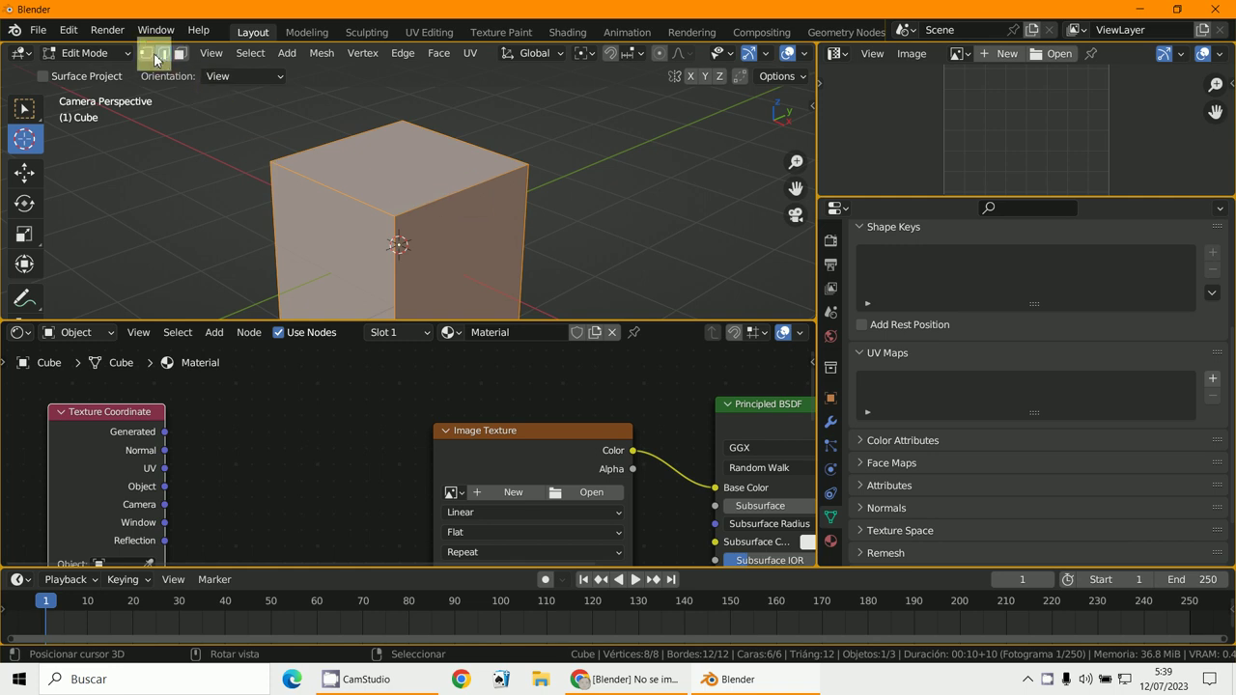
- Select eight of the cube's edges along its top, sides and base, and mark them as seams
click(455, 189)
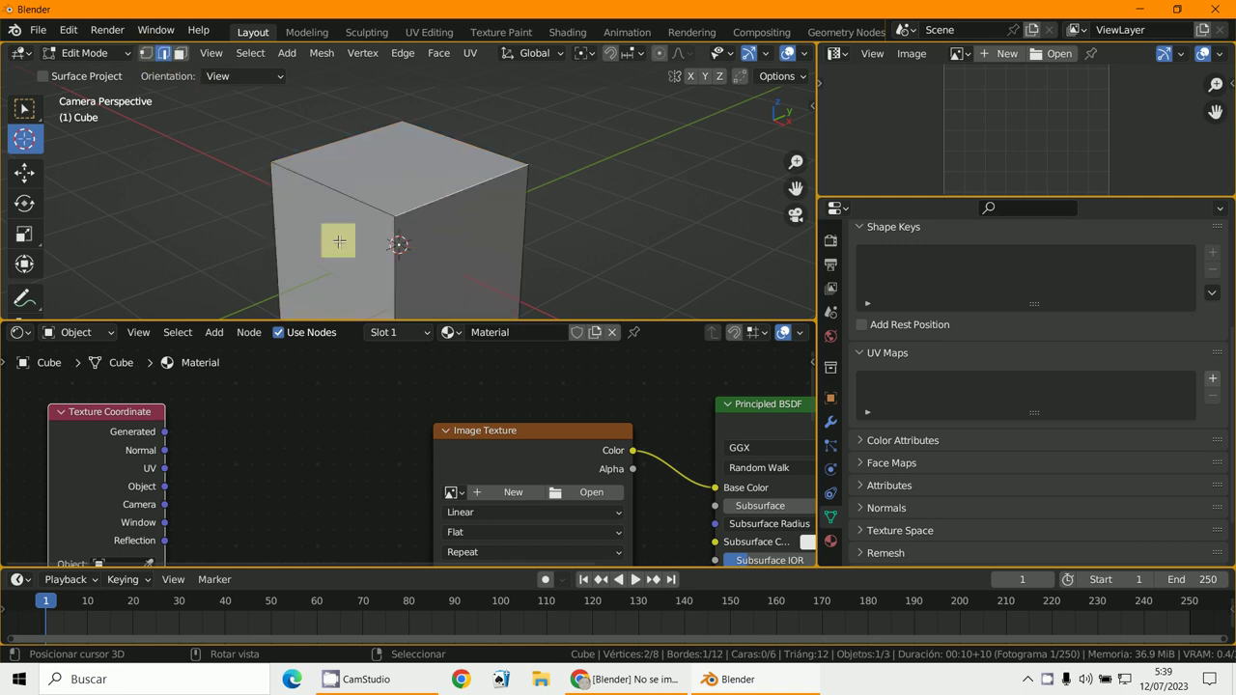
shift+click(333, 192)
middle_drag(482, 259, 477, 196)
shift+click(459, 228)
shift+click(407, 211)
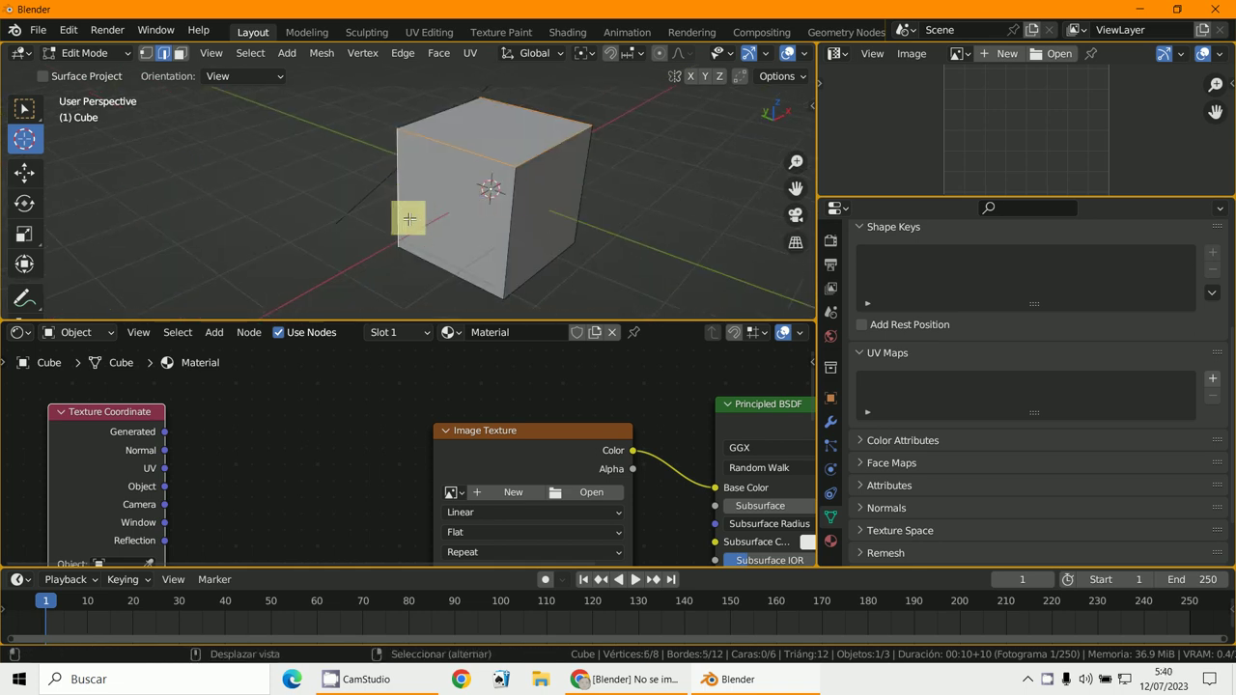
shift+click(481, 280)
middle_drag(579, 256, 293, 221)
shift+click(521, 307)
middle_drag(538, 318, 653, 215)
middle_drag(452, 197, 542, 226)
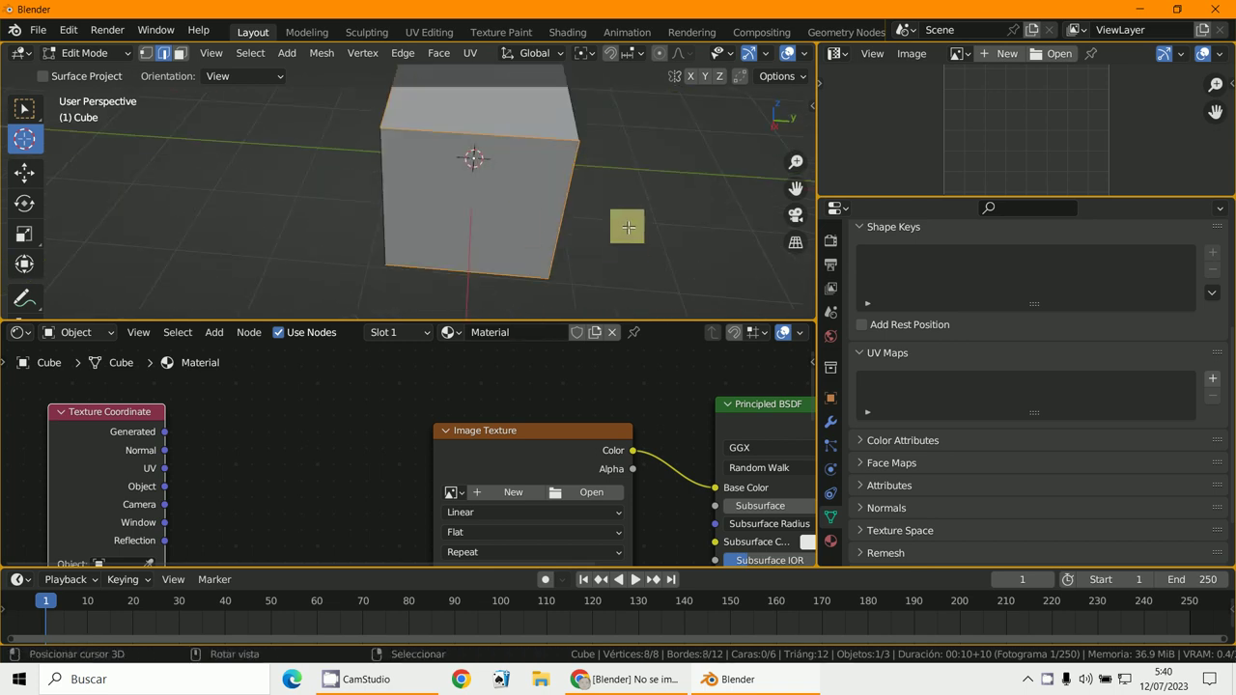
middle_drag(629, 226, 614, 262)
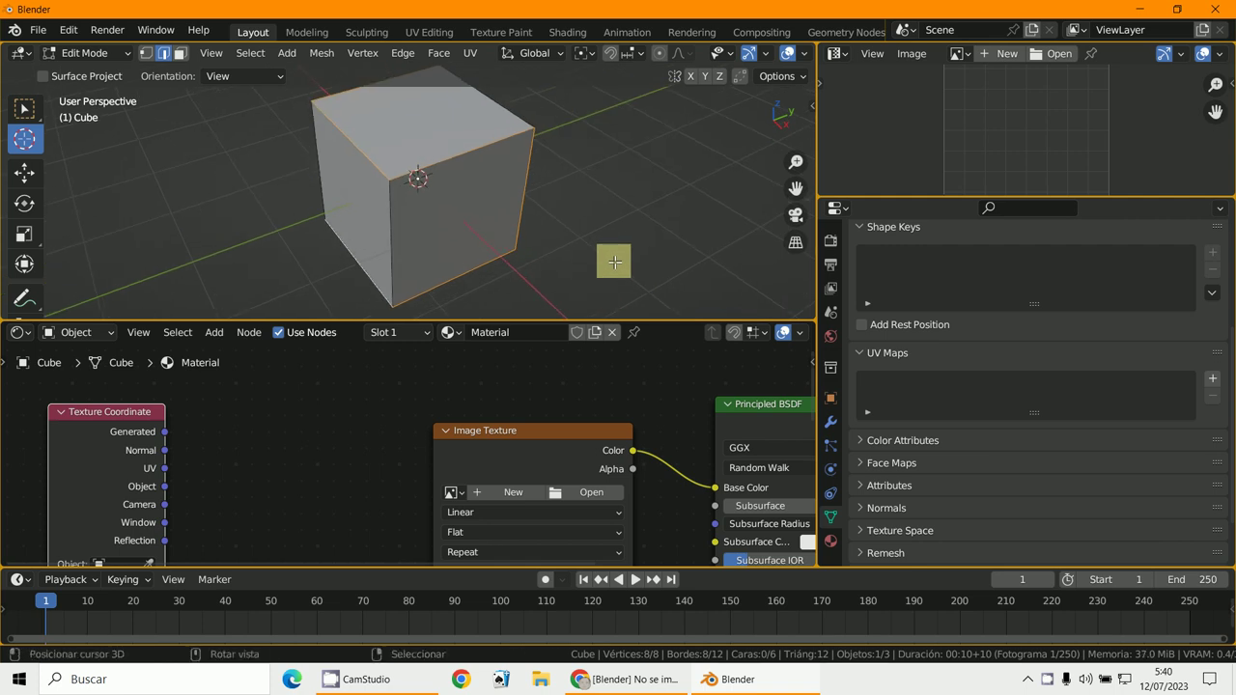
key(ctrl+e)
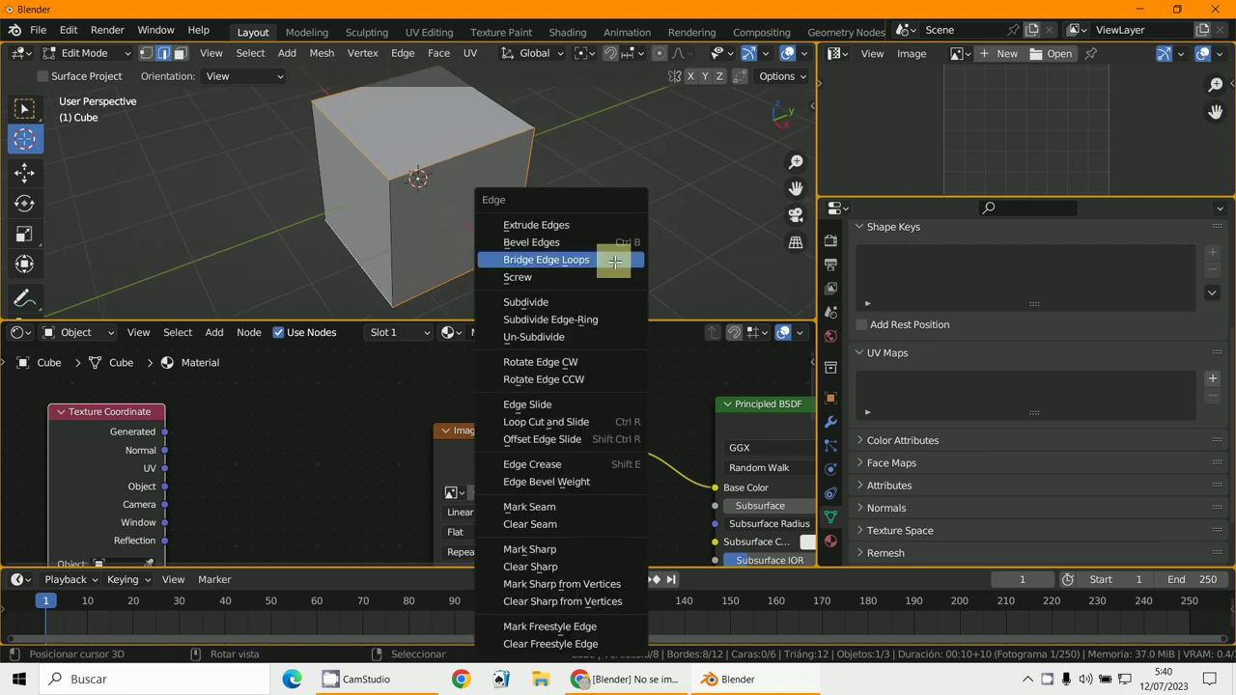
click(567, 515)
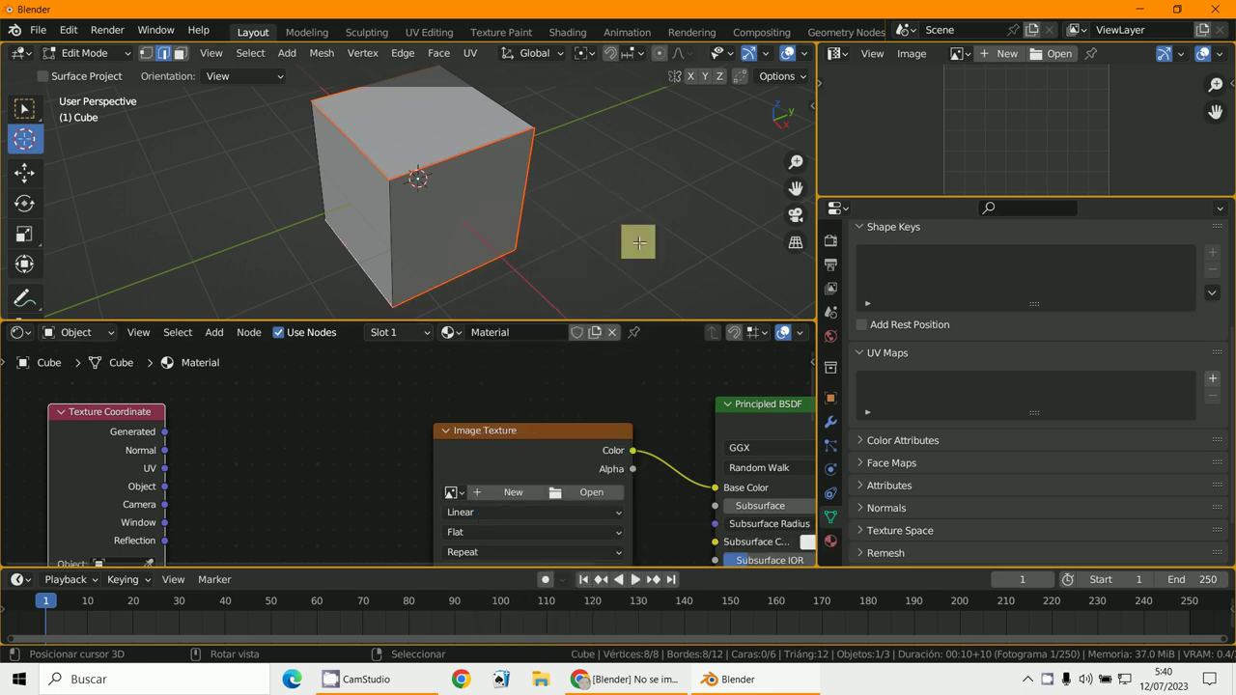
- Unwrap the whole cube along its seams and enlarge the UV Editor downward so the full layout fits
scroll(614, 220, down, 4)
mouse_move(616, 221)
middle_down()
mouse_move(596, 254)
mouse_move(620, 213)
middle_up()
key(a)
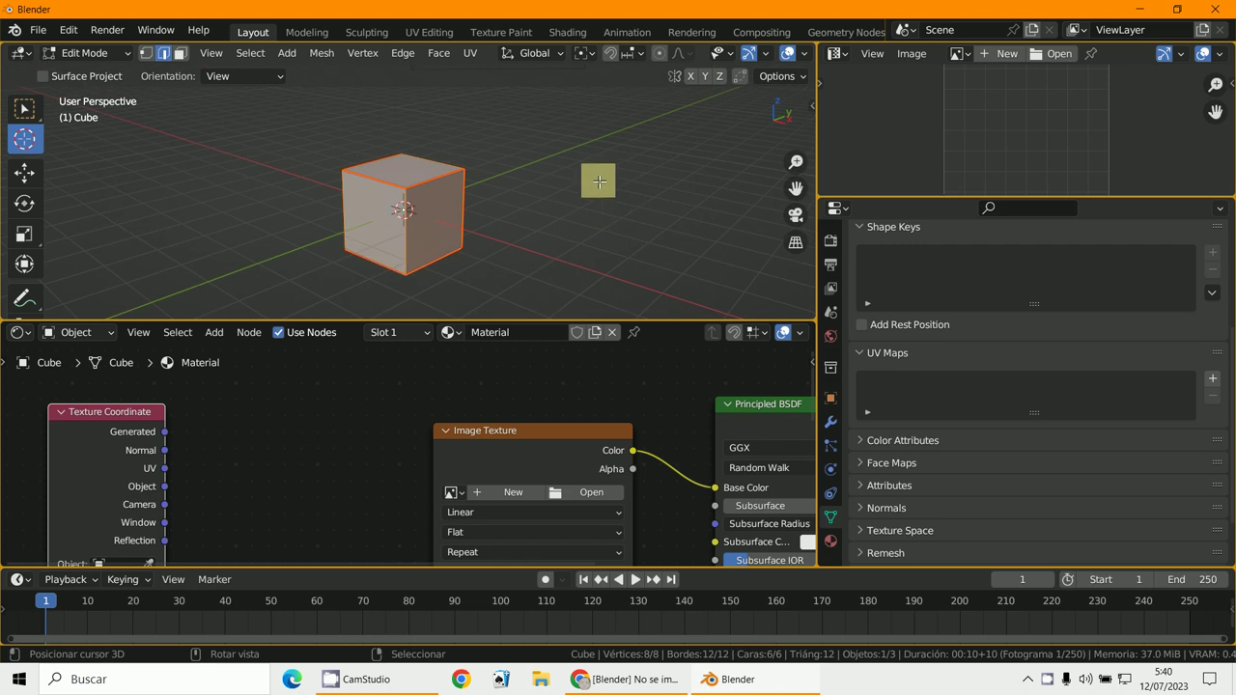
key(u)
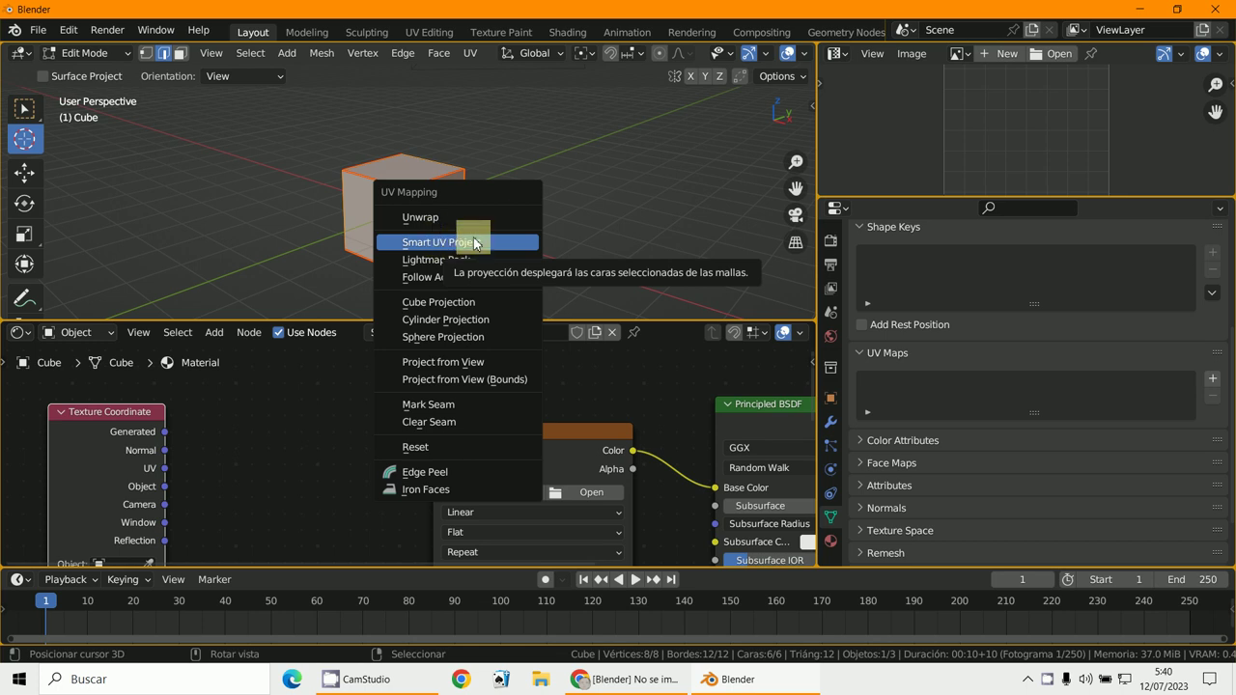
click(419, 218)
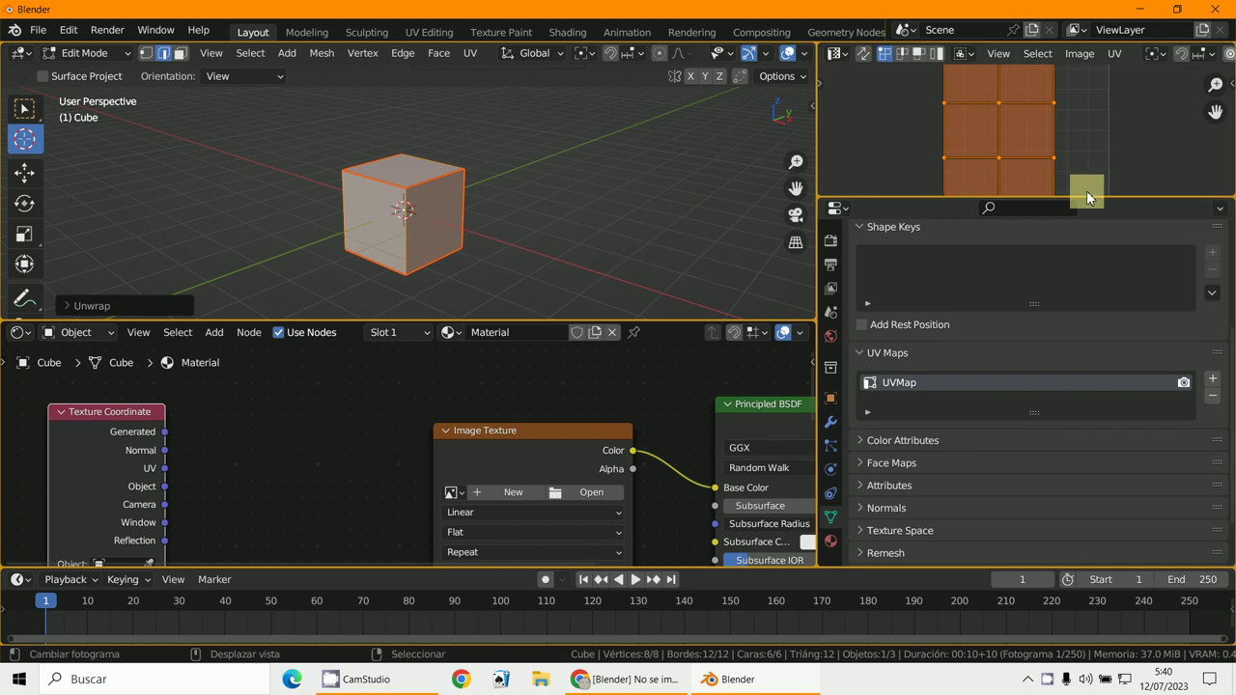
drag(1083, 197, 1101, 430)
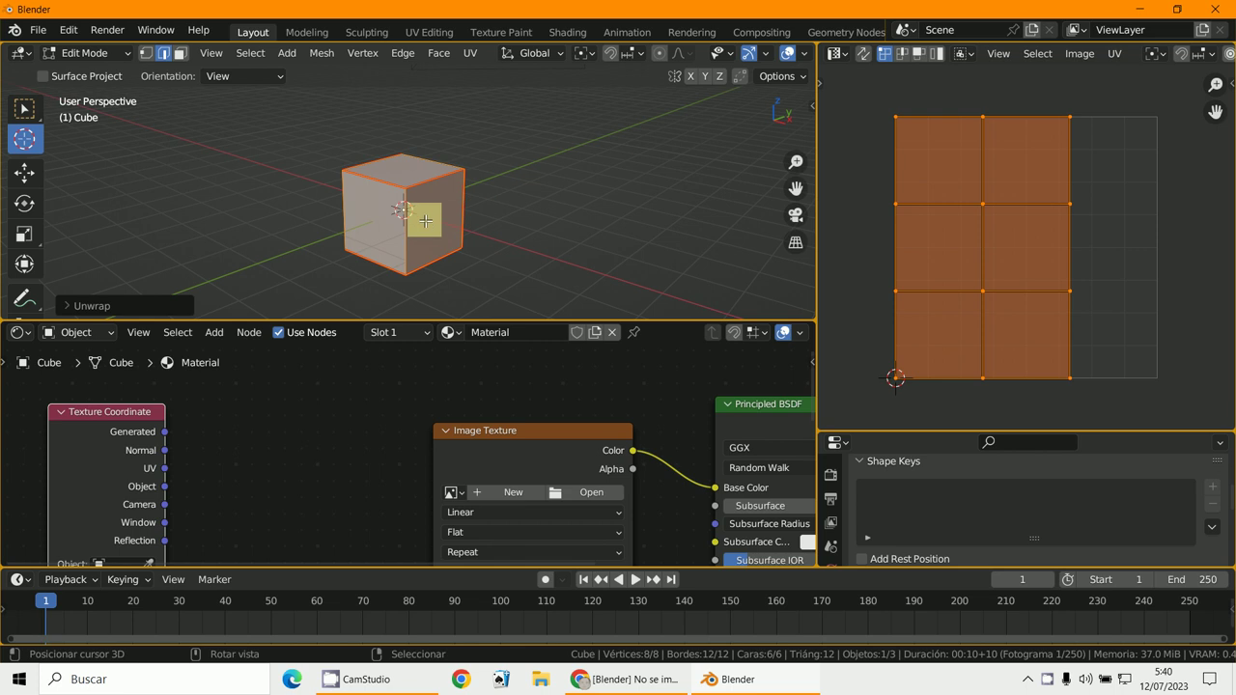
- Using face selection, compare where three of the cube's faces and the other three lie in the UV layout
click(174, 56)
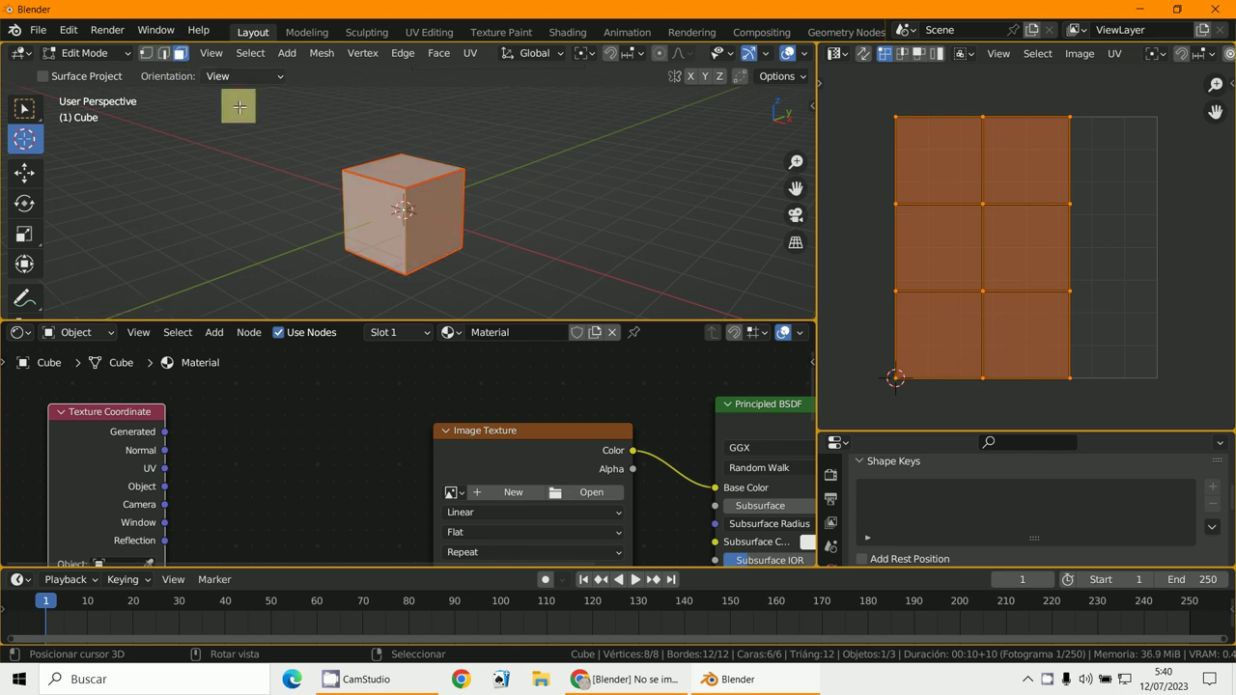
click(425, 233)
middle_drag(422, 232, 602, 225)
shift+click(450, 226)
shift+click(428, 209)
middle_drag(514, 242, 550, 259)
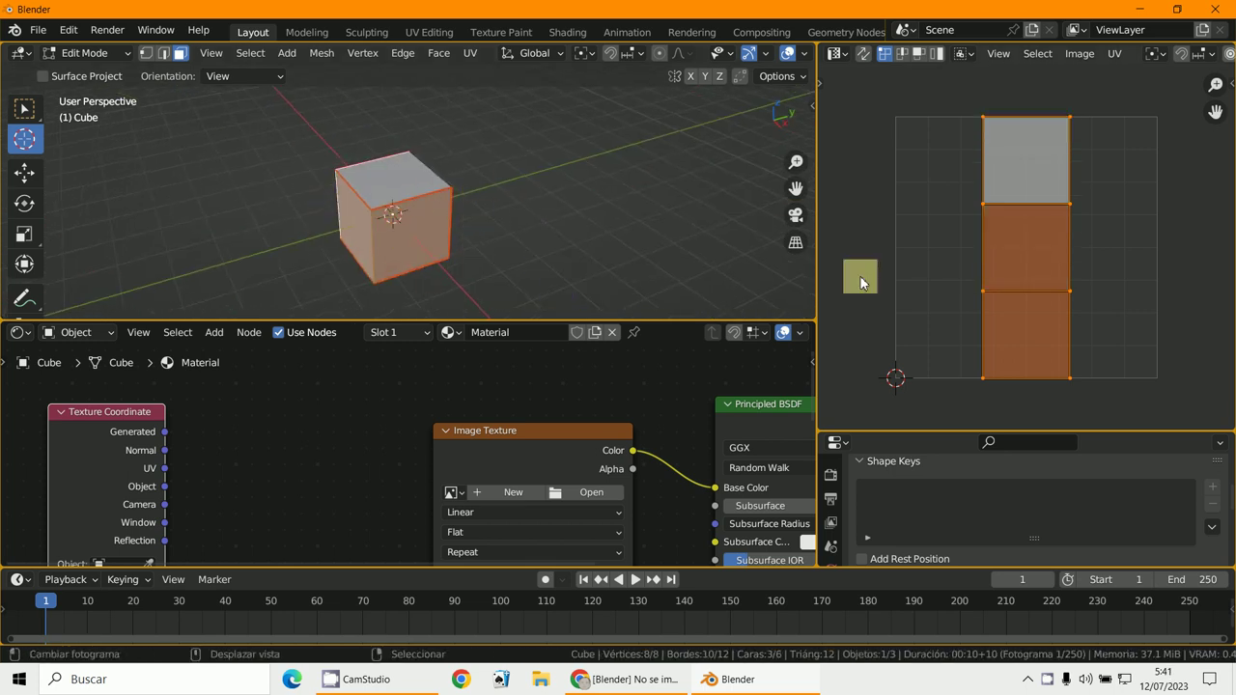
click(429, 179)
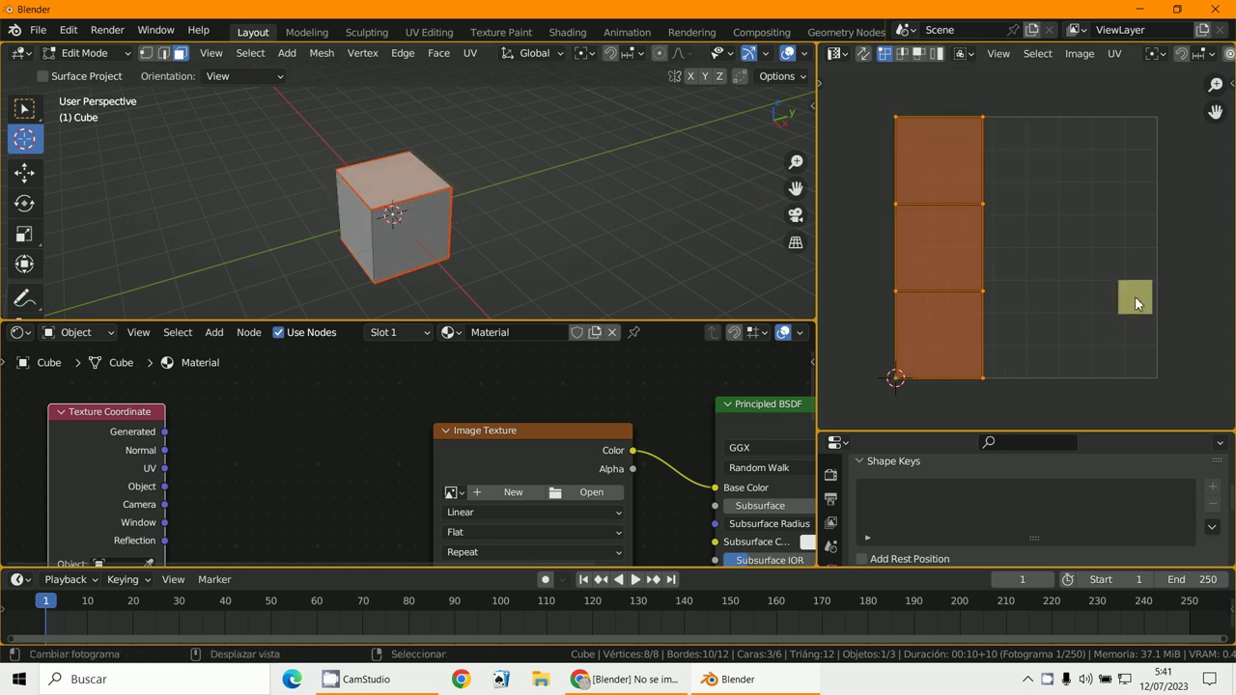
- Create a new 1024 × 1024 px image named Untitled with the UV Grid generated type in the UV Editor
click(1079, 53)
mouse_move(1037, 53)
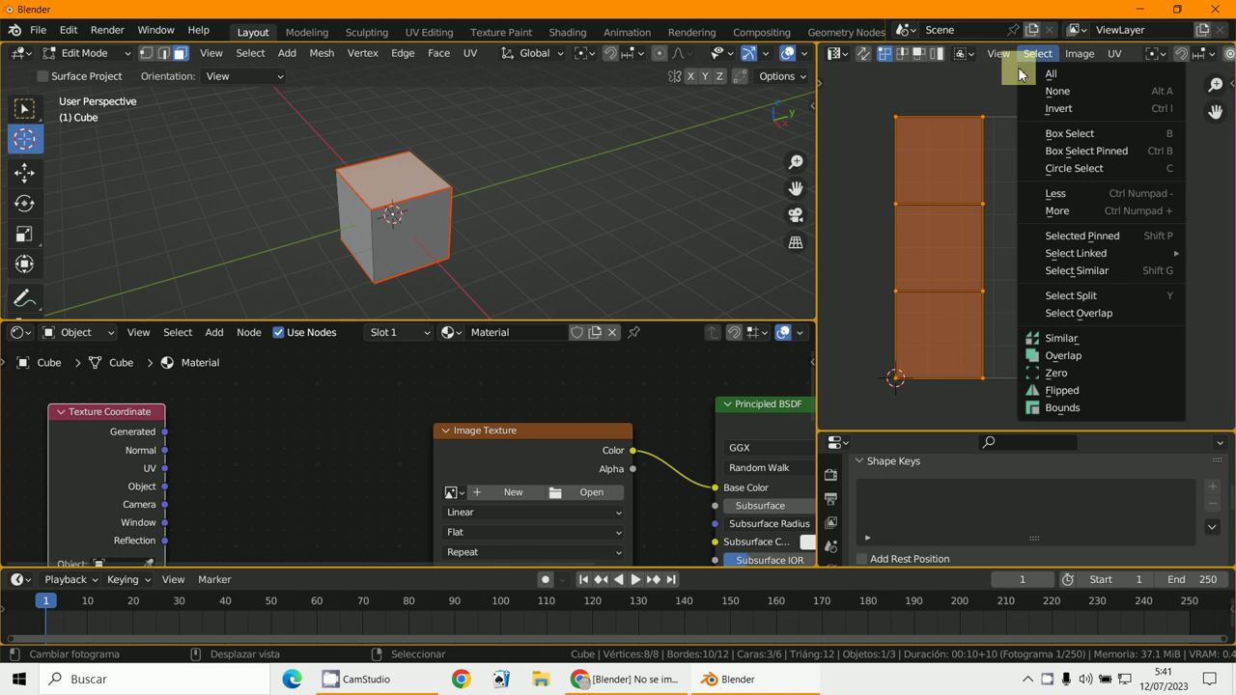
click(1081, 54)
click(1081, 54)
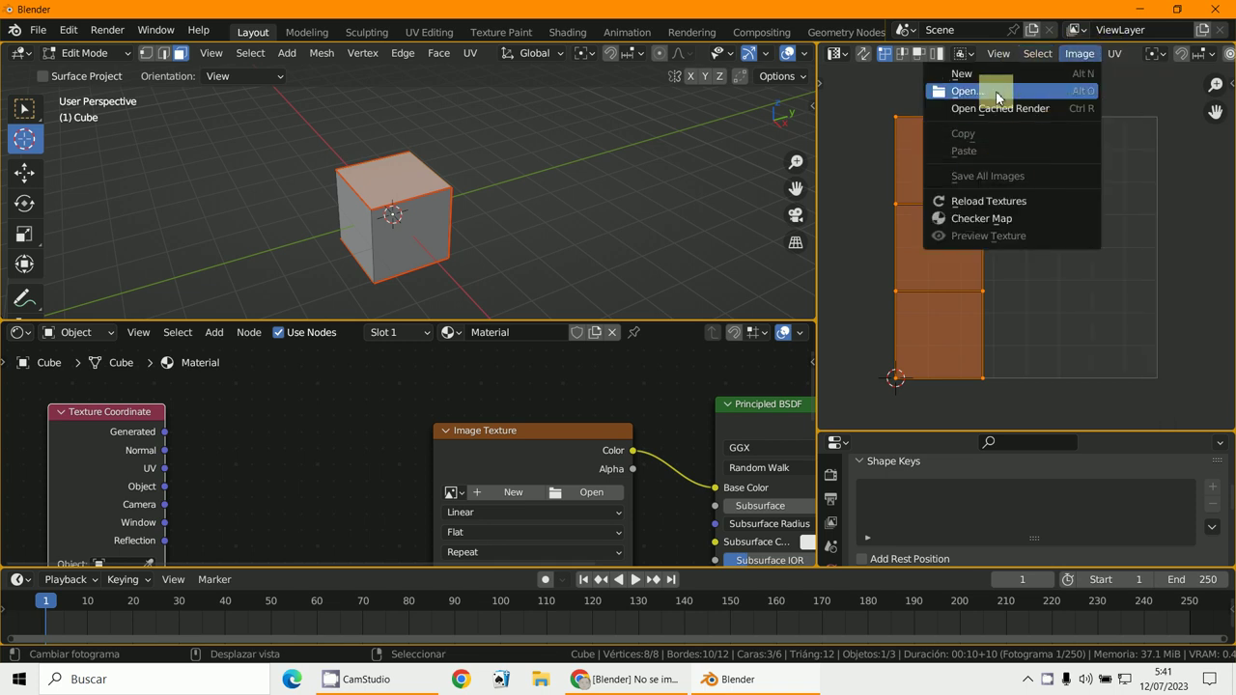
click(965, 73)
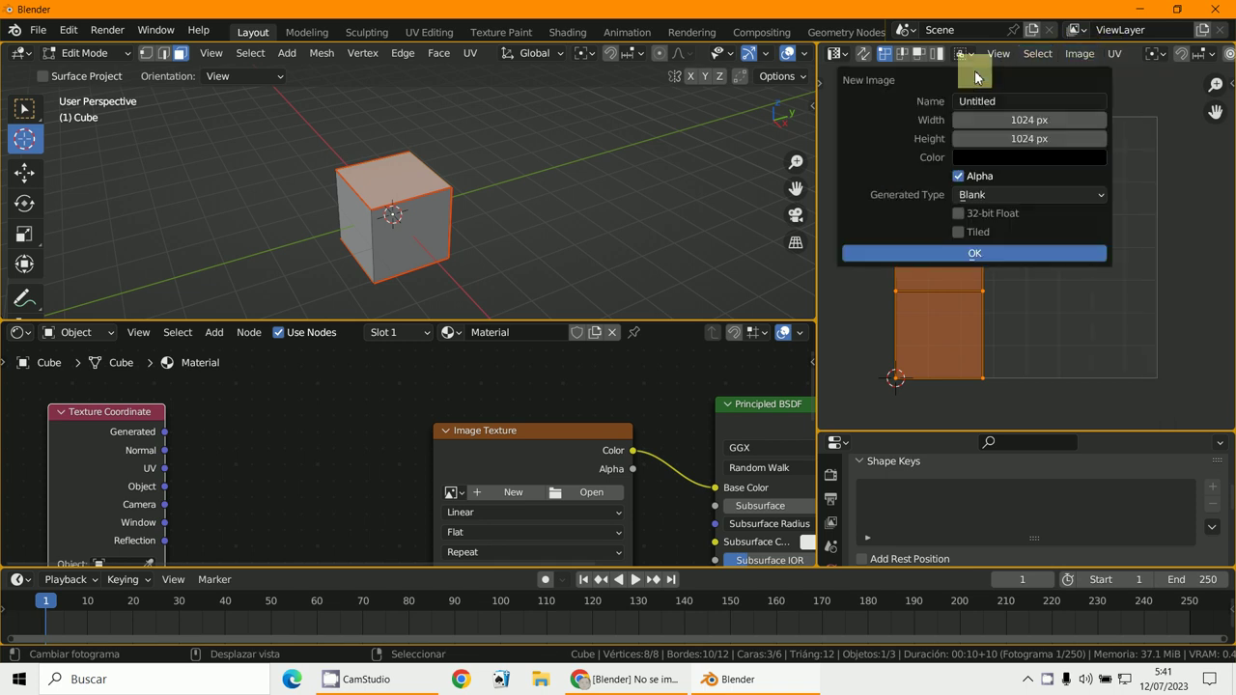
click(981, 198)
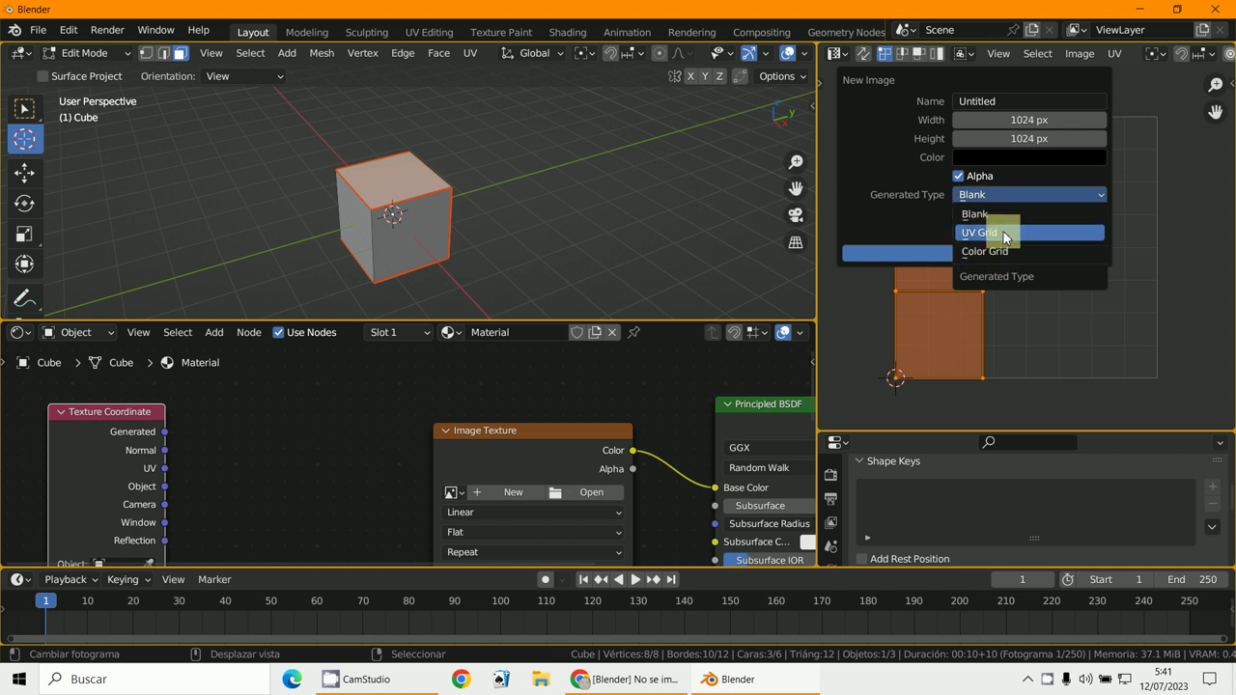
click(992, 233)
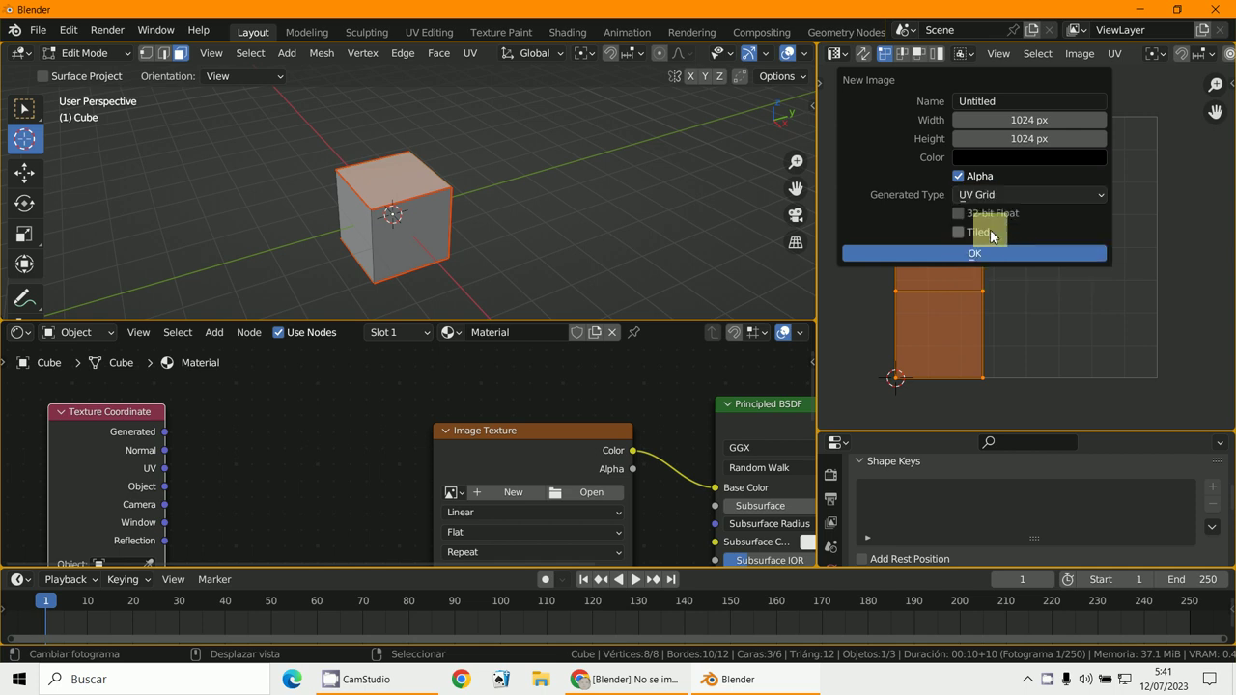
click(994, 102)
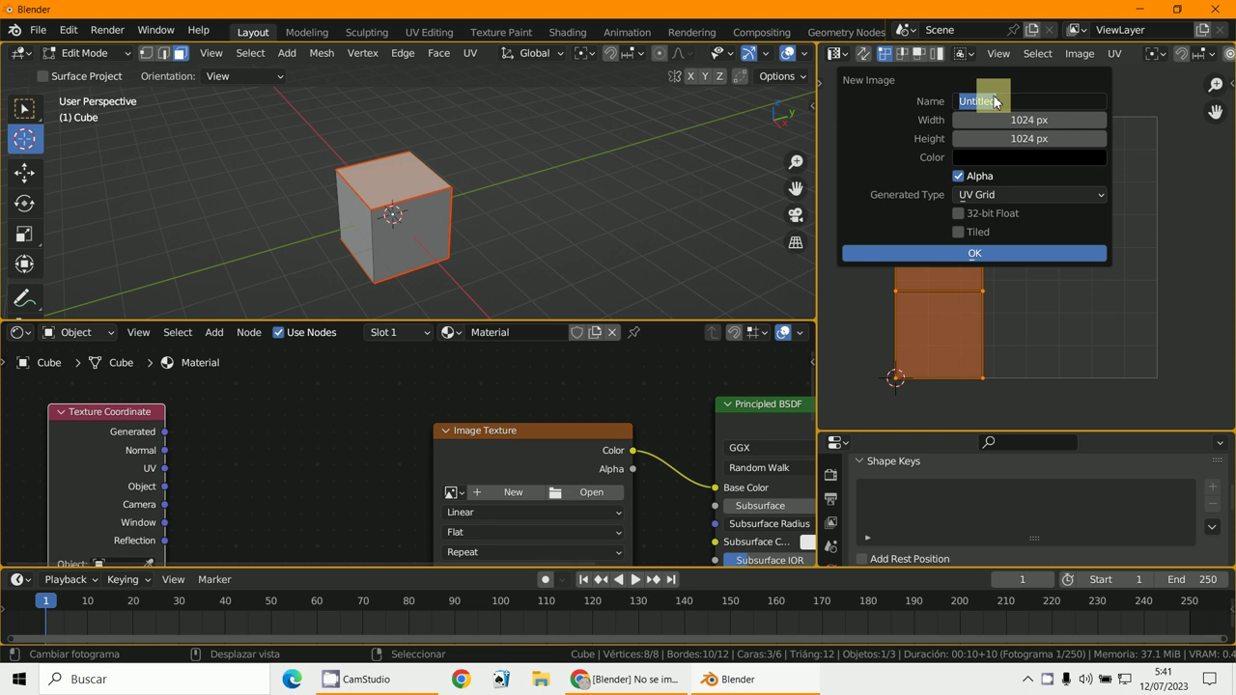
click(1005, 253)
key(Home)
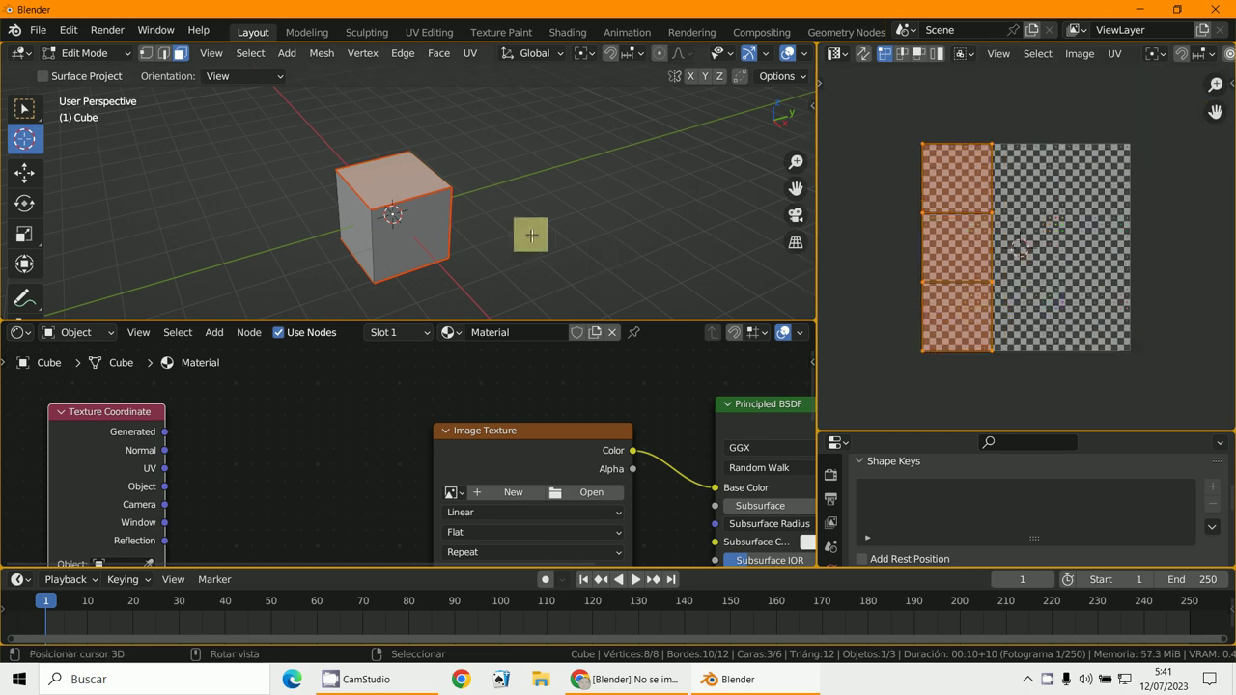
- Enlarge the Shader Editor upward, widen it together with the 3D viewport, and set the viewport shading to Material Preview
drag(508, 321, 500, 211)
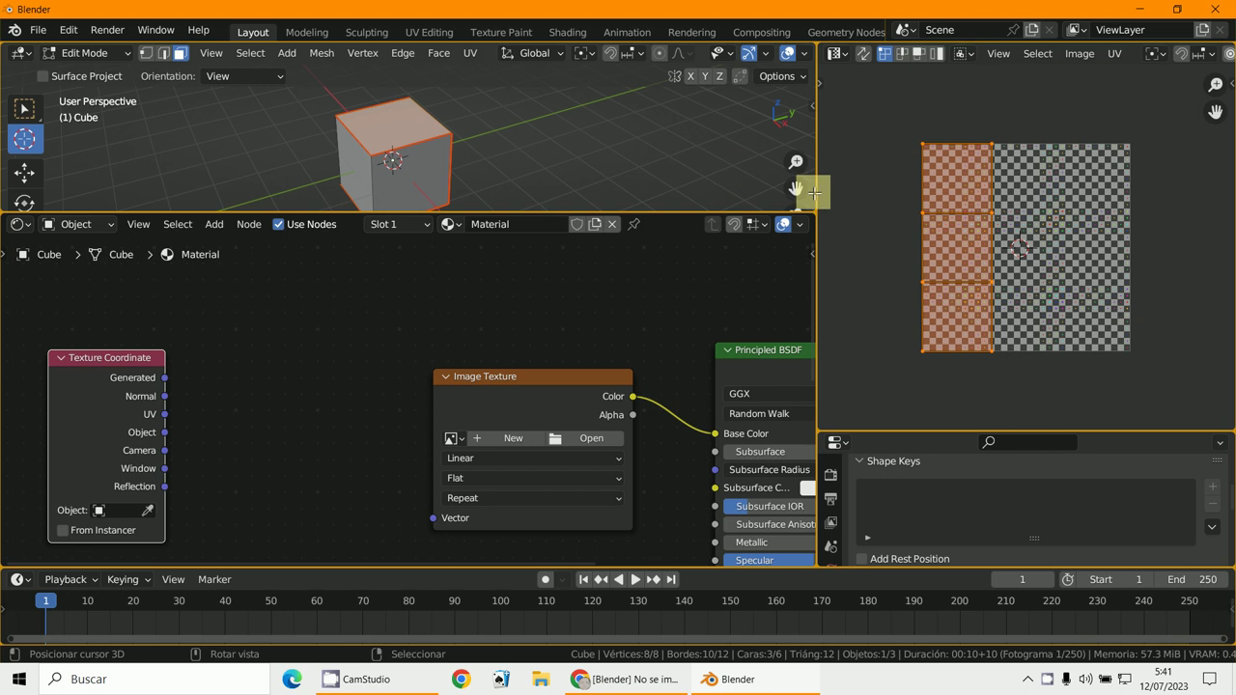
drag(818, 193, 1010, 190)
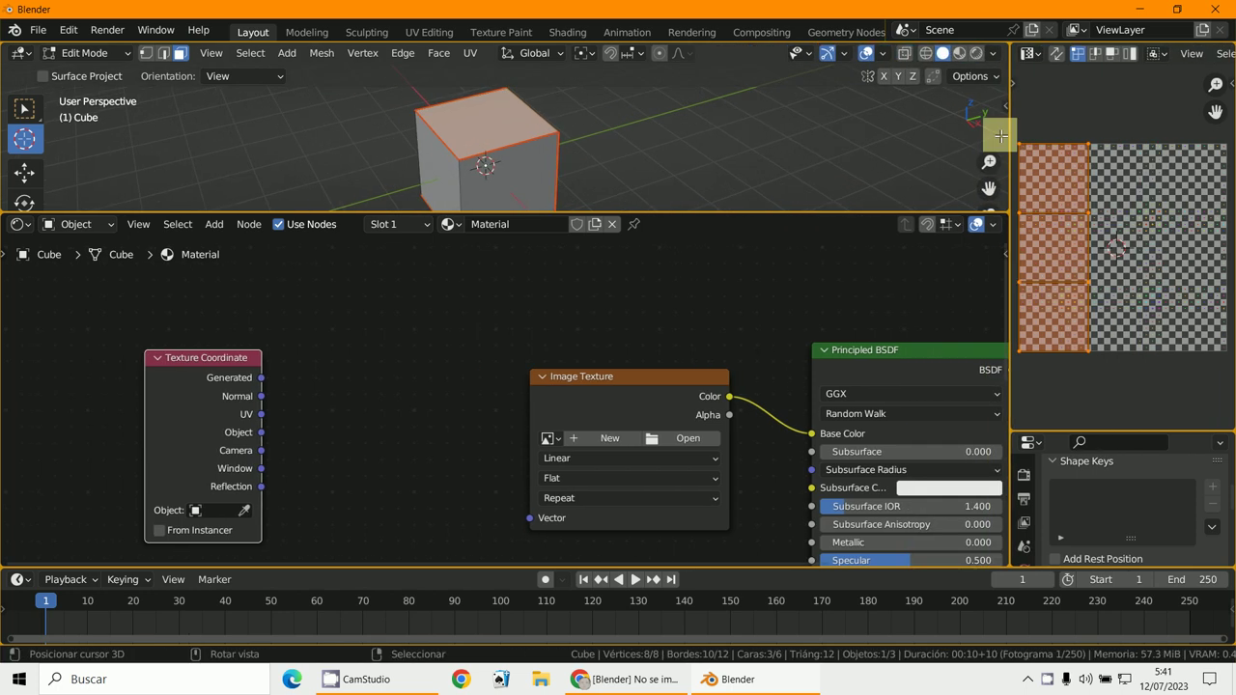
click(927, 56)
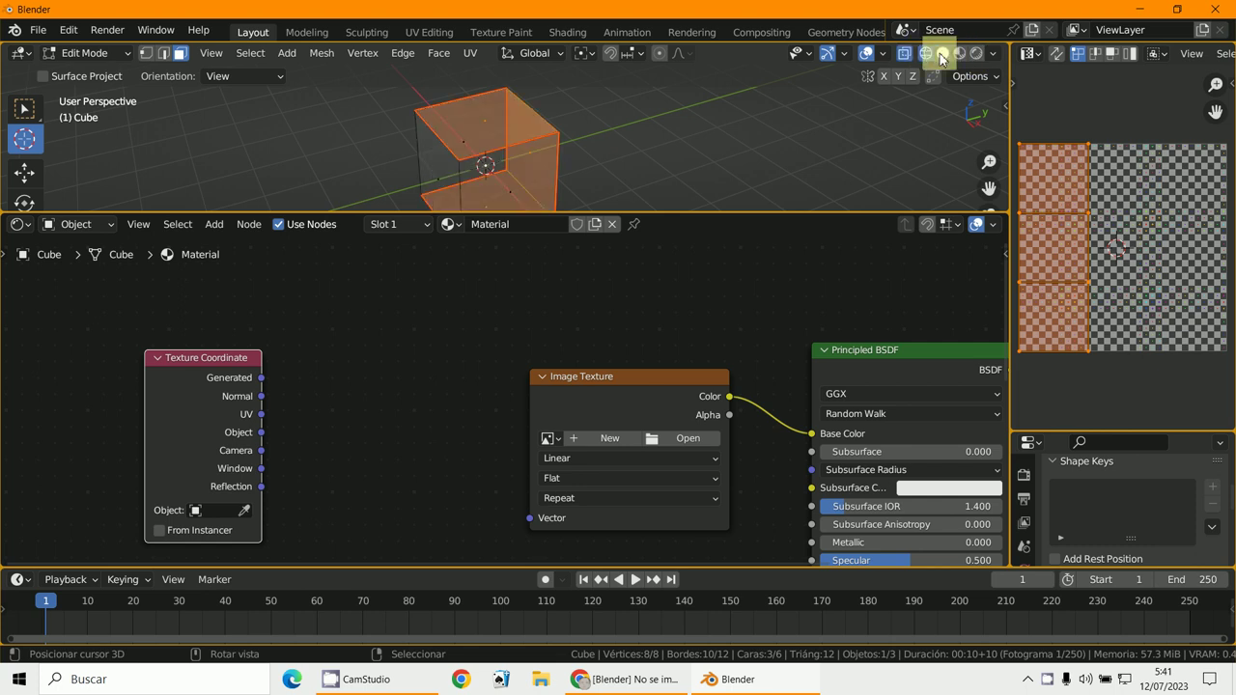
click(942, 55)
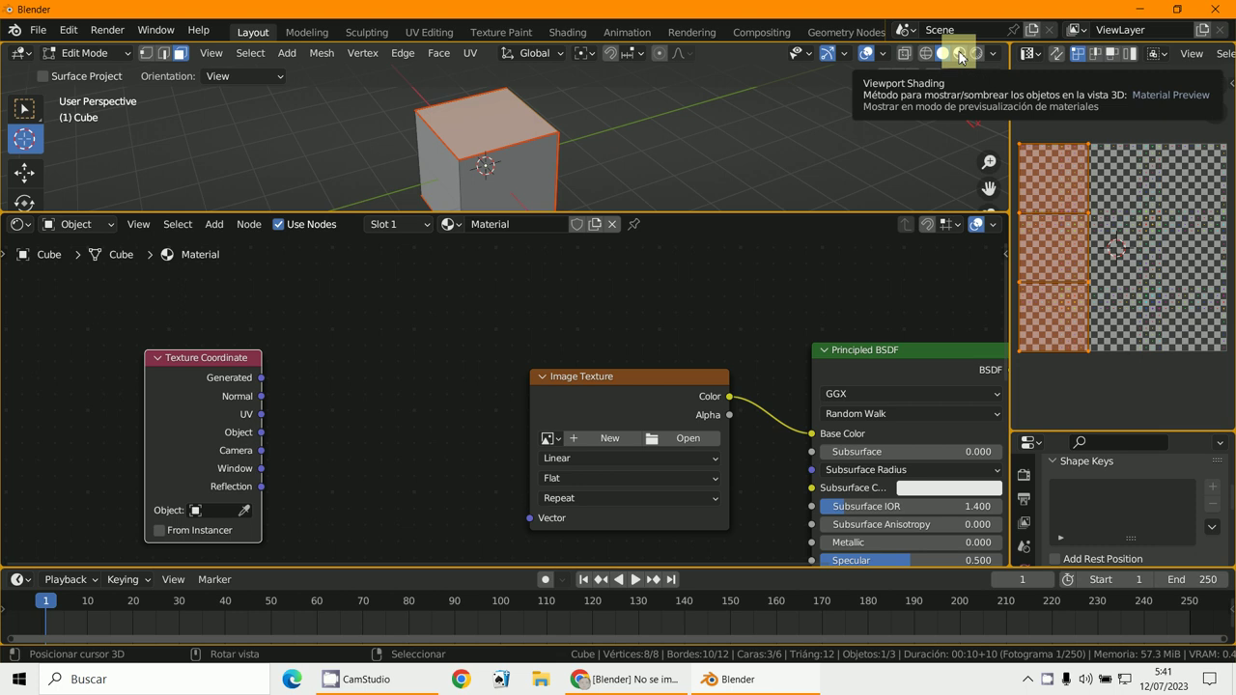
click(960, 54)
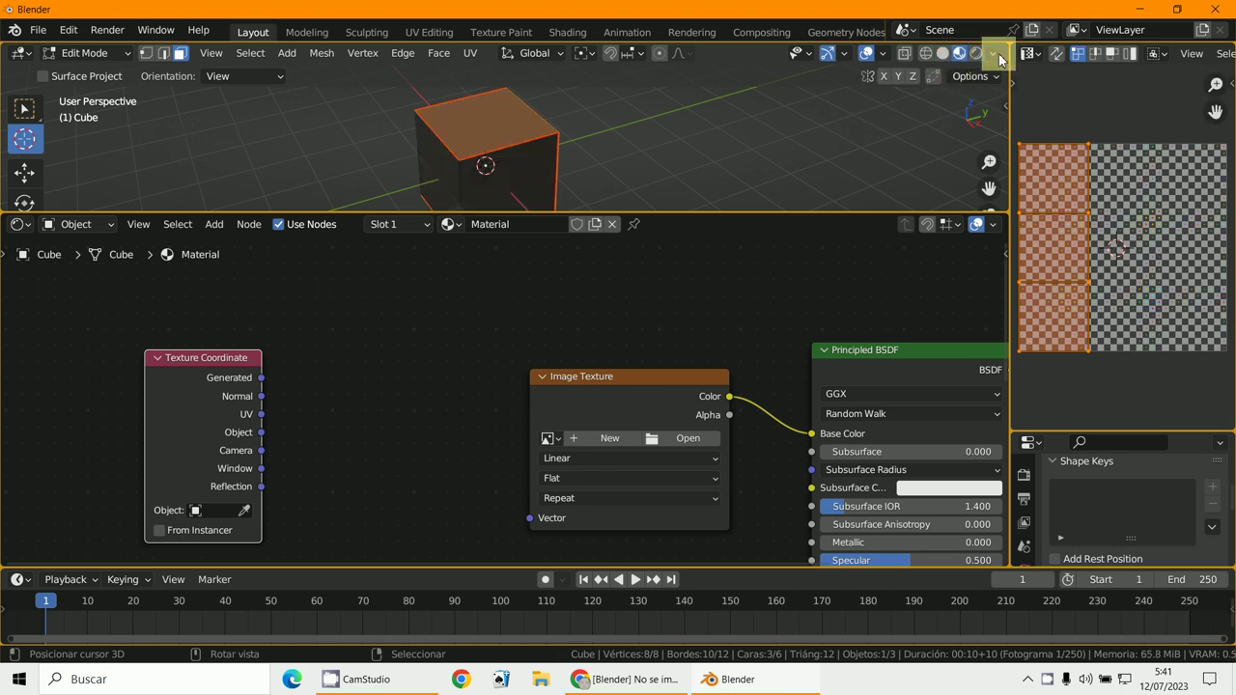
- Turn on Scene Lights for the Material Preview and switch the viewport shading to Rendered
click(997, 56)
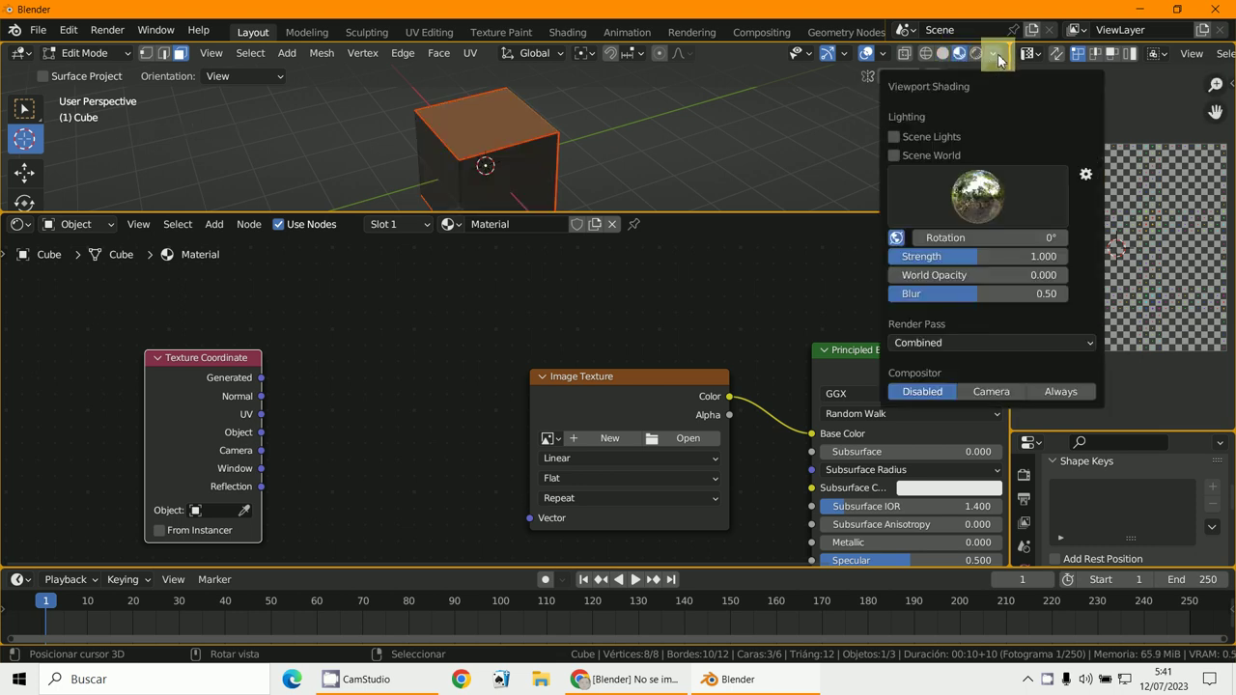
click(898, 137)
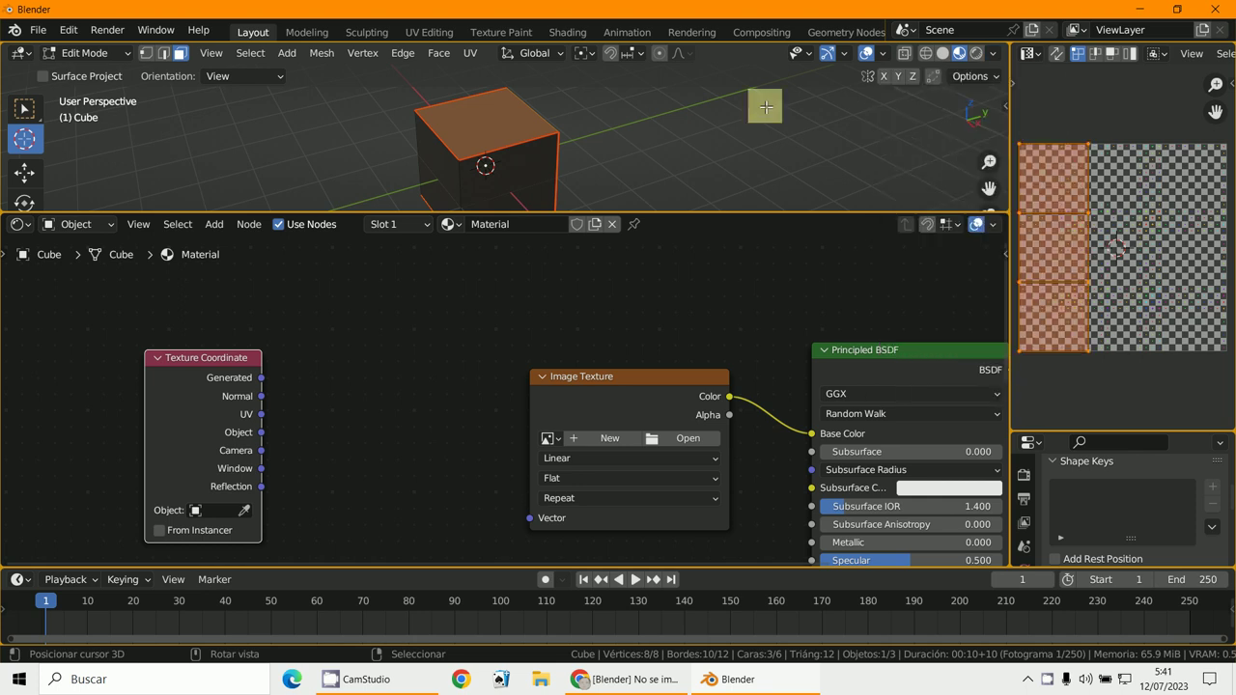
click(975, 54)
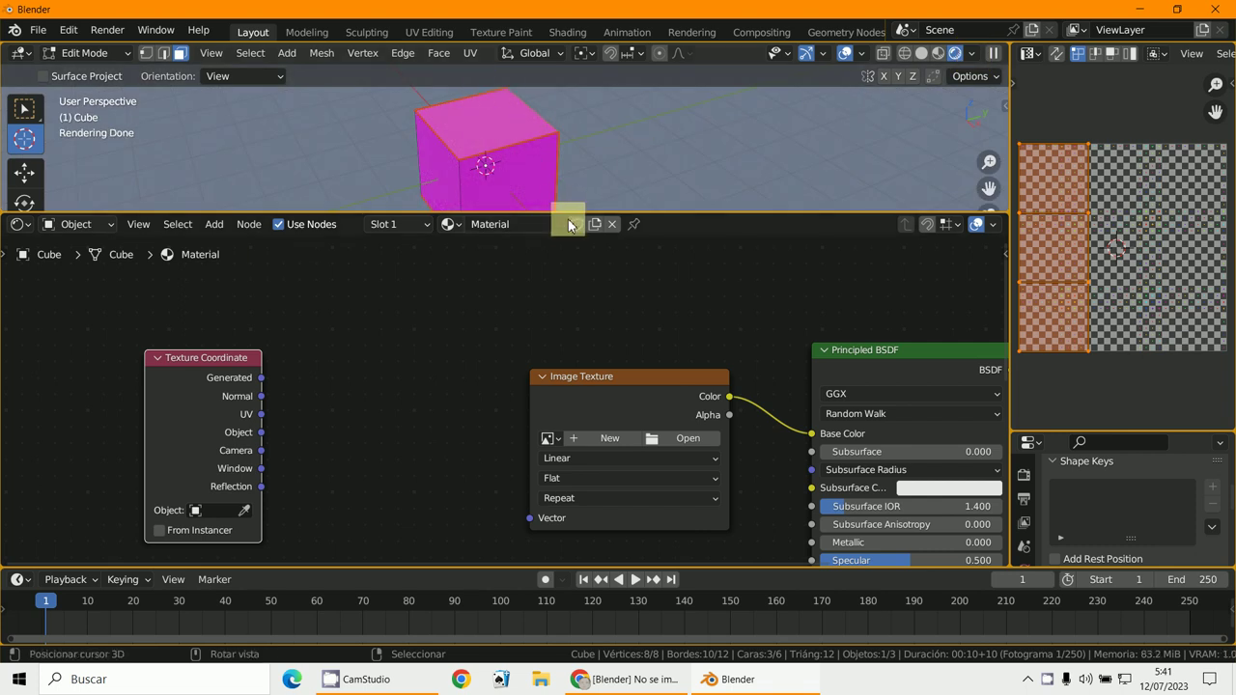
- Enlarge the 3D viewport downward and assign the existing image 333 to the Image Texture node
drag(566, 212, 551, 259)
middle_drag(552, 268, 473, 543)
scroll(503, 421, up, 2)
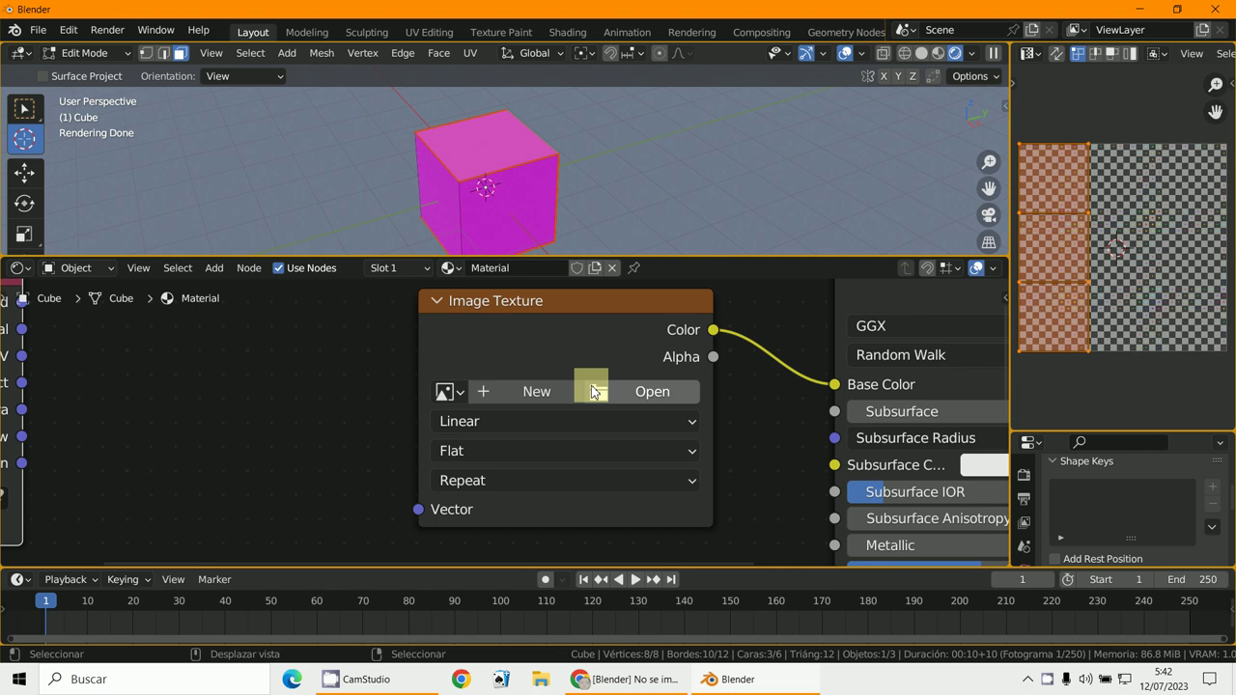
click(452, 392)
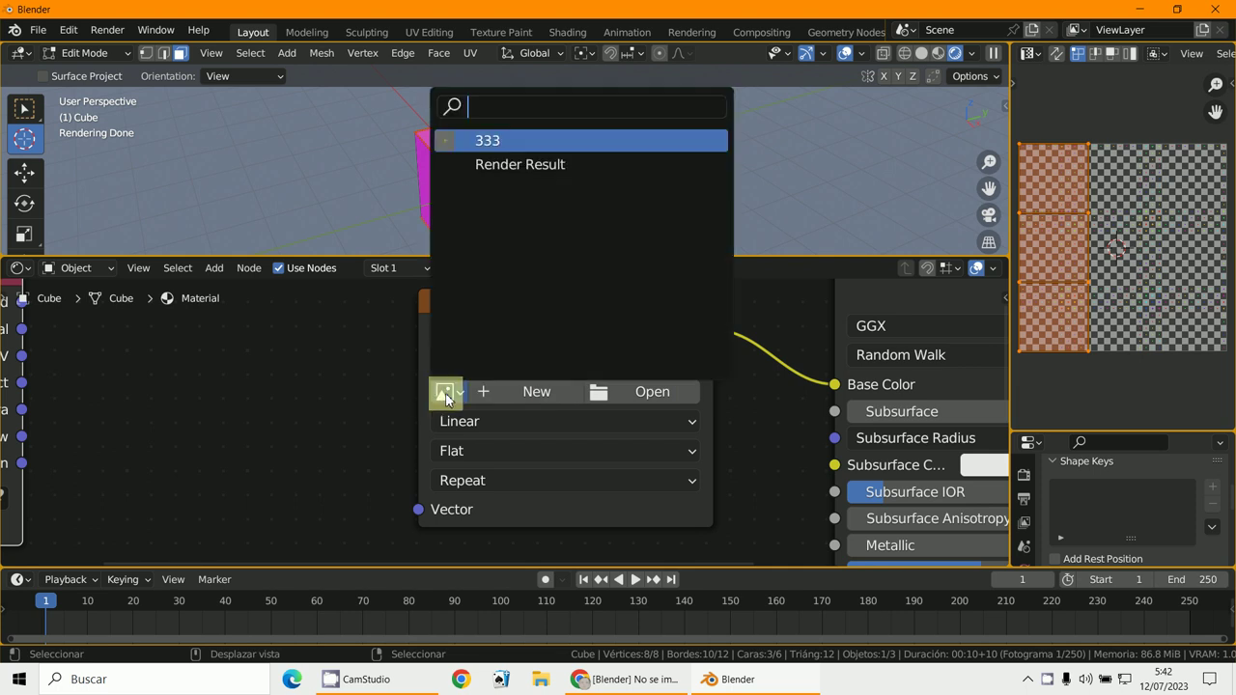
click(507, 142)
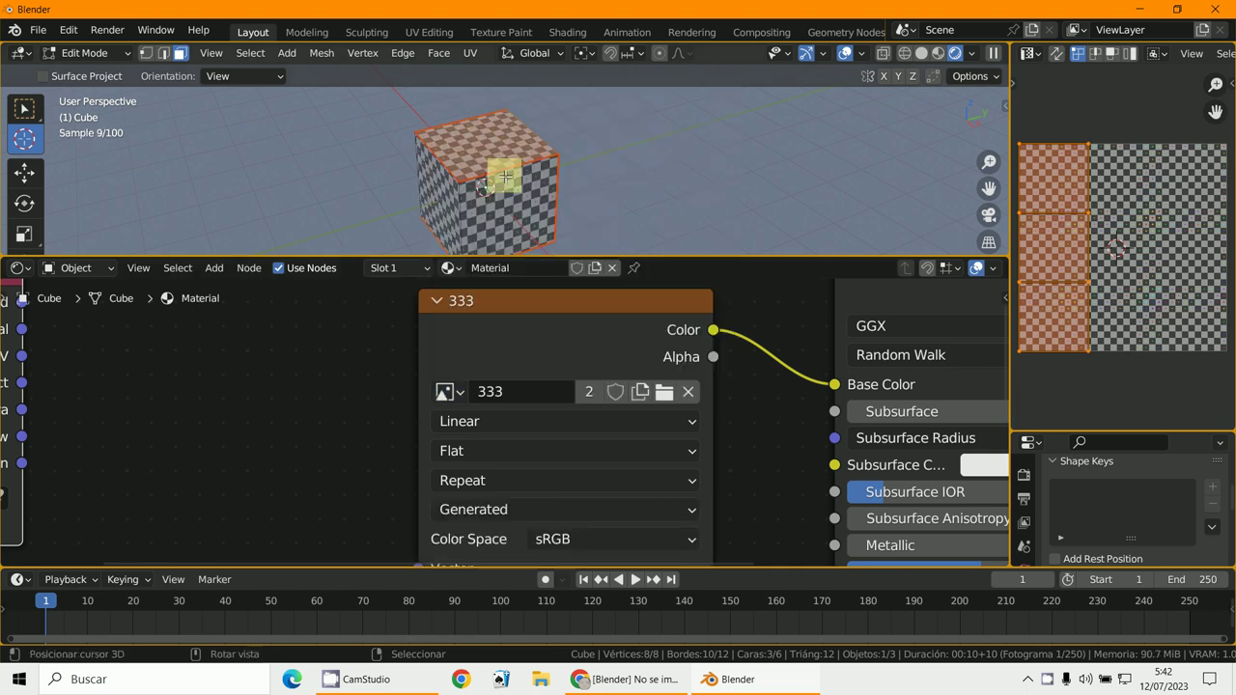
- Switch the viewport shading to Solid and set its color option to Texture
click(973, 60)
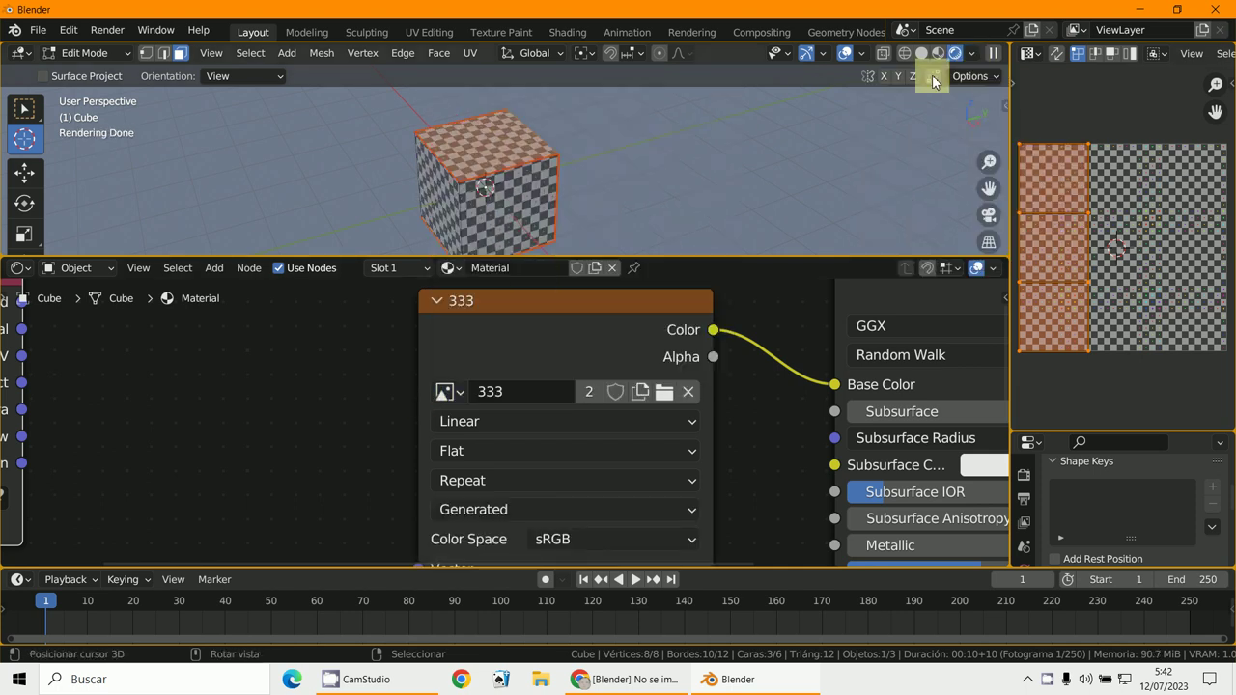
click(864, 55)
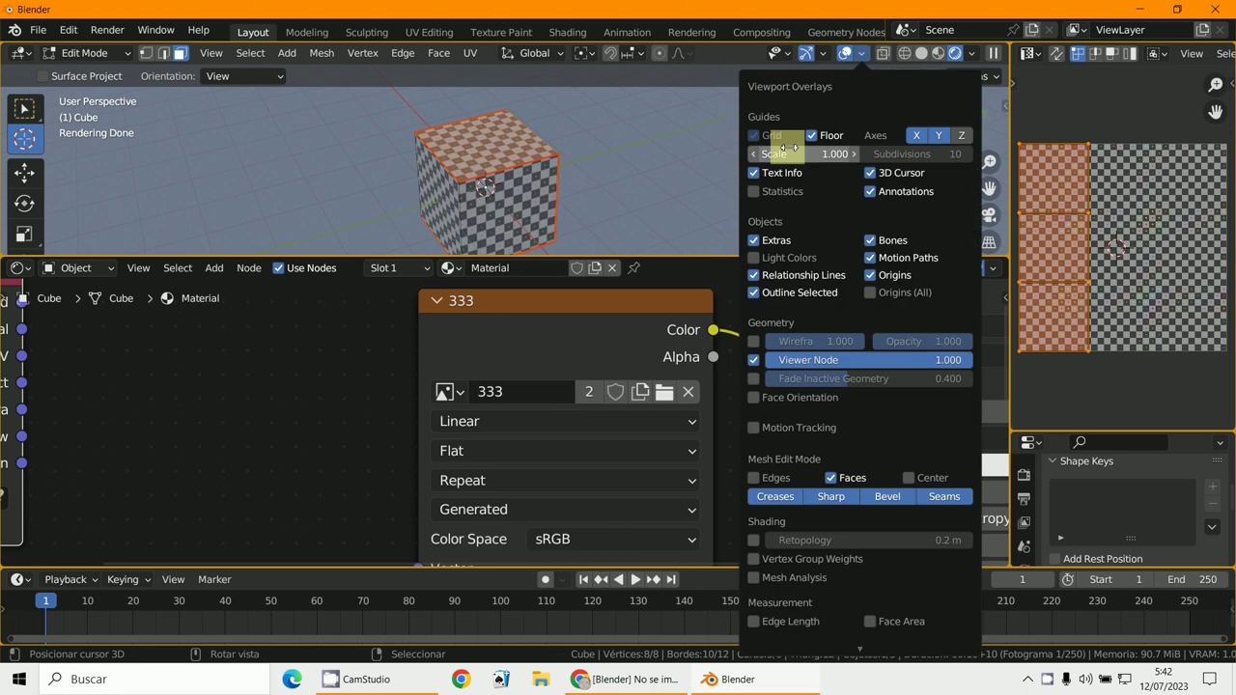
click(923, 55)
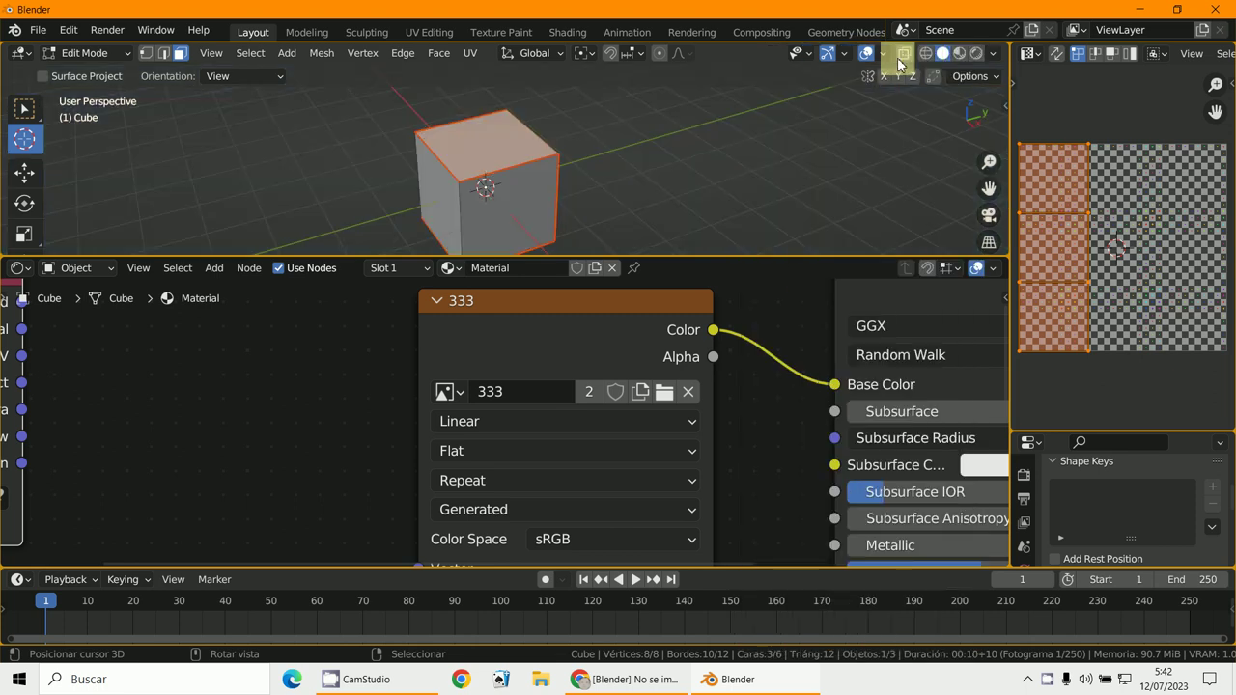
click(995, 56)
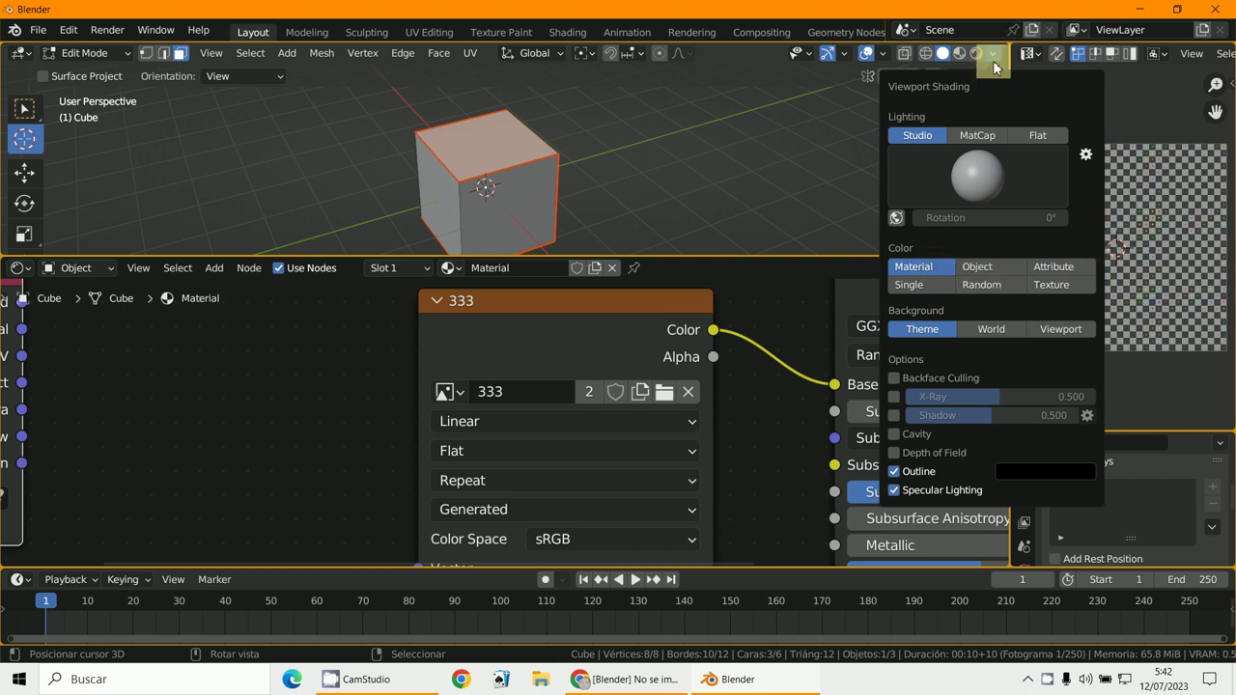
click(1061, 289)
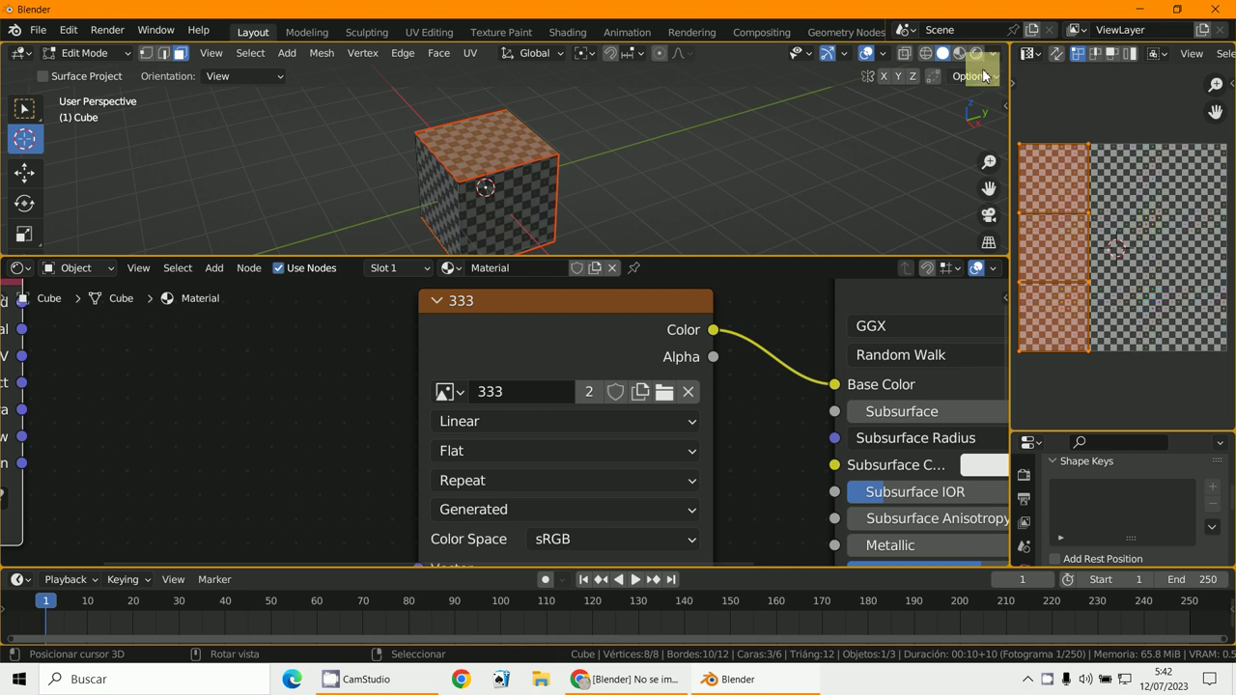
- Compare the Solid shading colors by switching from Texture to Material and back to Texture
click(989, 55)
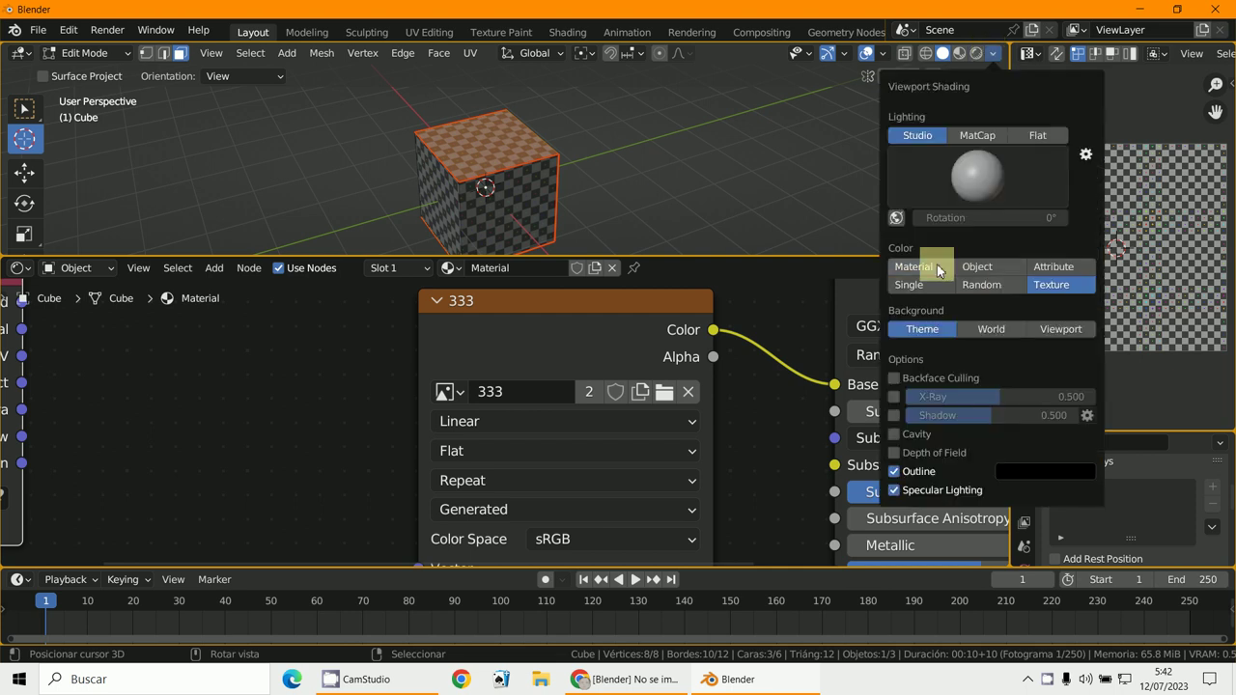
click(859, 271)
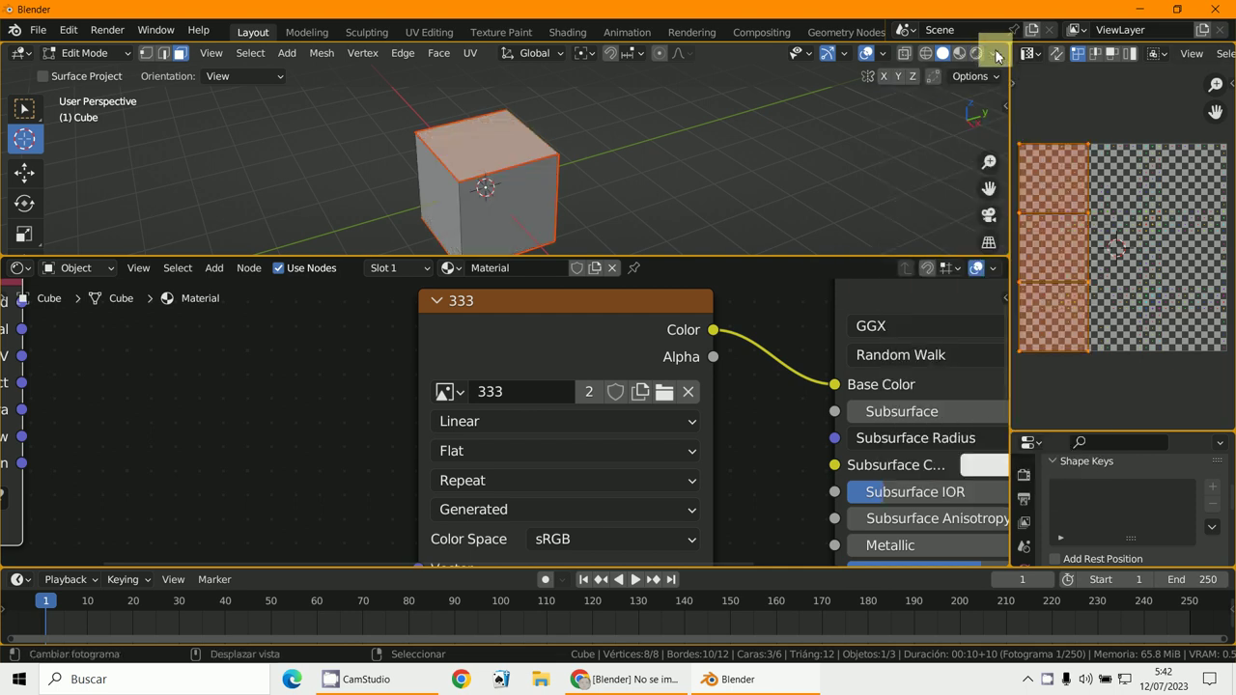
click(997, 56)
click(1062, 283)
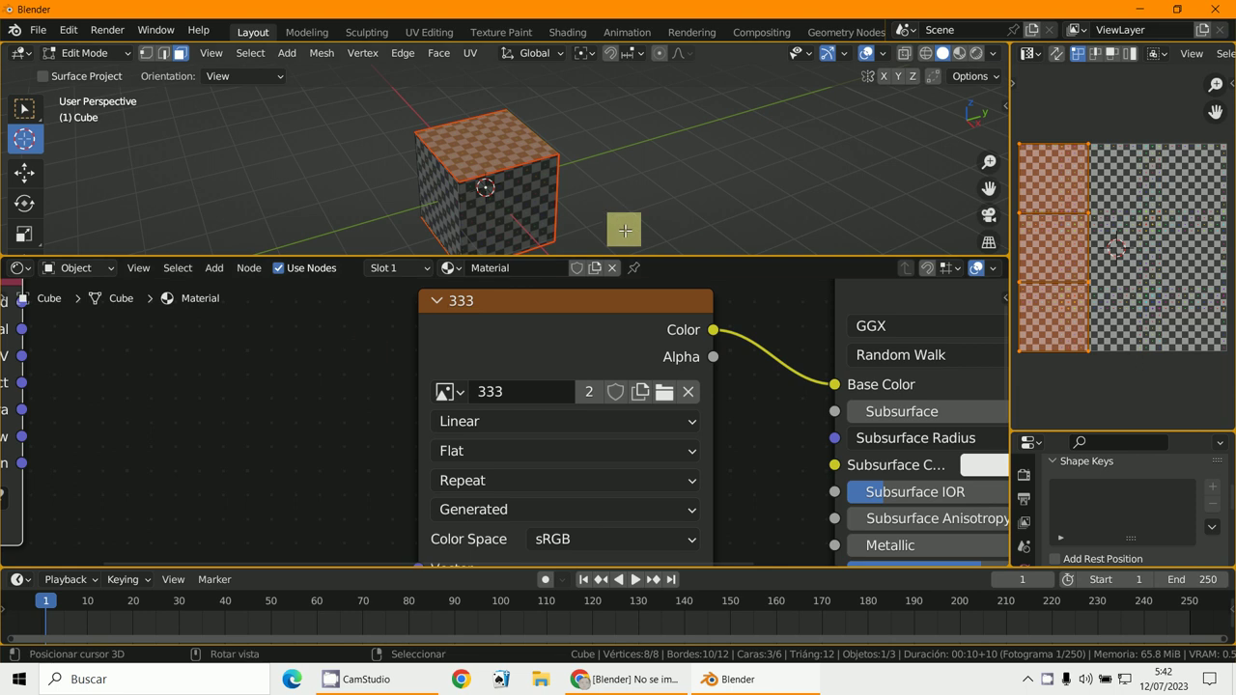
- Connect the UV output of the Texture Coordinate node to the Vector input of the 333 image node
scroll(406, 434, down, 2)
middle_drag(405, 434, 641, 454)
scroll(560, 395, down, 1)
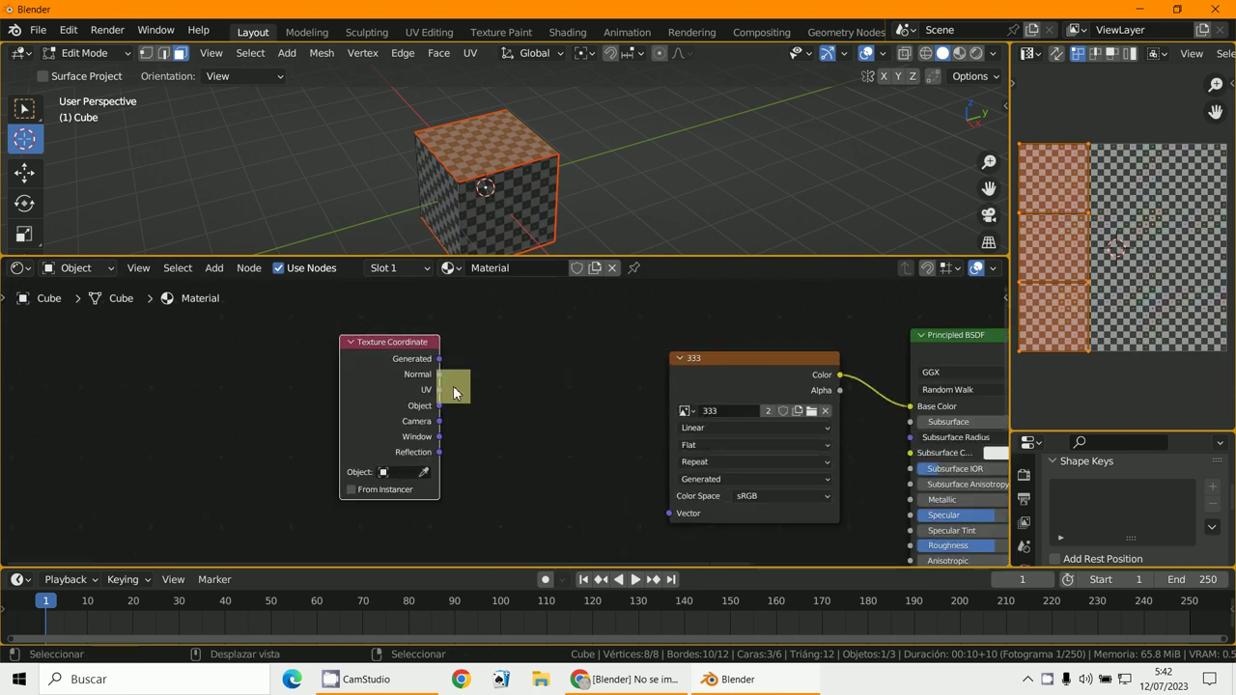
drag(438, 392, 675, 513)
- Select all of the cube's faces to display the full UV layout over the image
scroll(1091, 211, down, 1)
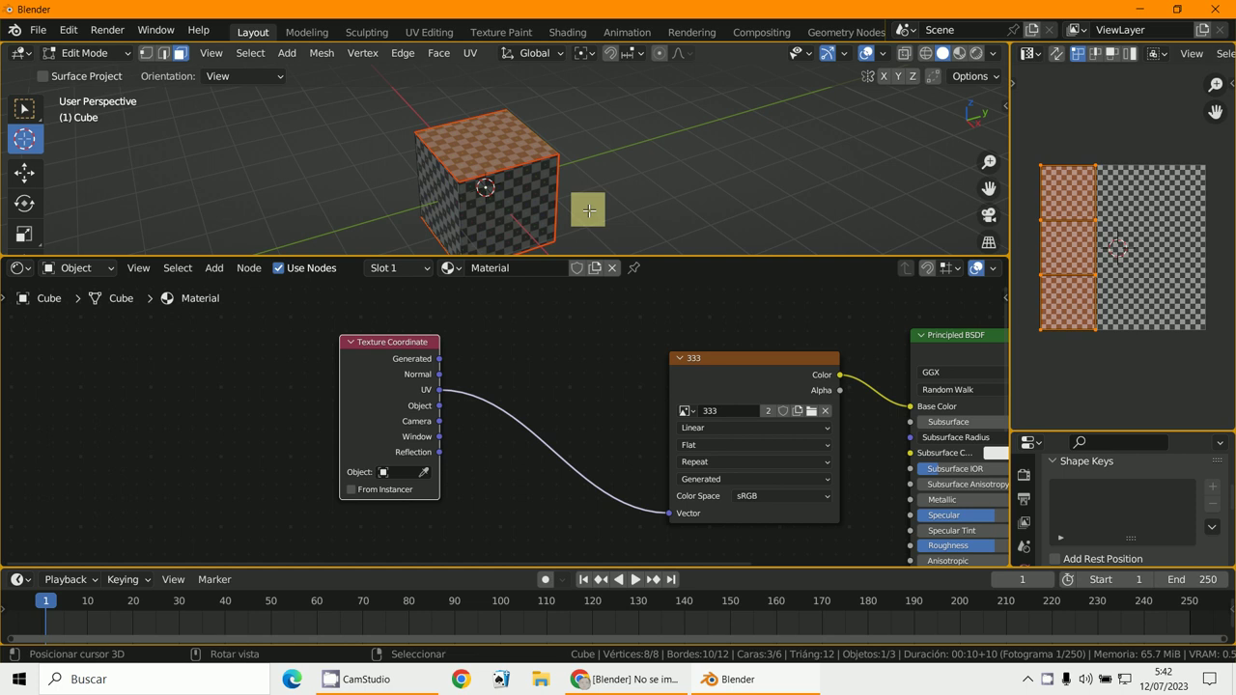
key(a)
key(a)
- Add a Mapping node on the link between the Texture Coordinate and 333 image nodes
middle_drag(505, 495, 408, 476)
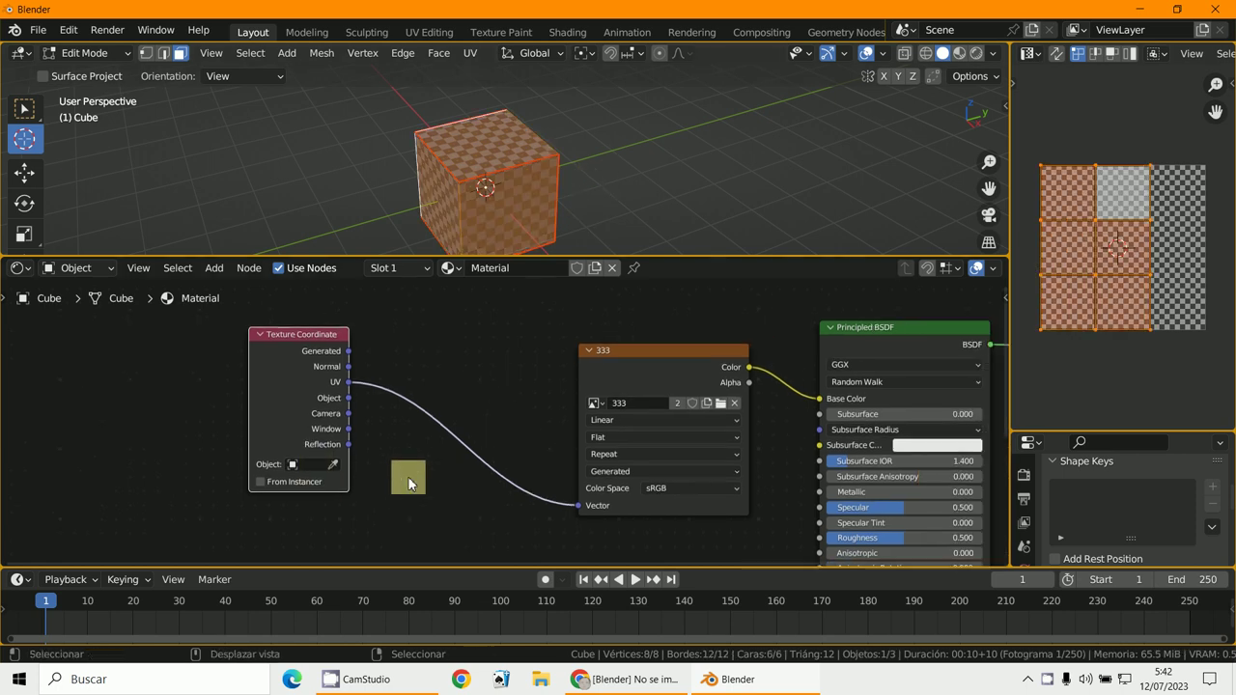
scroll(407, 477, up, 2)
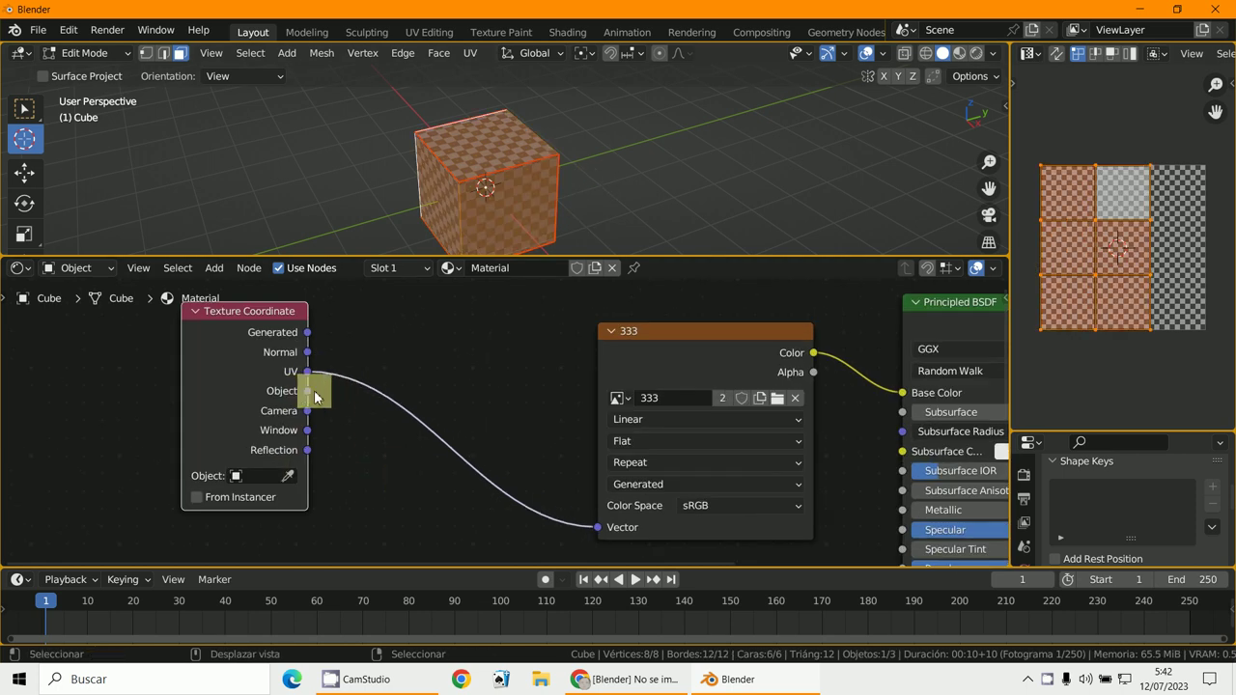
click(216, 267)
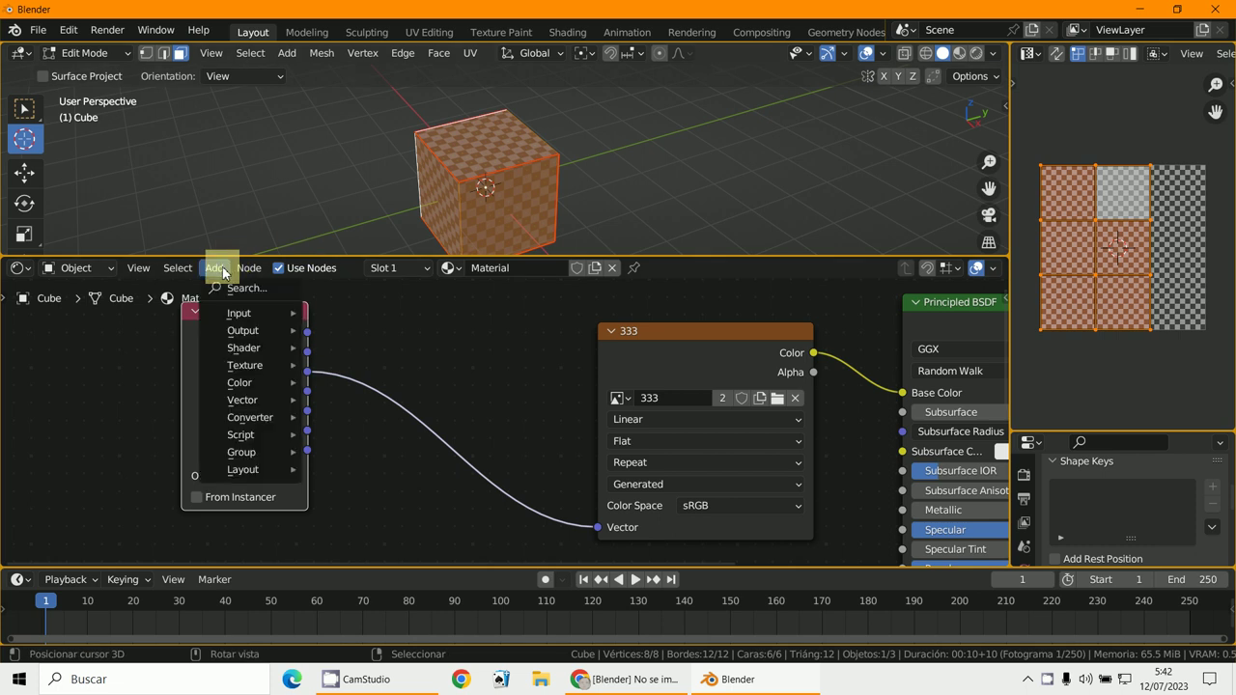
mouse_move(257, 398)
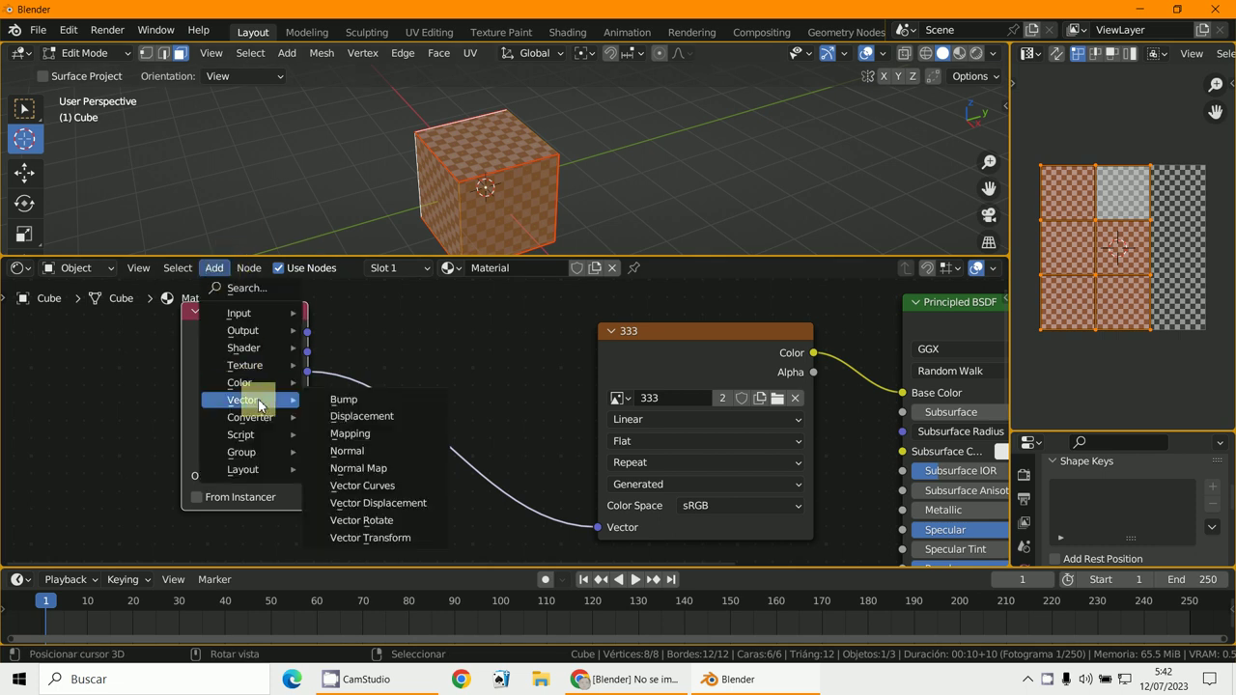
click(367, 434)
click(367, 337)
- Set the Mapping node's X, Y and Z scale to 3
scroll(463, 370, down, 5)
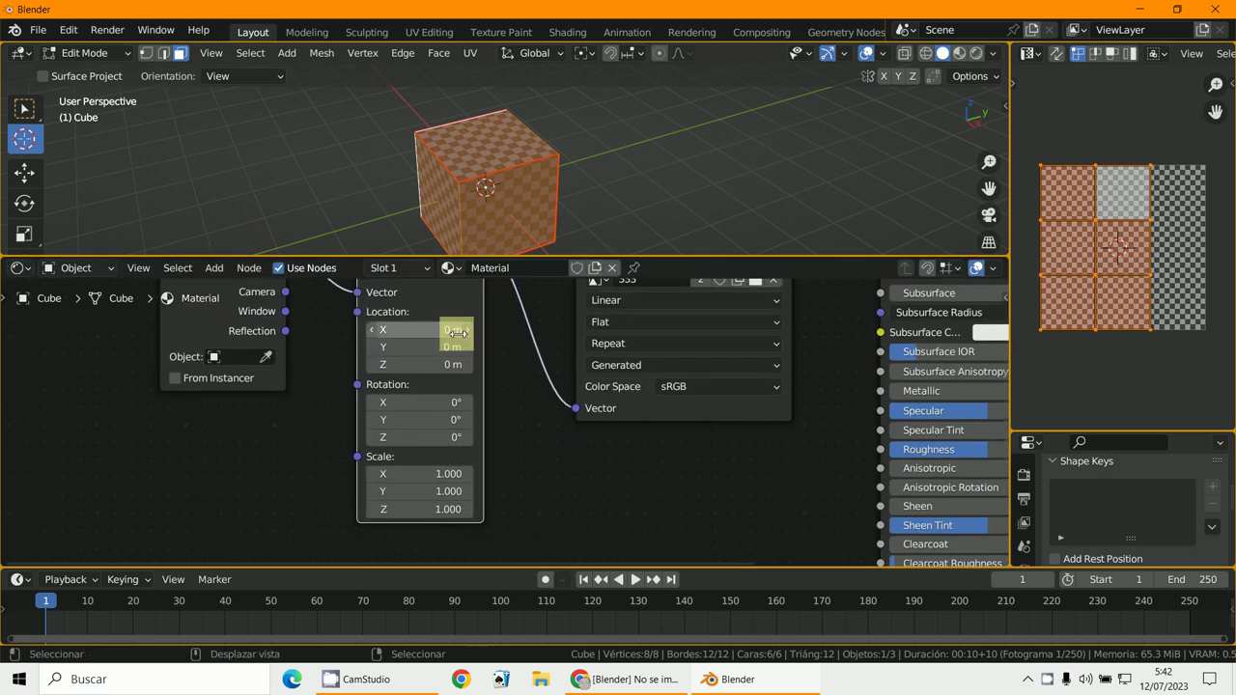
shift+scroll(441, 524, up, 3)
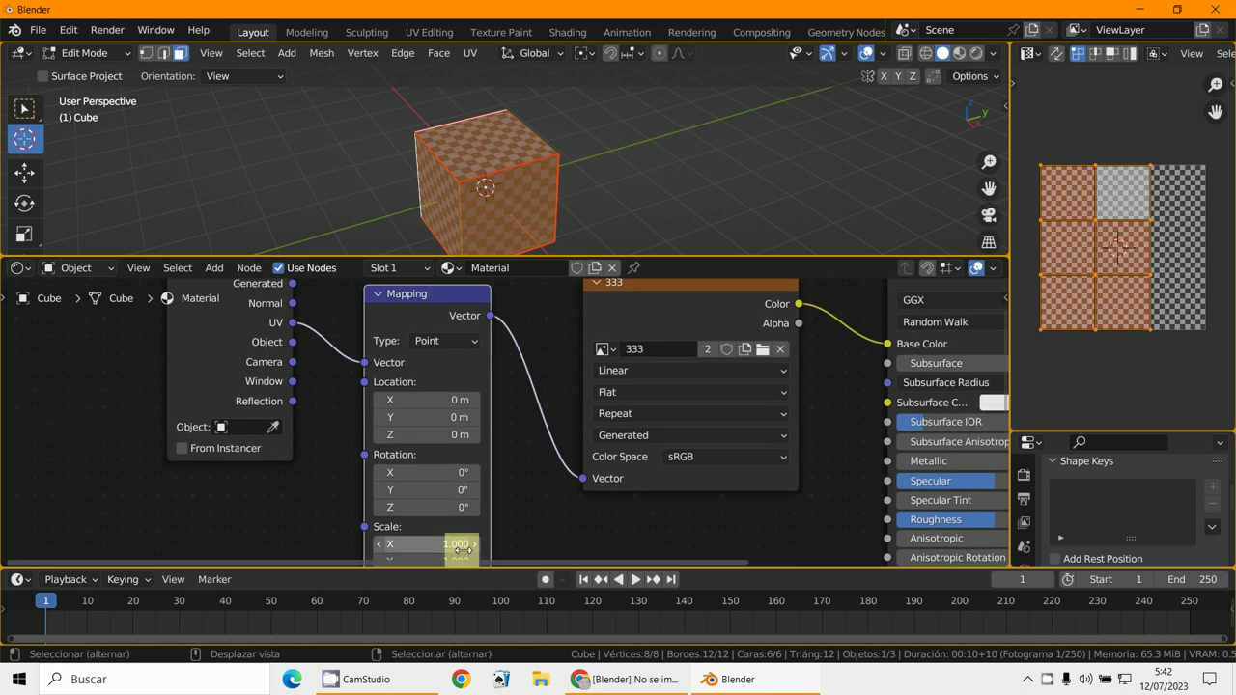
shift+scroll(452, 445, down, 4)
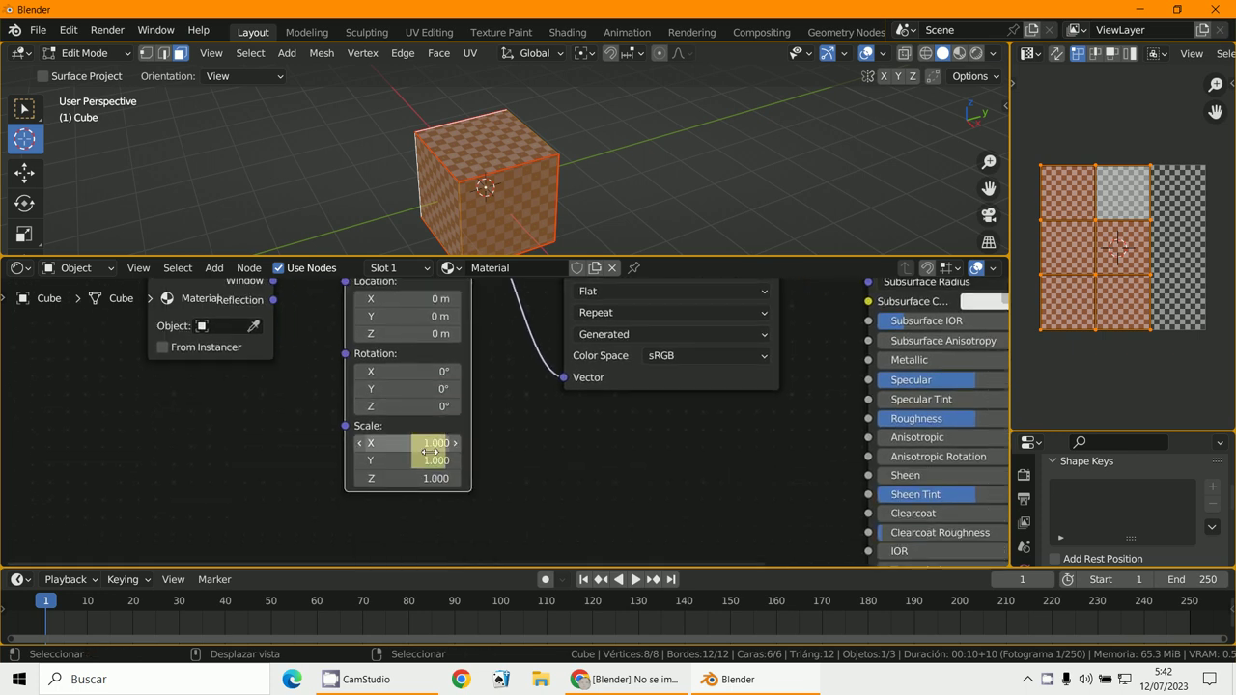
drag(431, 451, 428, 452)
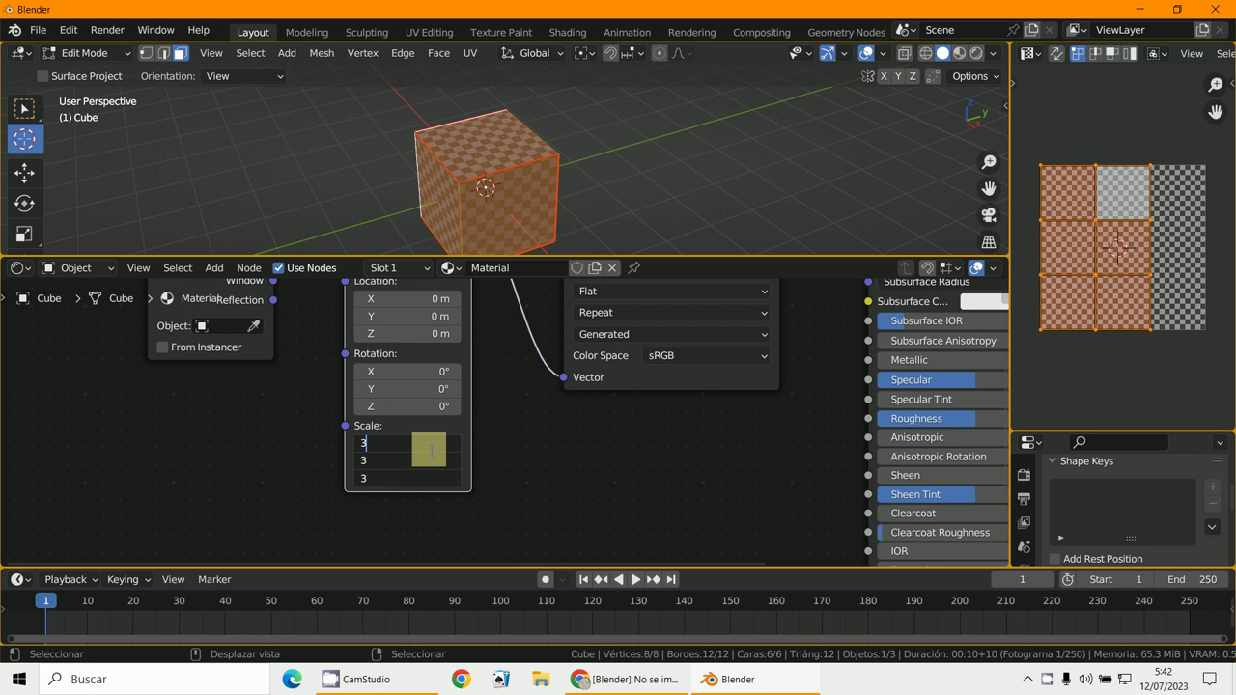
key(Return)
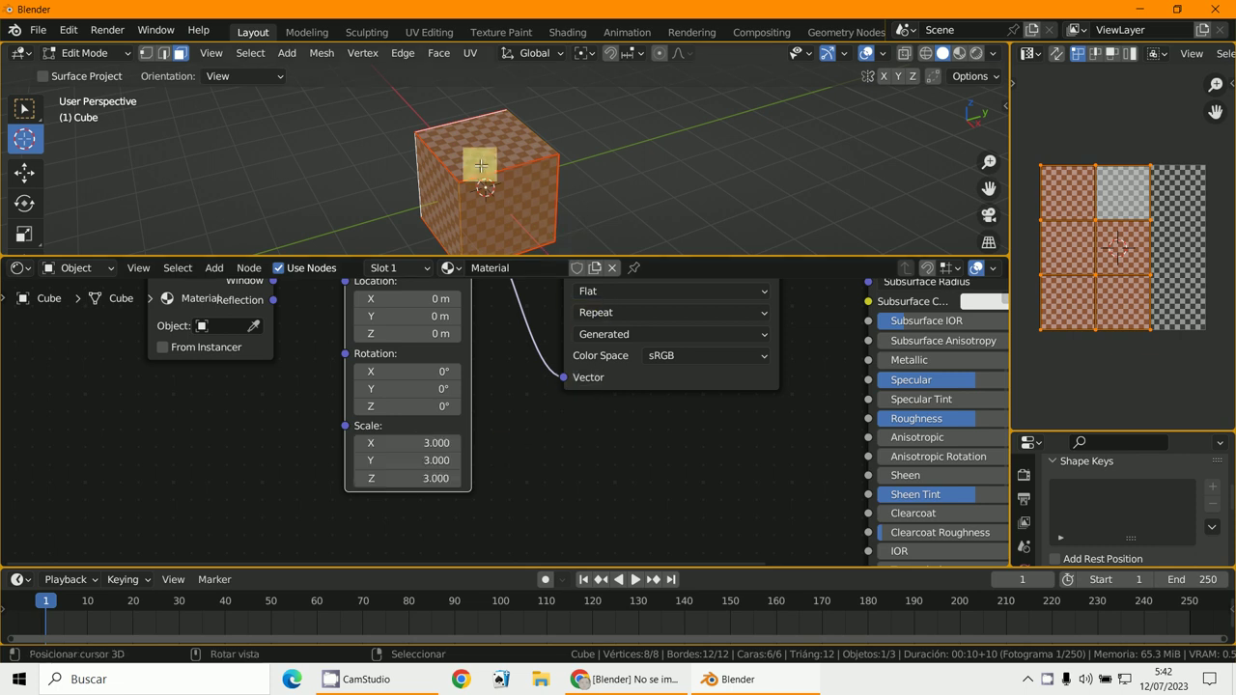
click(86, 55)
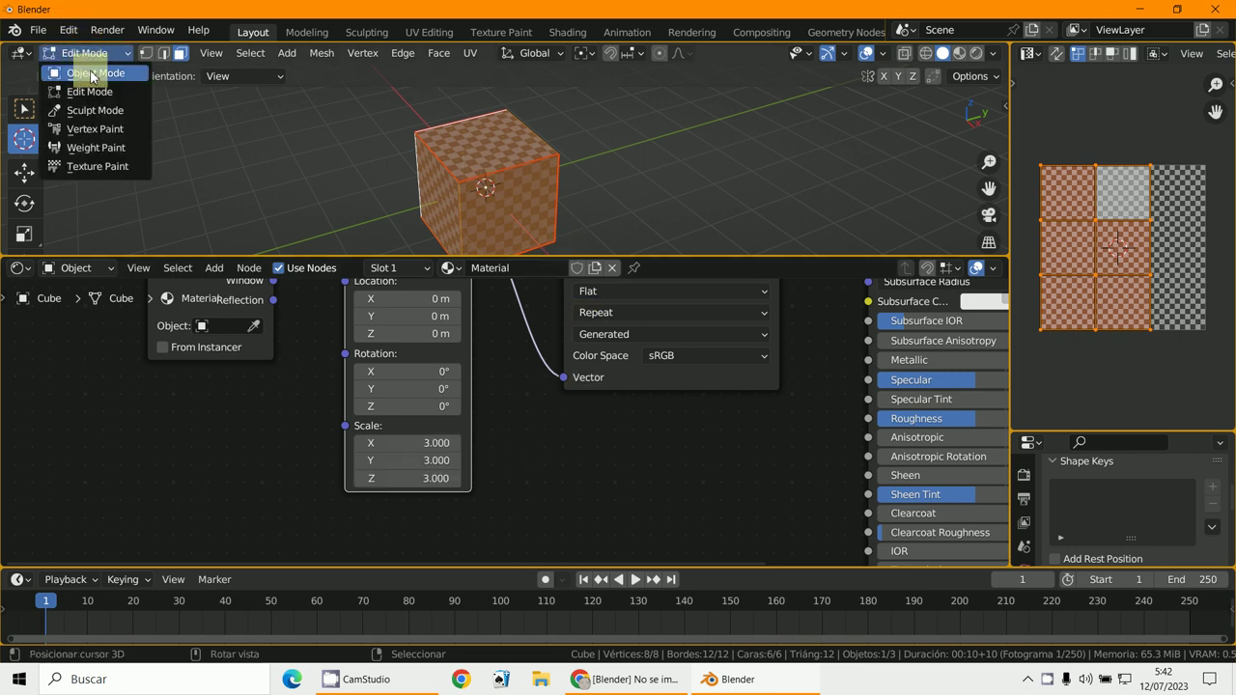
click(102, 111)
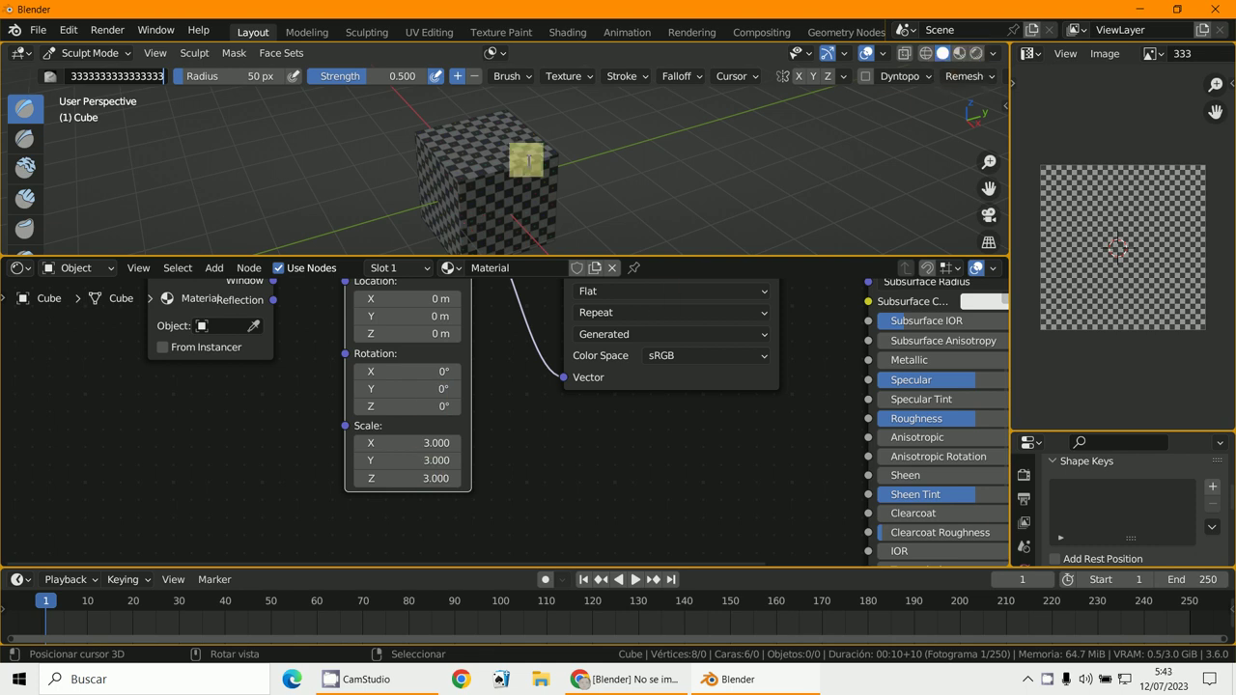
key(Return)
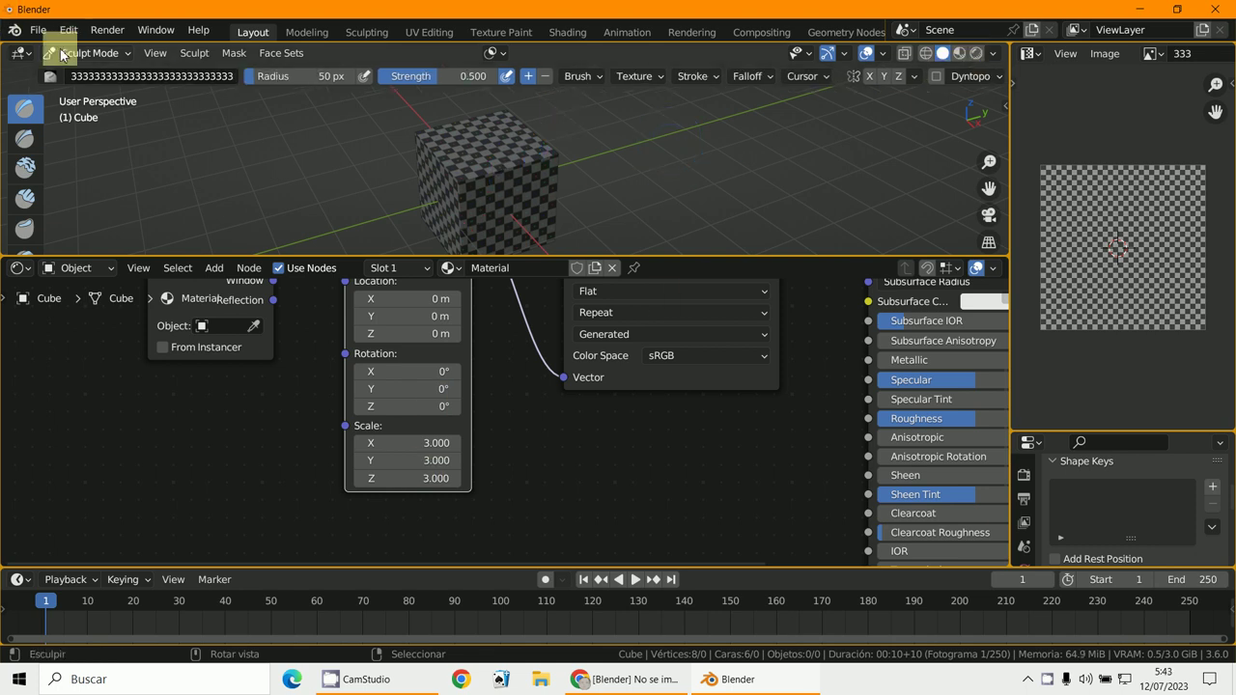
click(197, 87)
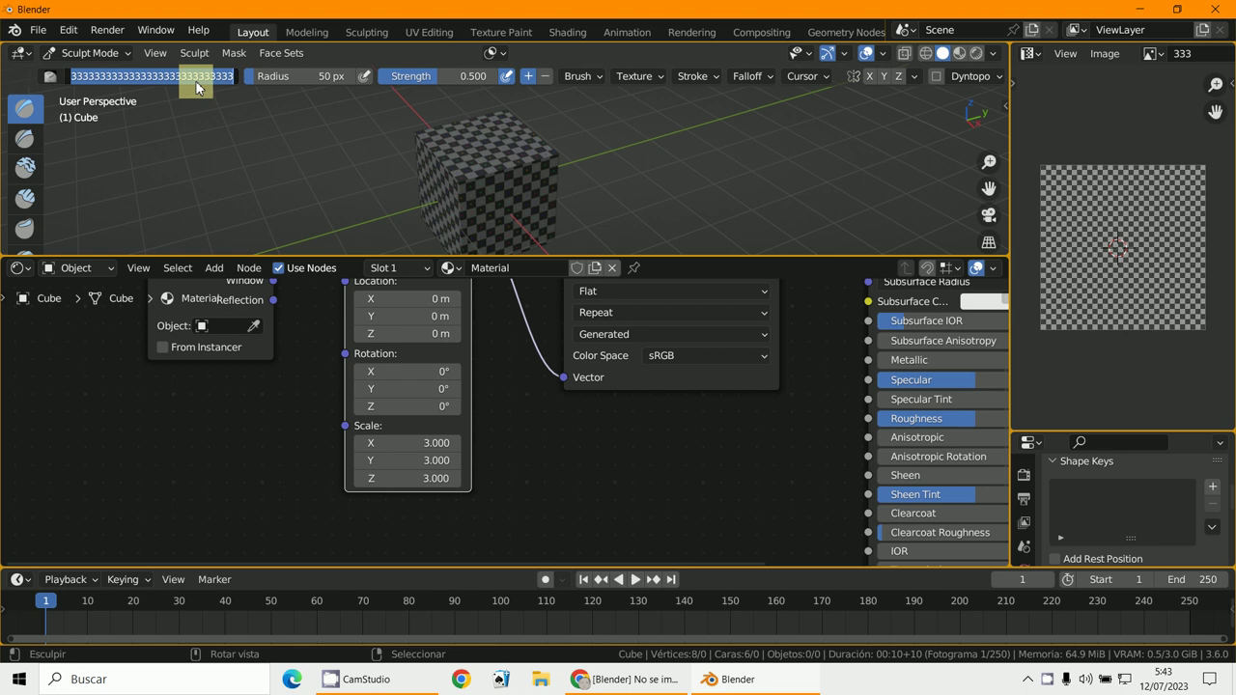
text(Brush)
key(Return)
- Switch the cube to Object Mode and view its texture up close in Rendered viewport shading
click(62, 52)
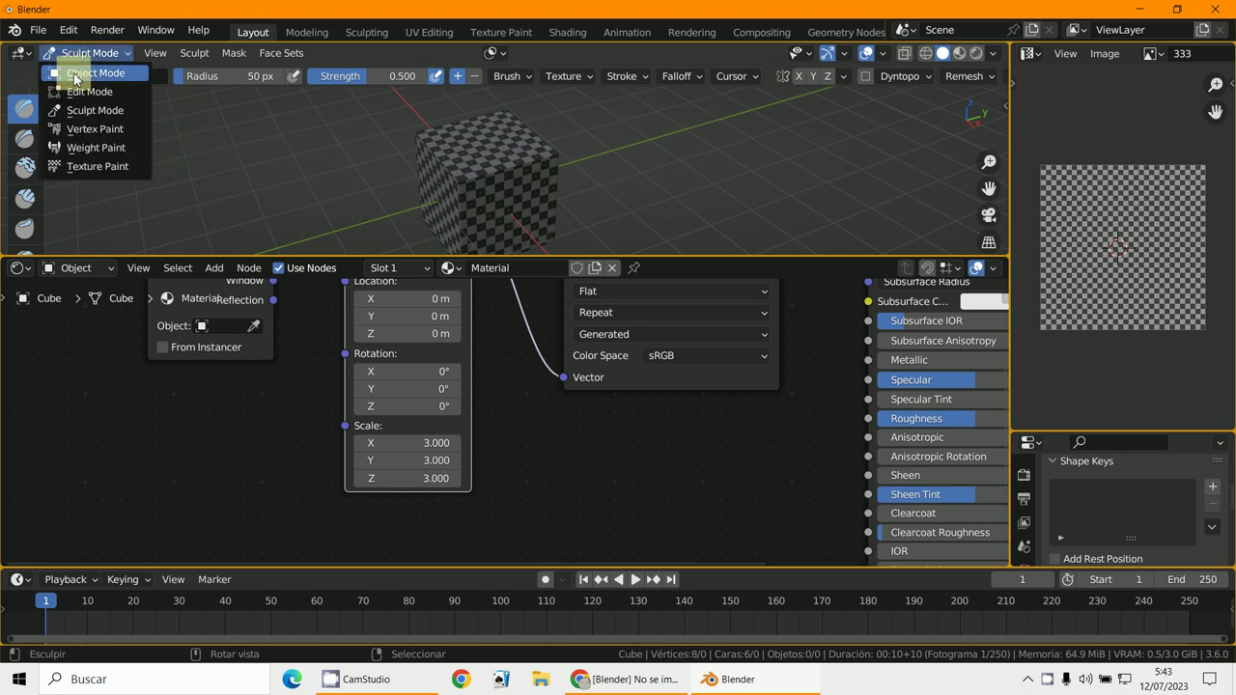
click(69, 70)
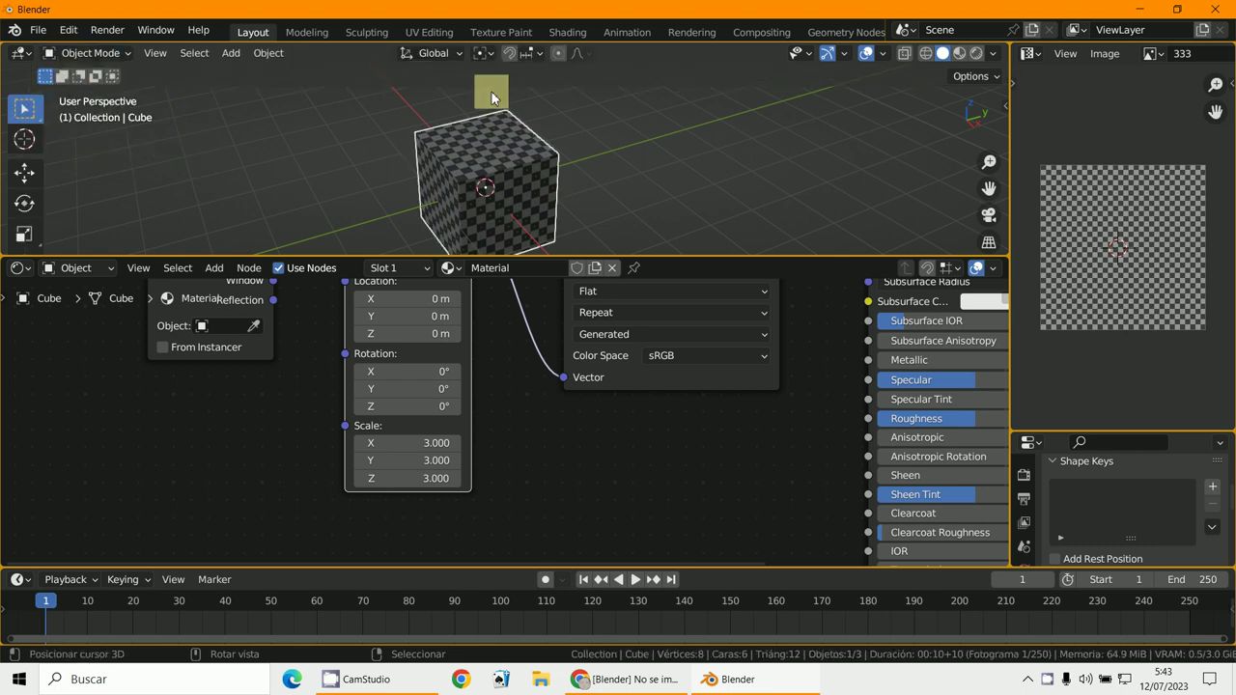
click(975, 55)
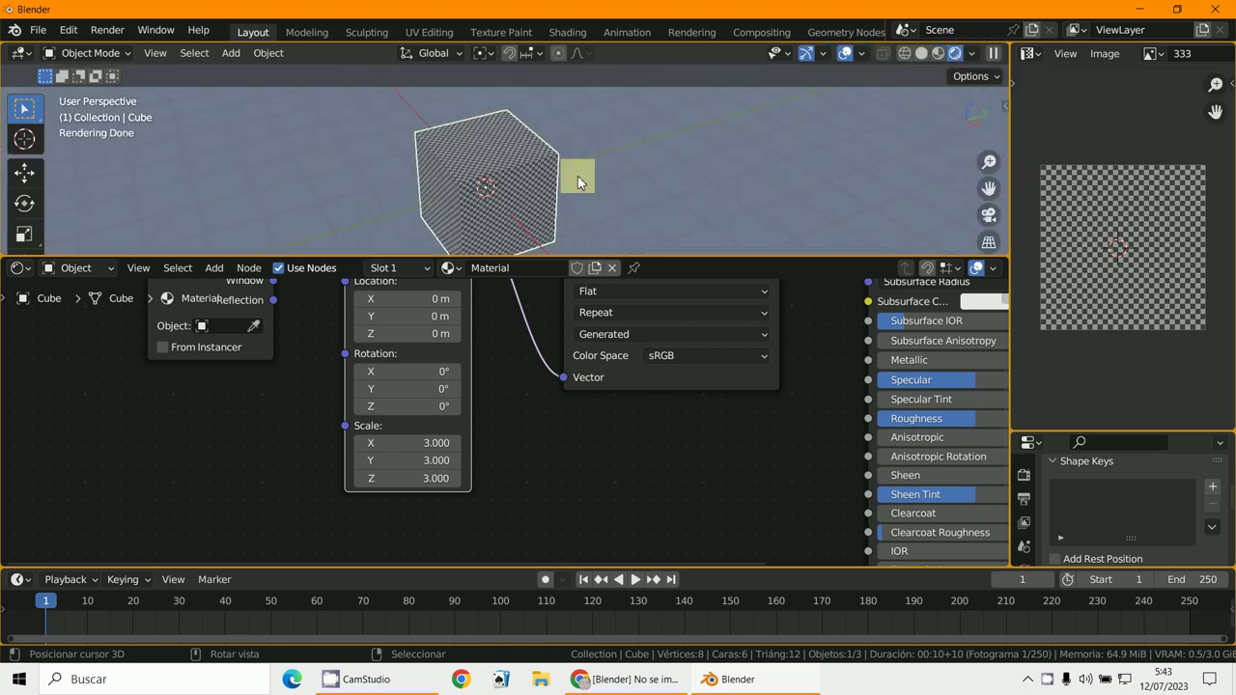
scroll(577, 176, up, 5)
middle_drag(582, 172, 565, 138)
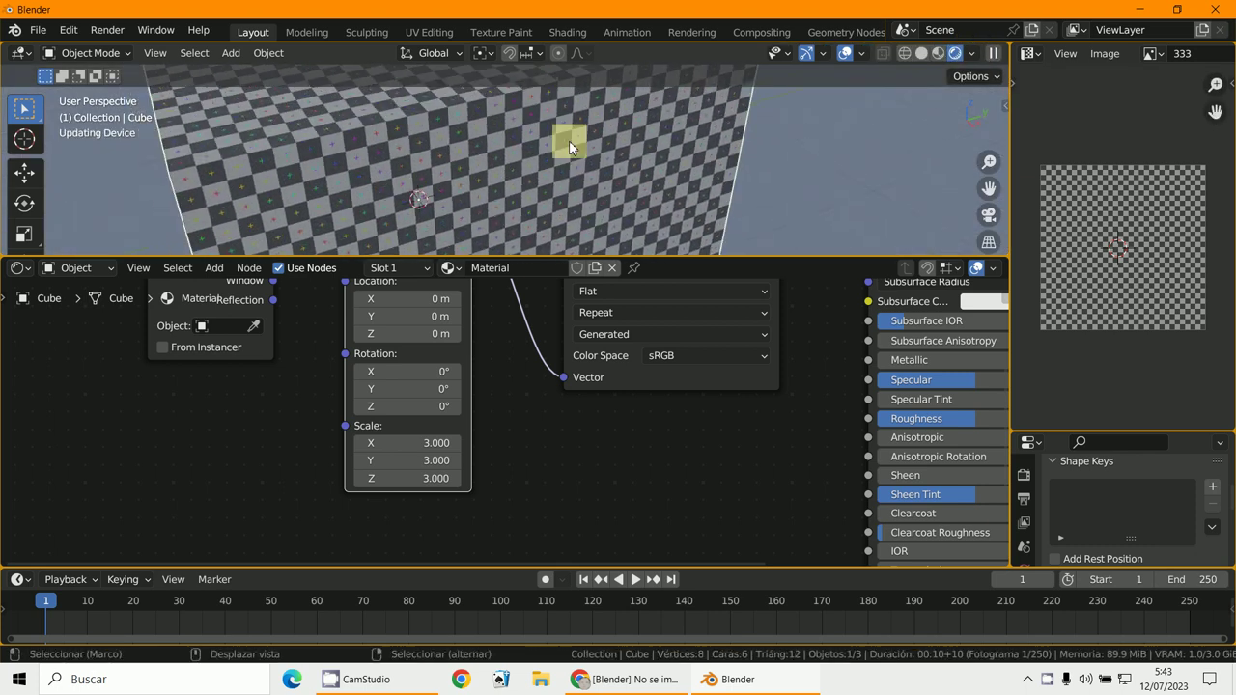
- Set the Mapping node's X, Y and Z scale to 1
drag(428, 442, 428, 478)
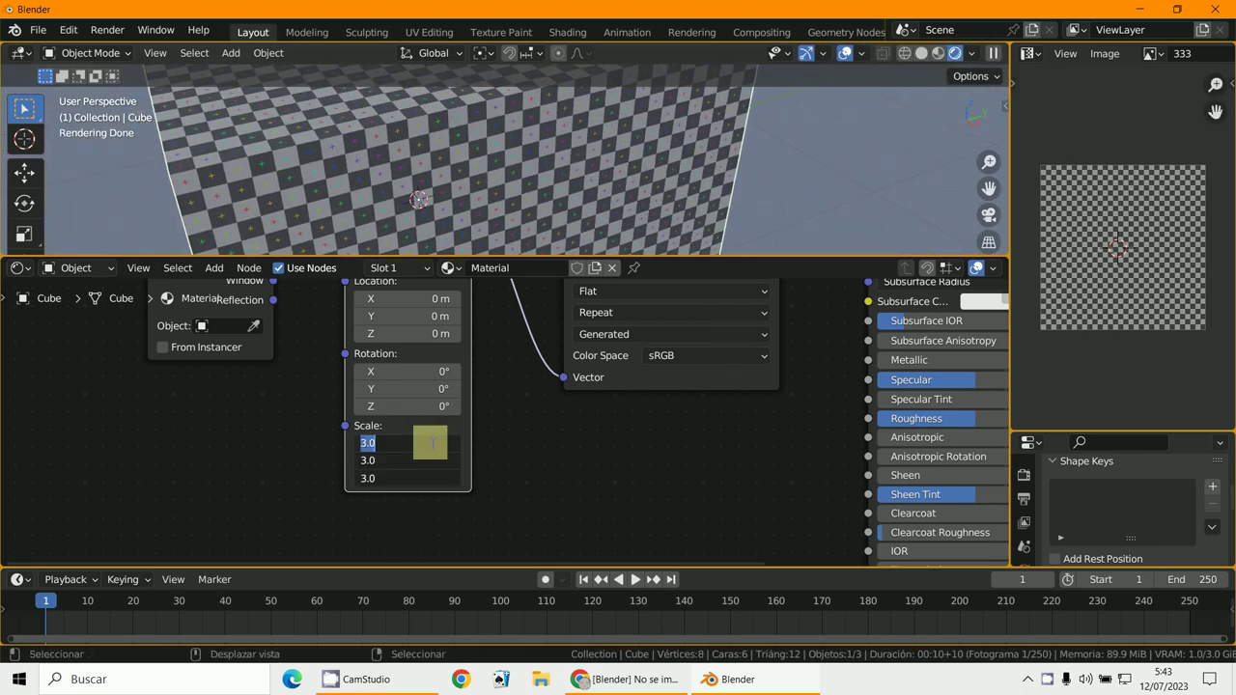
text(1)
key(Return)
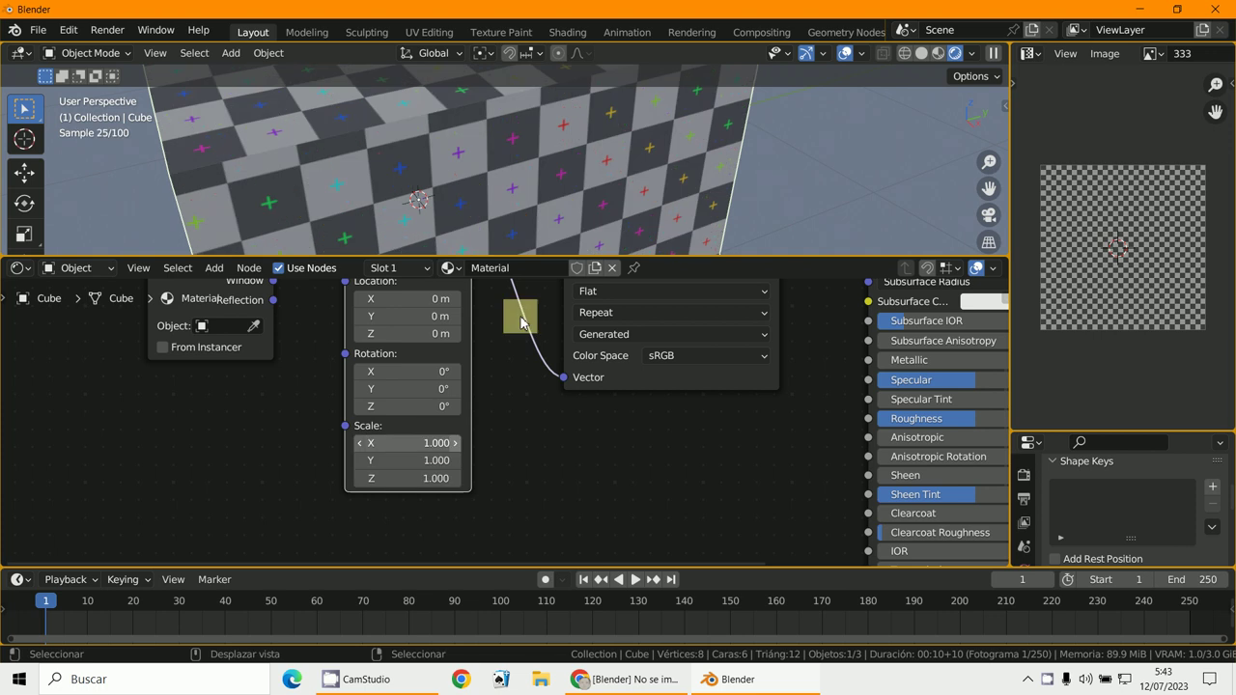
- Enlarge the 3D viewport downward and fit the material's node chain into the reduced Shader Editor
drag(529, 254, 519, 324)
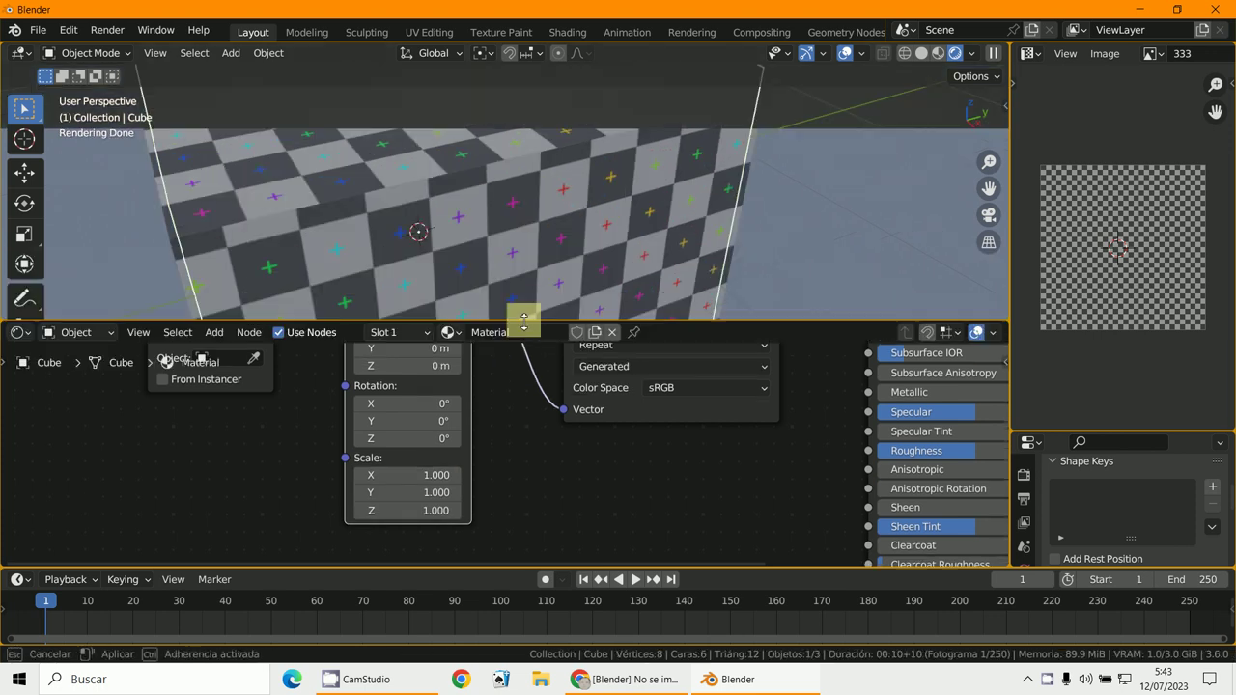
scroll(483, 474, down, 5)
scroll(364, 545, up, 1)
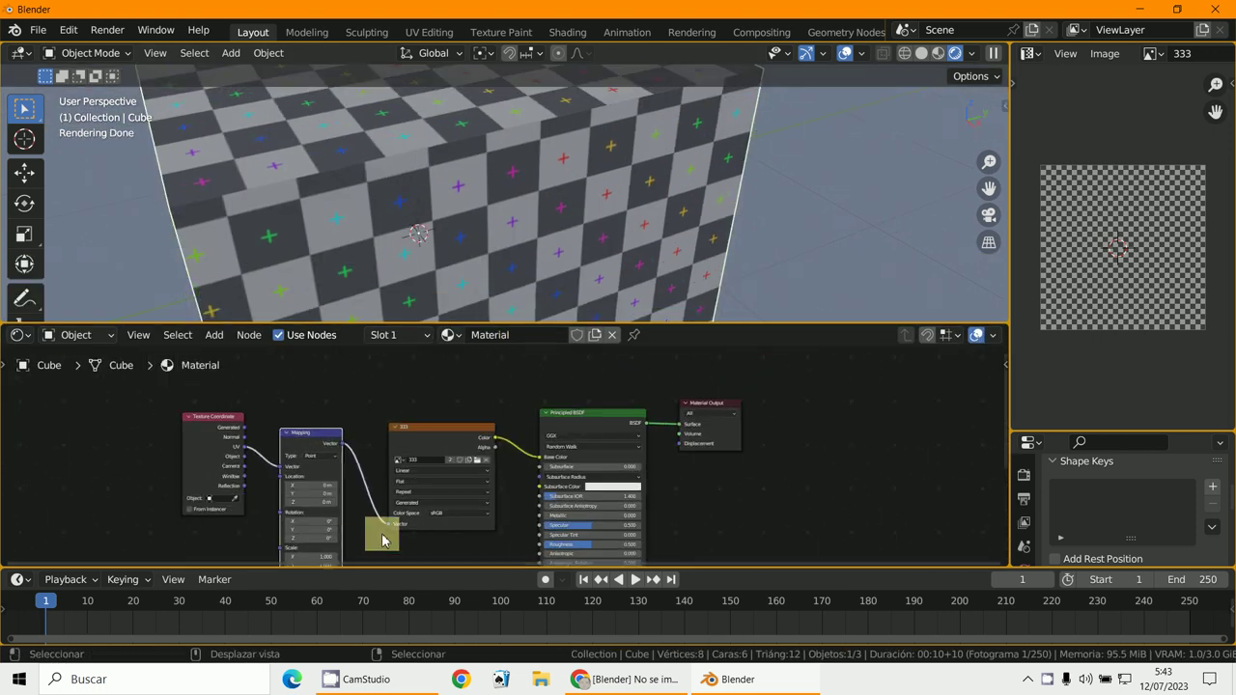
scroll(714, 568, down, 3)
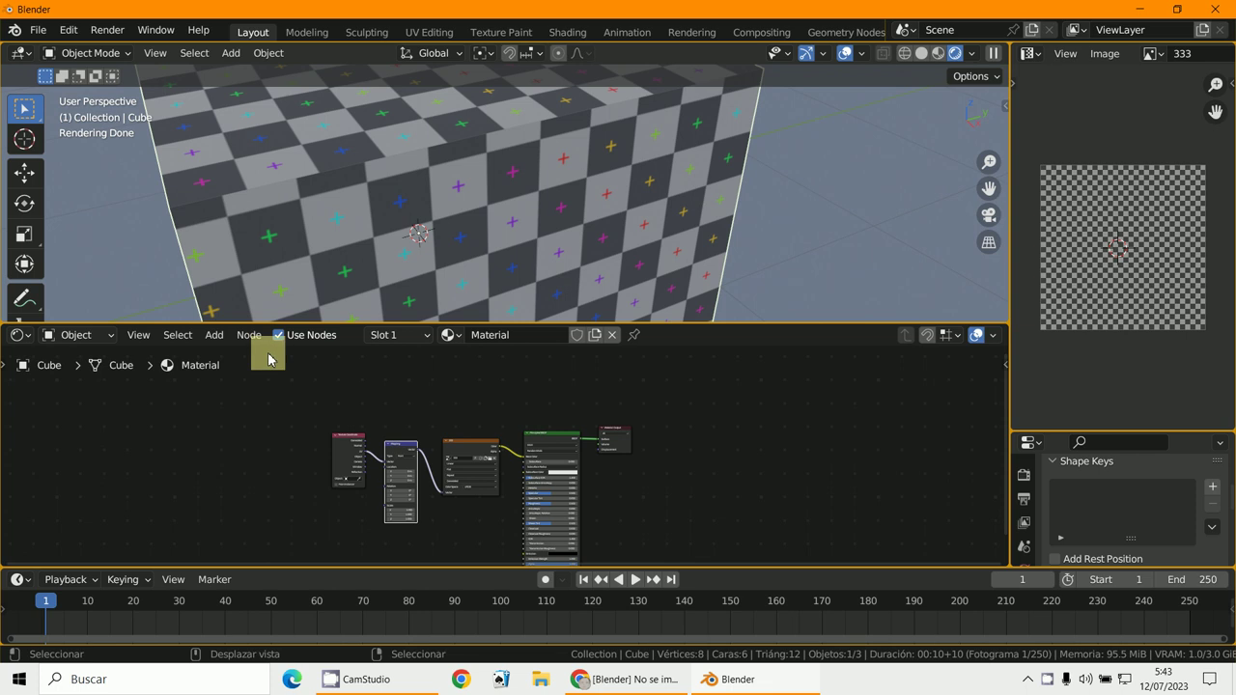
click(213, 334)
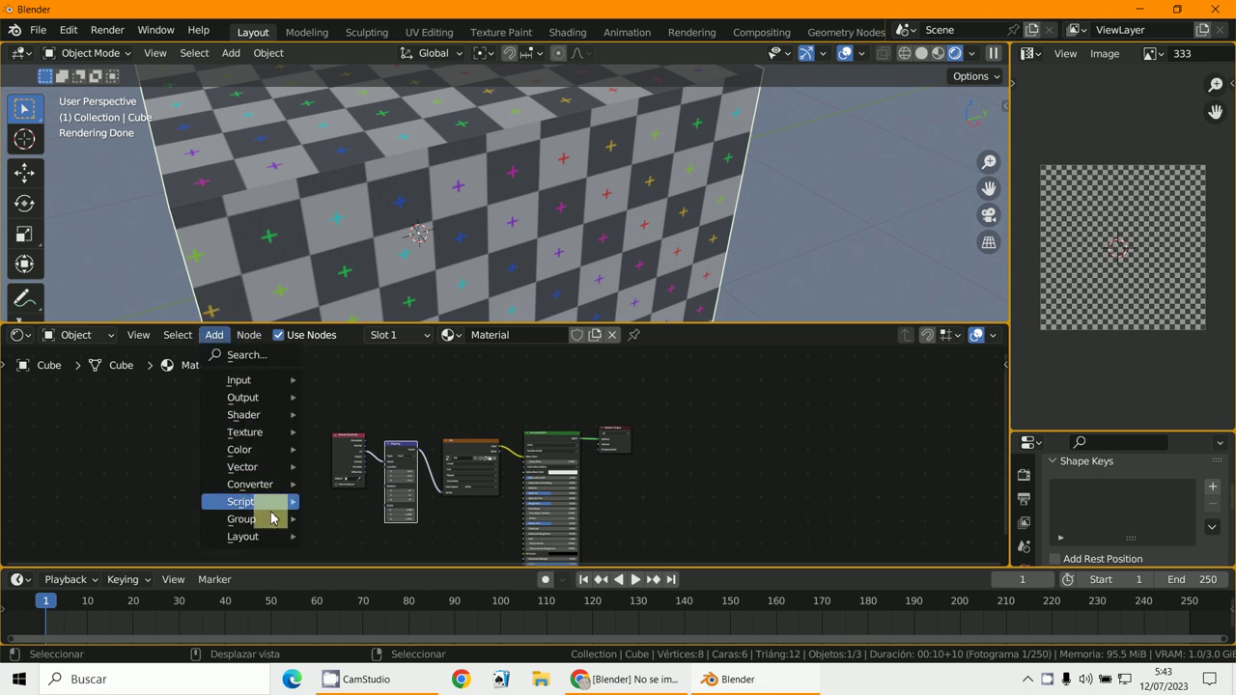
mouse_move(273, 487)
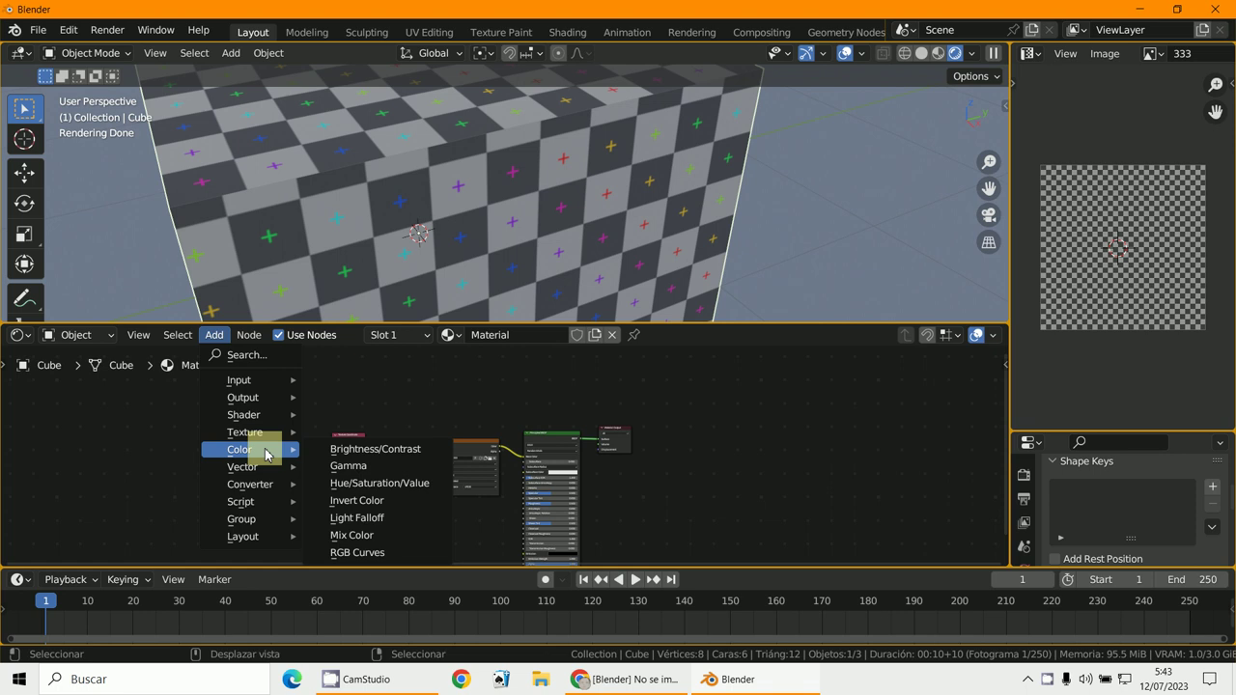
mouse_move(265, 415)
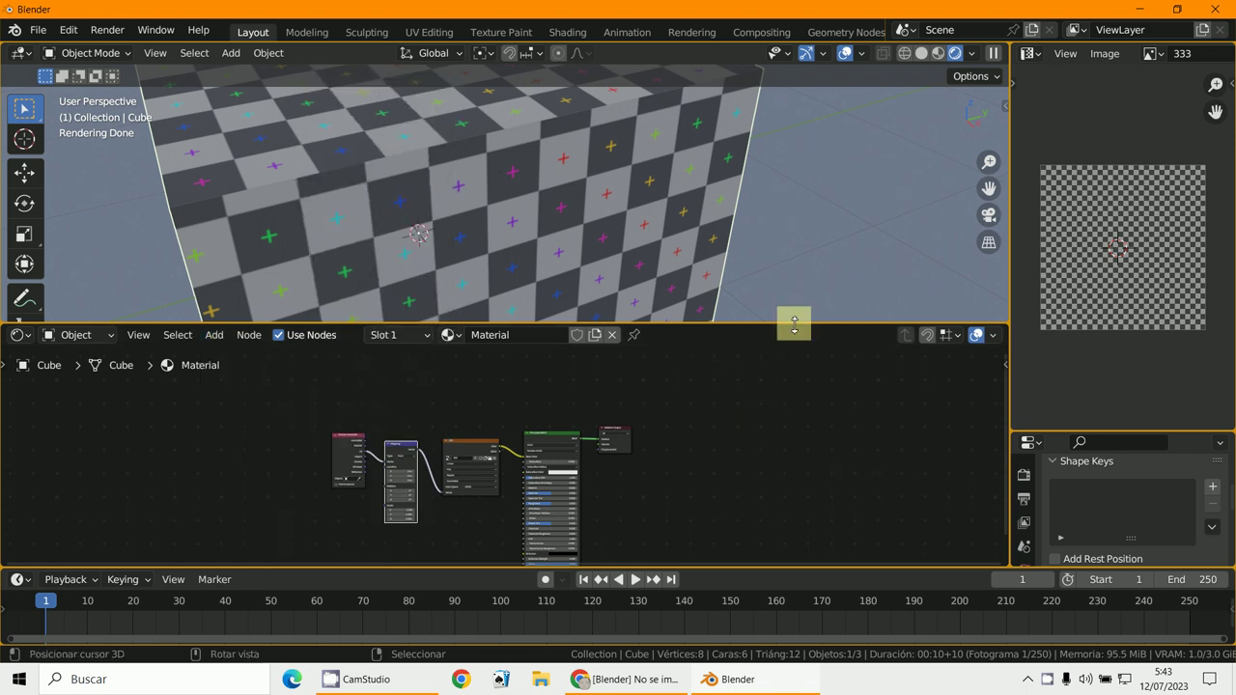
- Enlarge the 3D viewport downward, widen and heighten the Properties editor, and show the World properties there
drag(794, 326, 781, 427)
scroll(780, 407, down, 5)
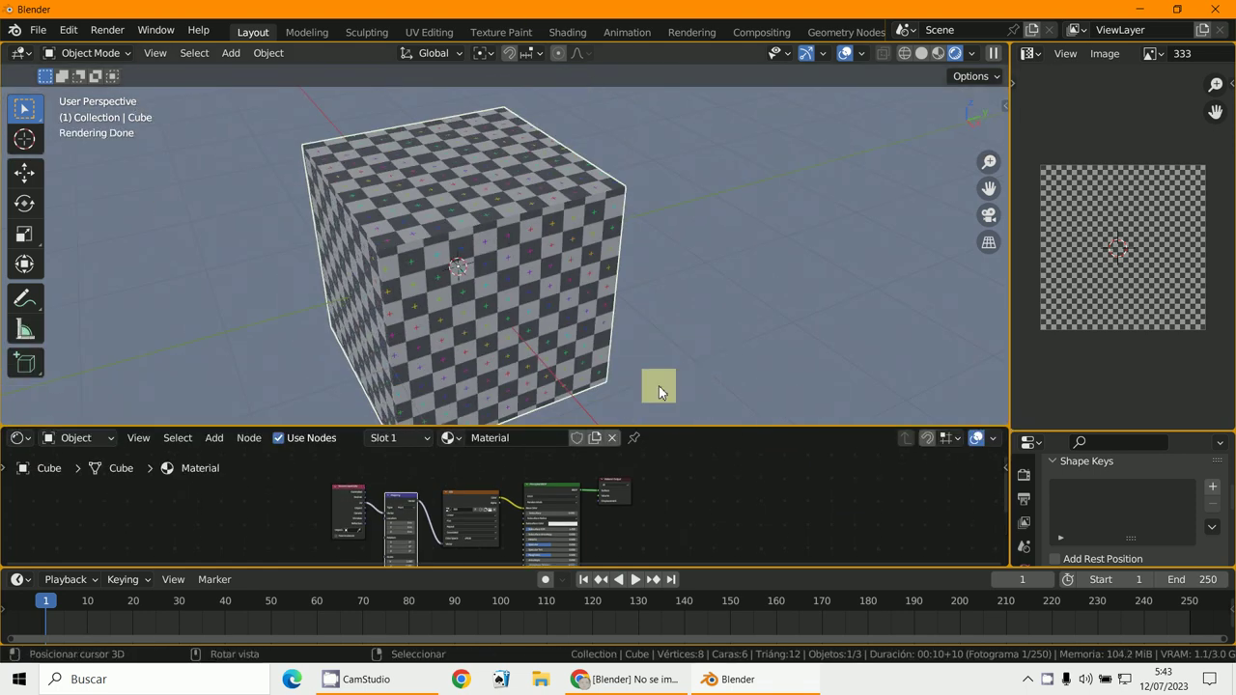
drag(1011, 339, 734, 343)
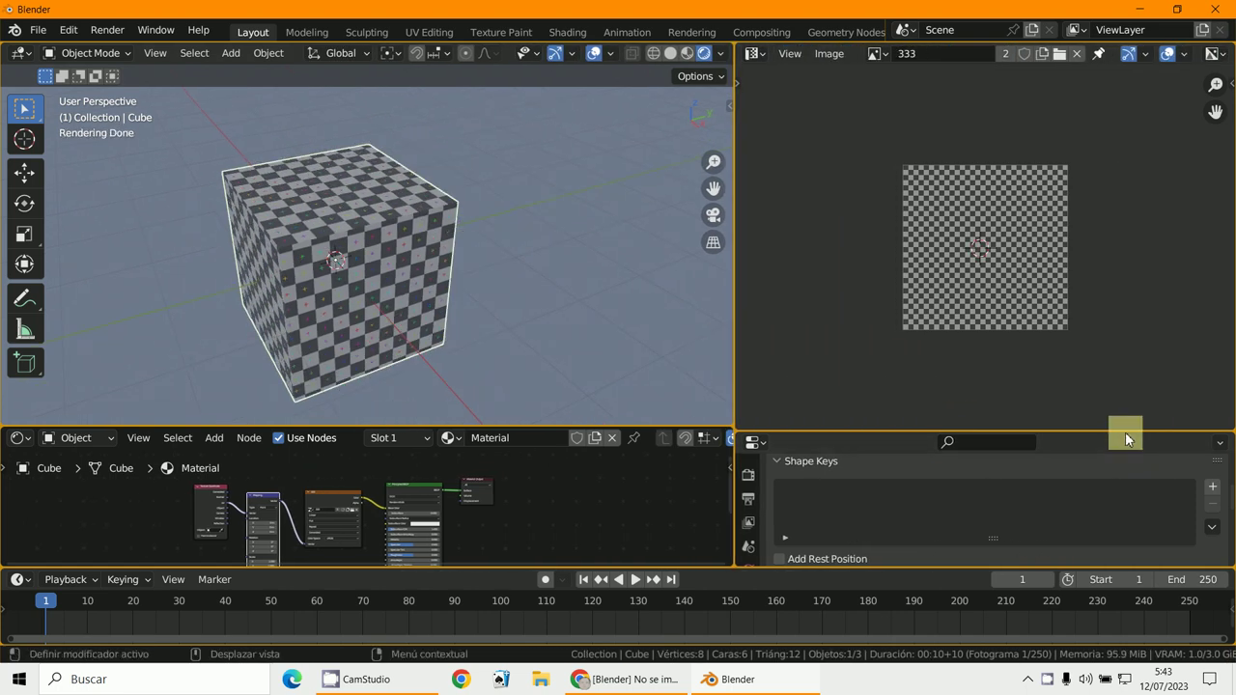
drag(1125, 433, 1125, 226)
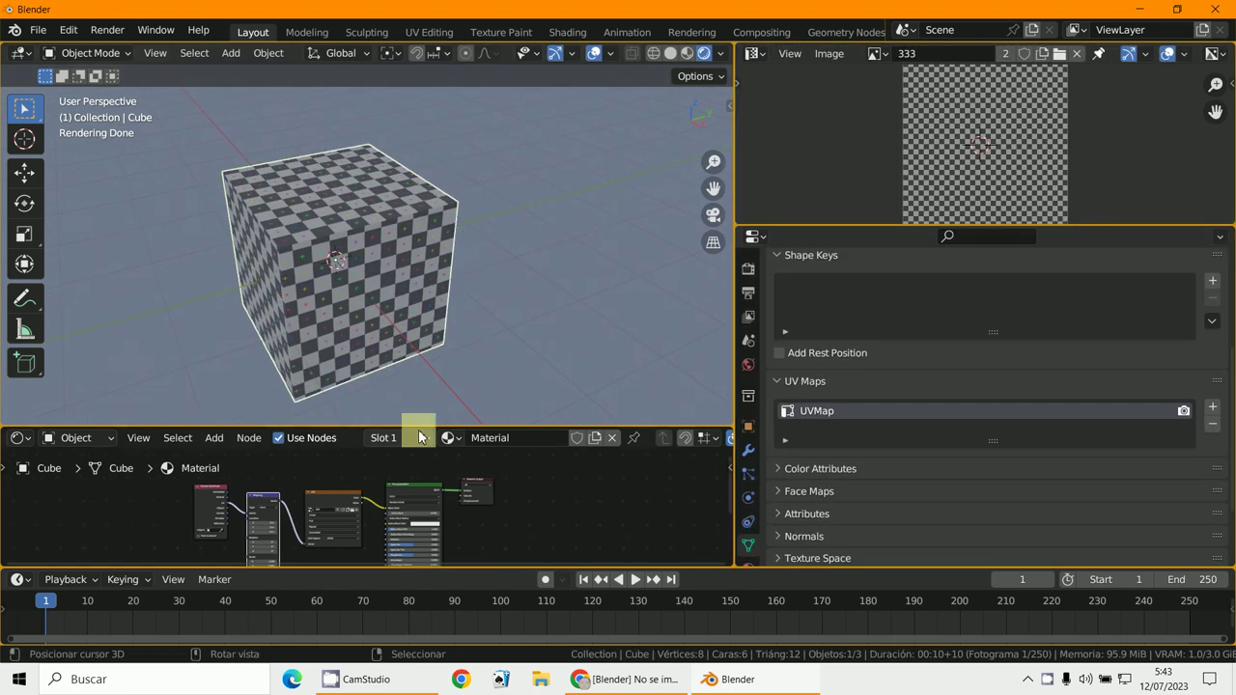
click(749, 366)
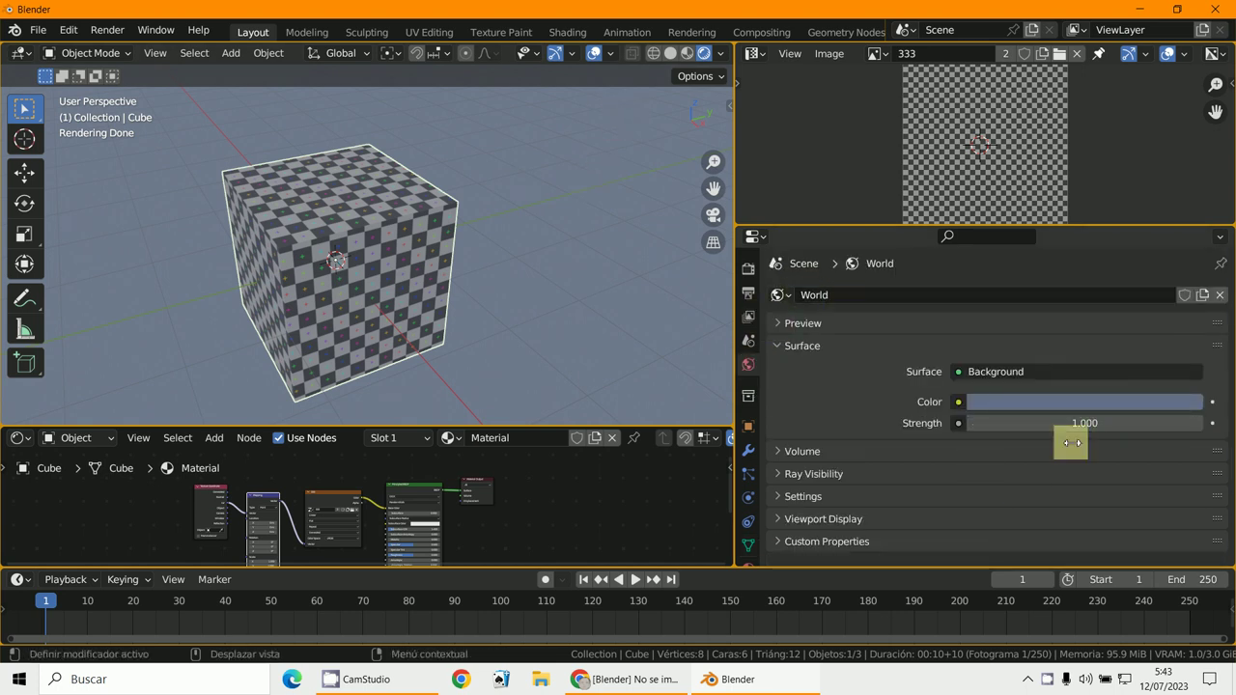
- Darken the World background color to black
click(1075, 401)
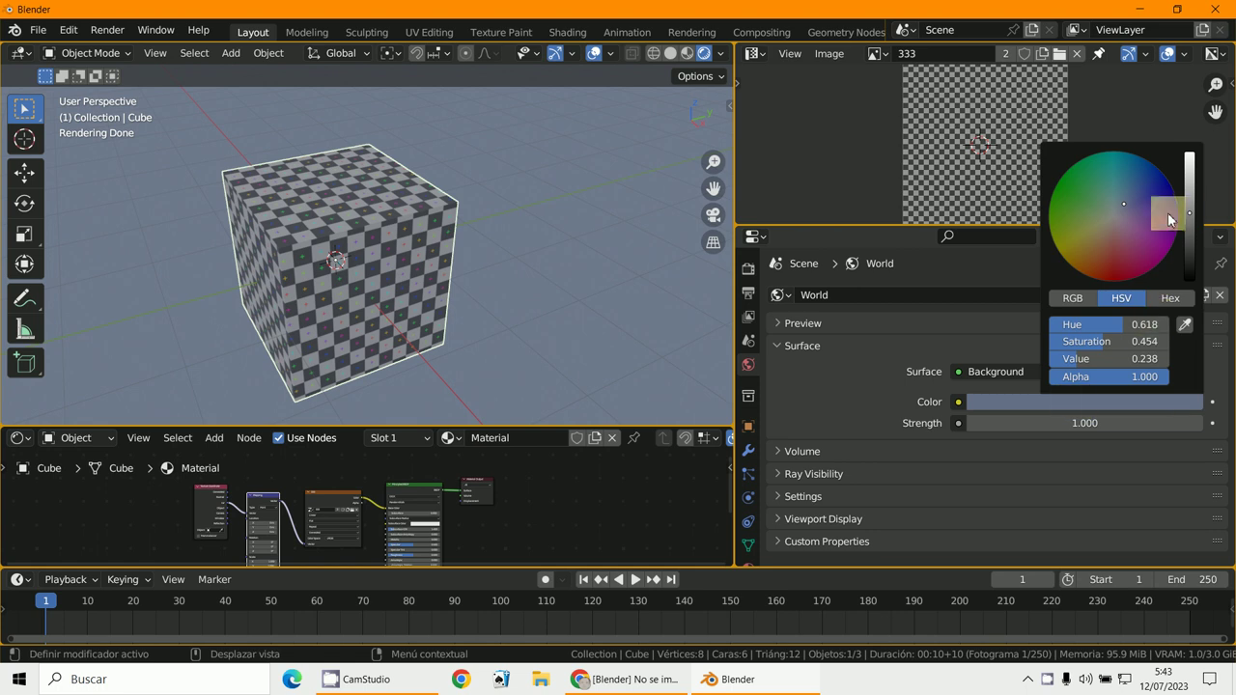
drag(1174, 214, 582, 294)
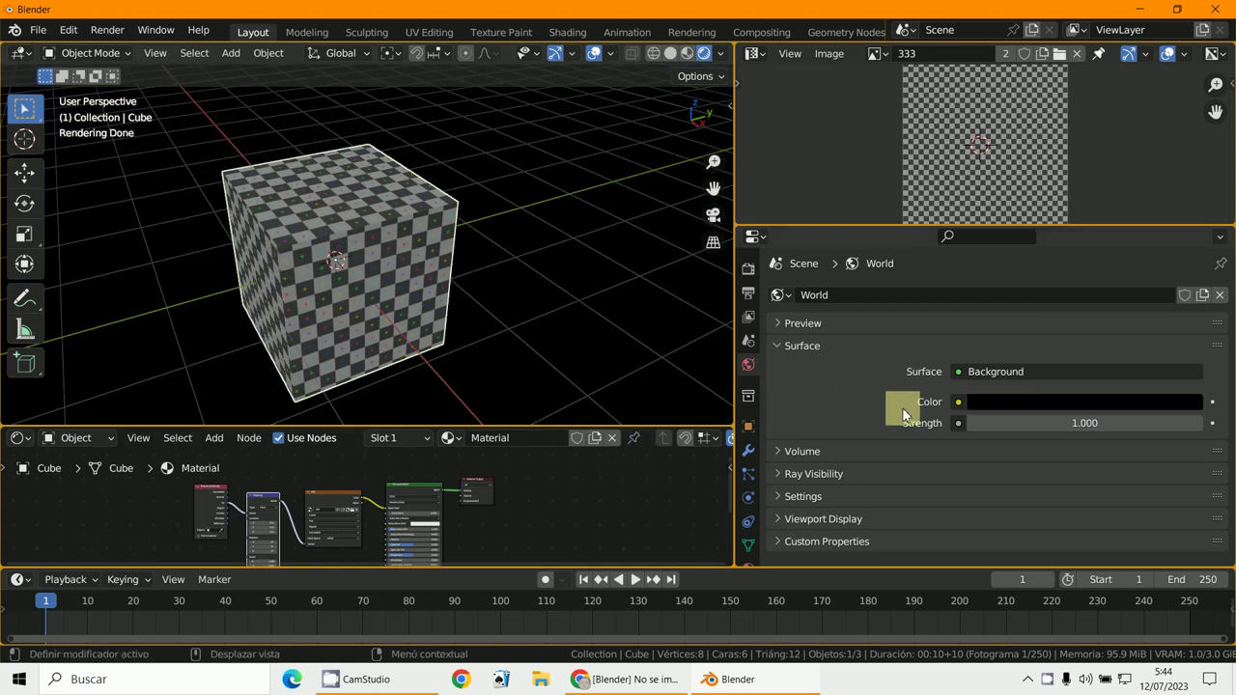
- Assign an Environment Texture to the World color, load free_002.hdr from the HDR_Esfericas folder, and view the lit cube up close
click(958, 403)
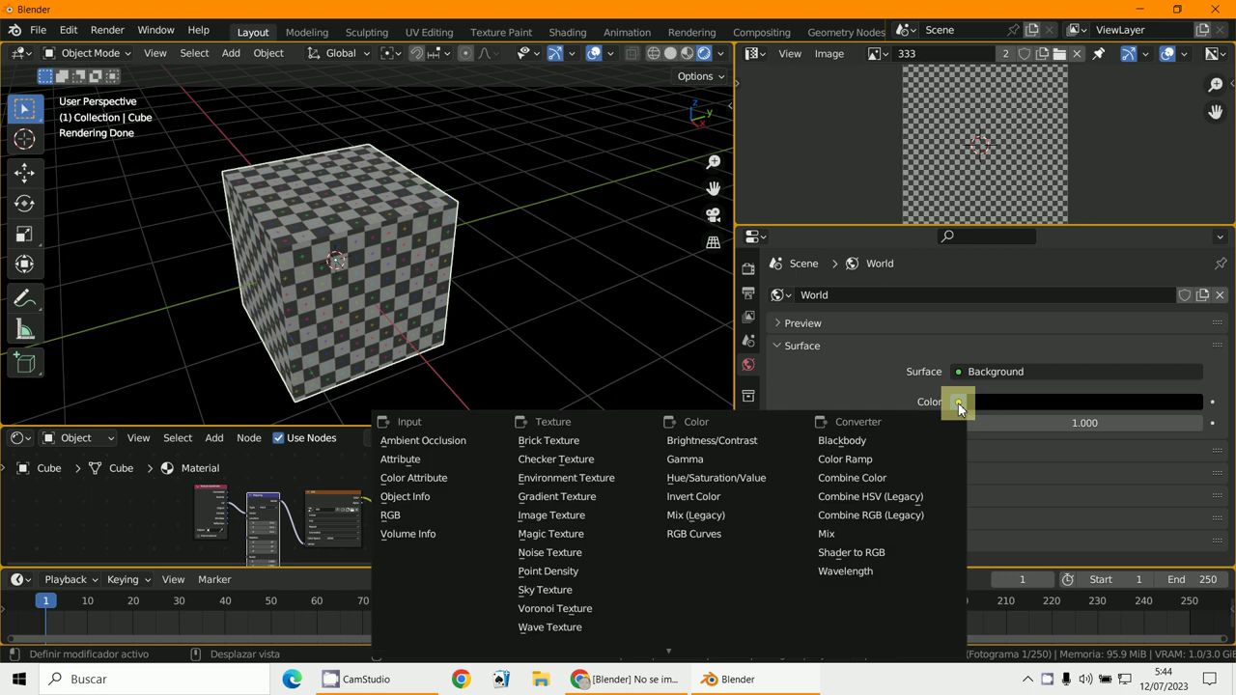
click(591, 484)
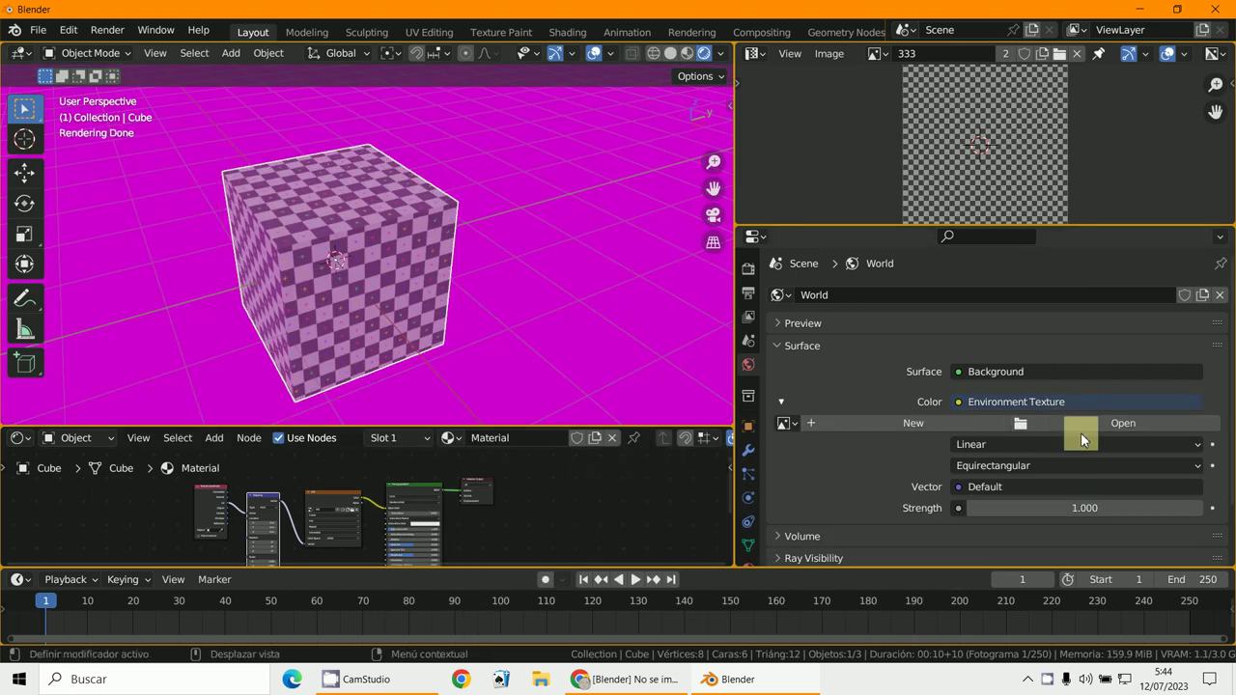
click(1094, 433)
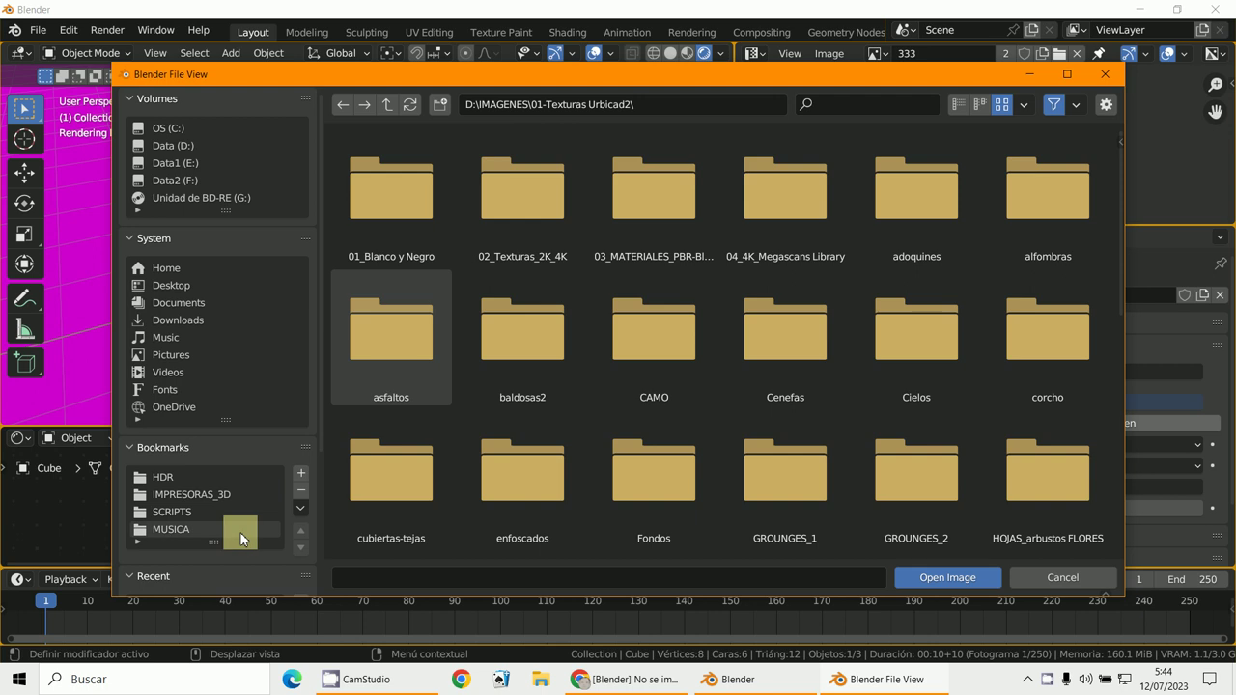
click(159, 476)
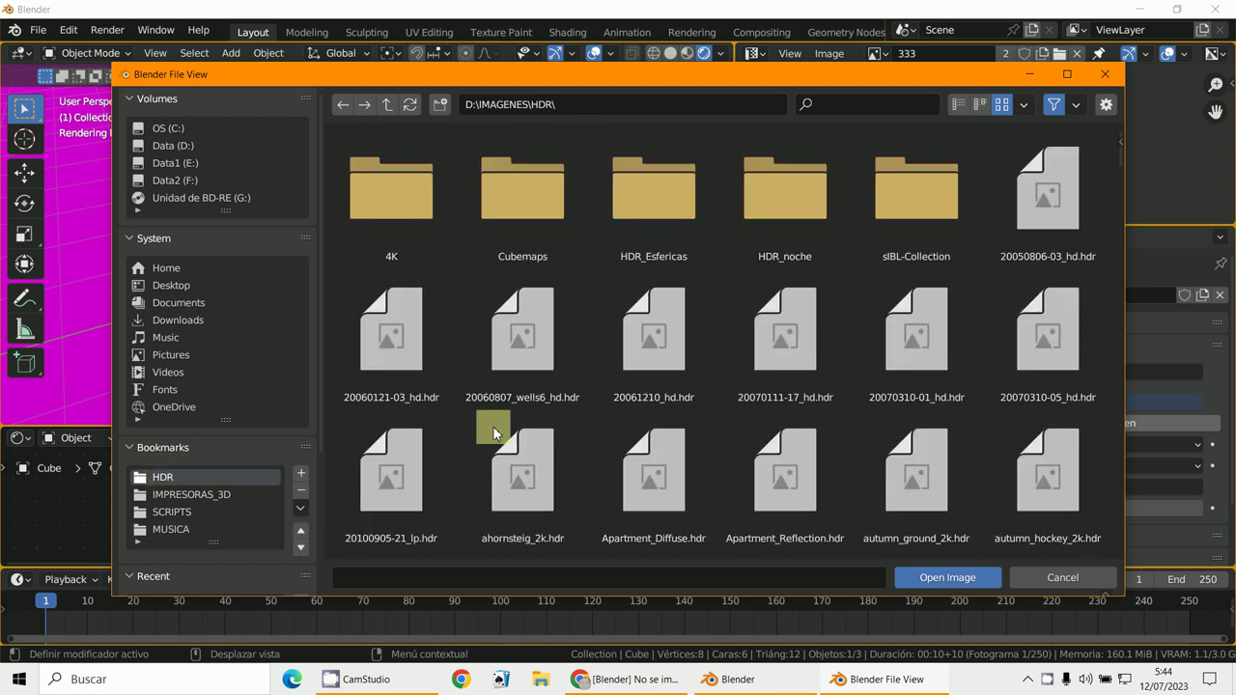
double_click(652, 193)
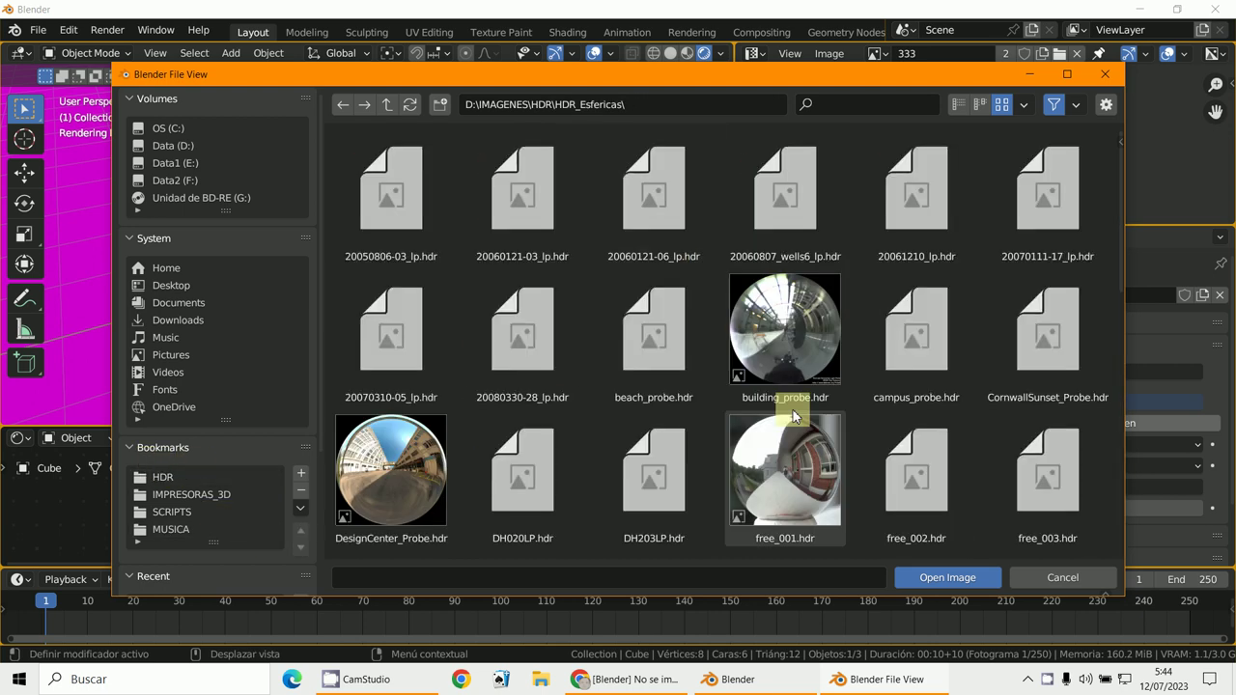
scroll(792, 415, down, 2)
double_click(934, 343)
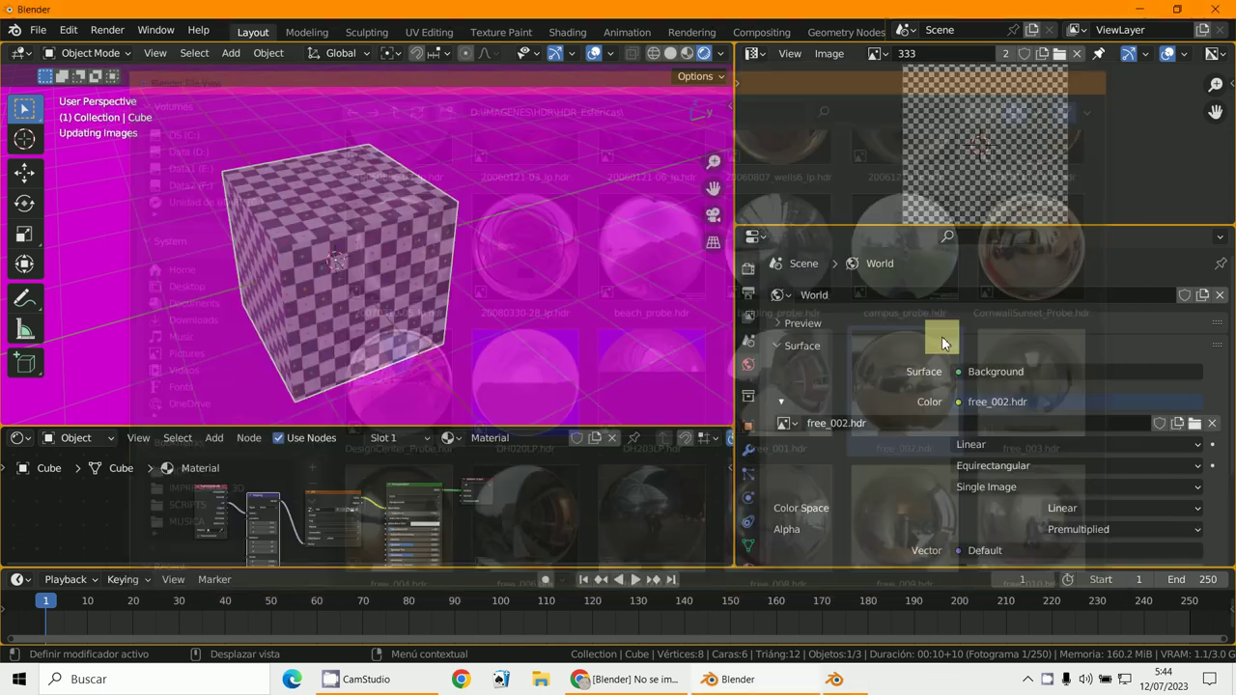
scroll(362, 195, up, 5)
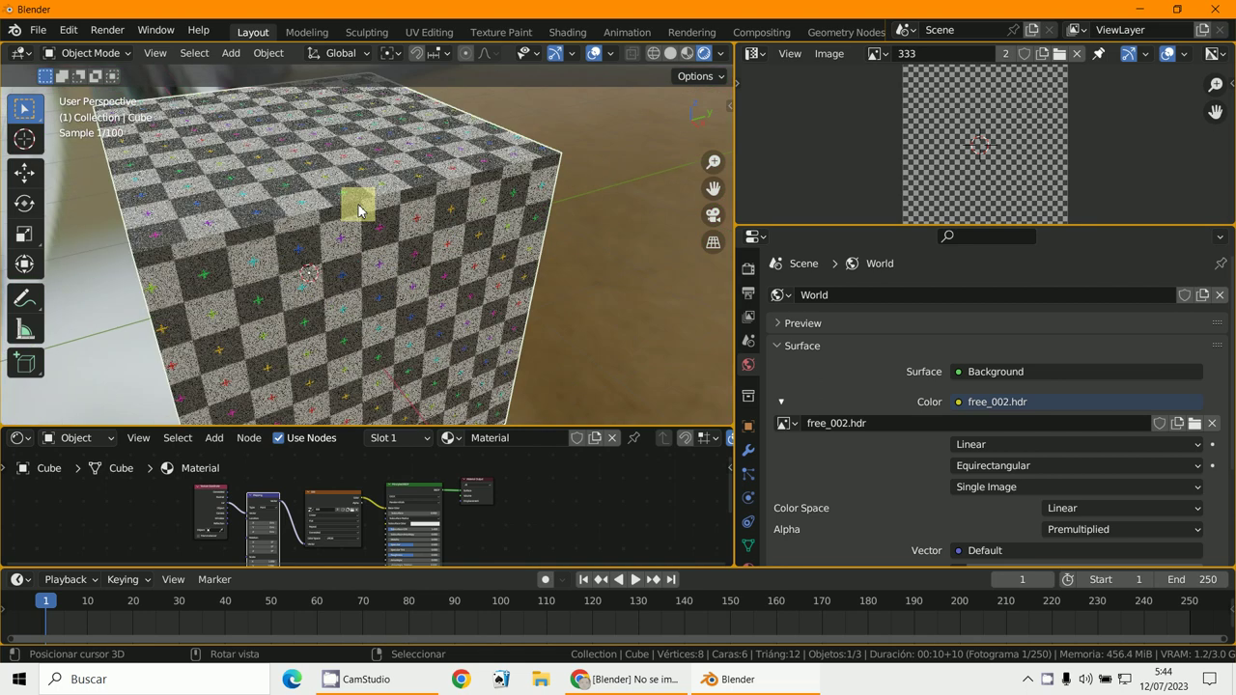
middle_drag(387, 269, 356, 276)
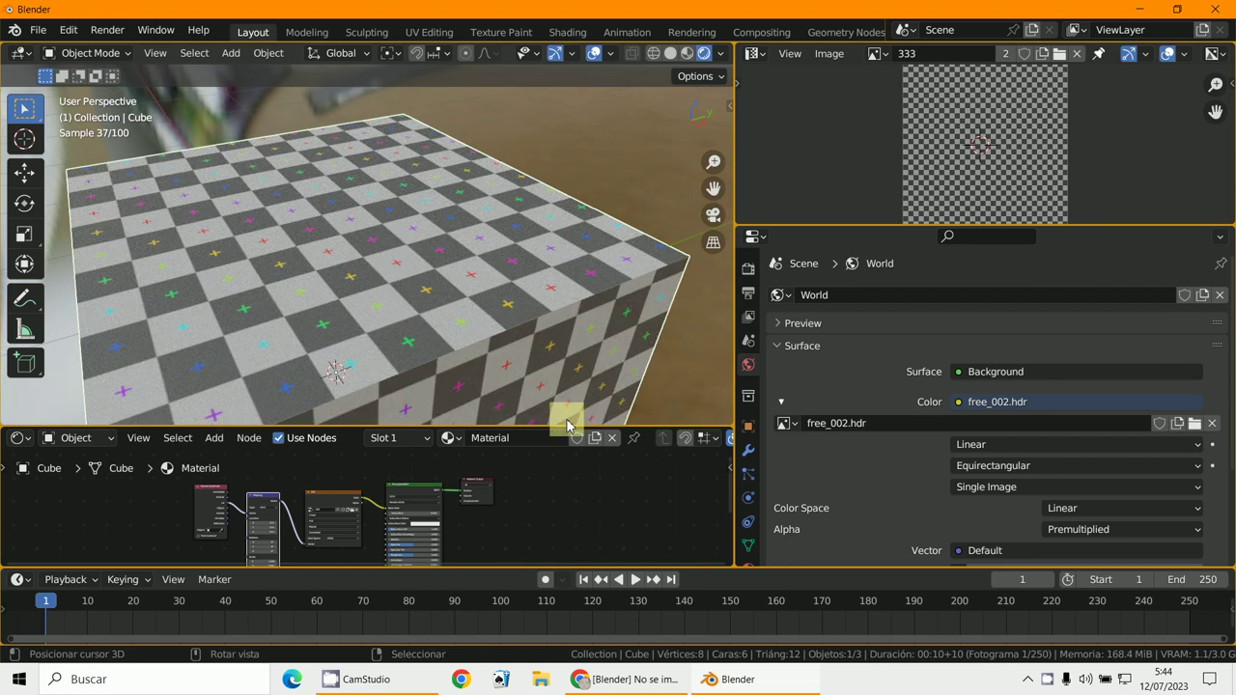
- Enlarge the Shader Editor and set the Principled BSDF's Roughness to 0
drag(546, 427, 569, 226)
scroll(591, 406, up, 3)
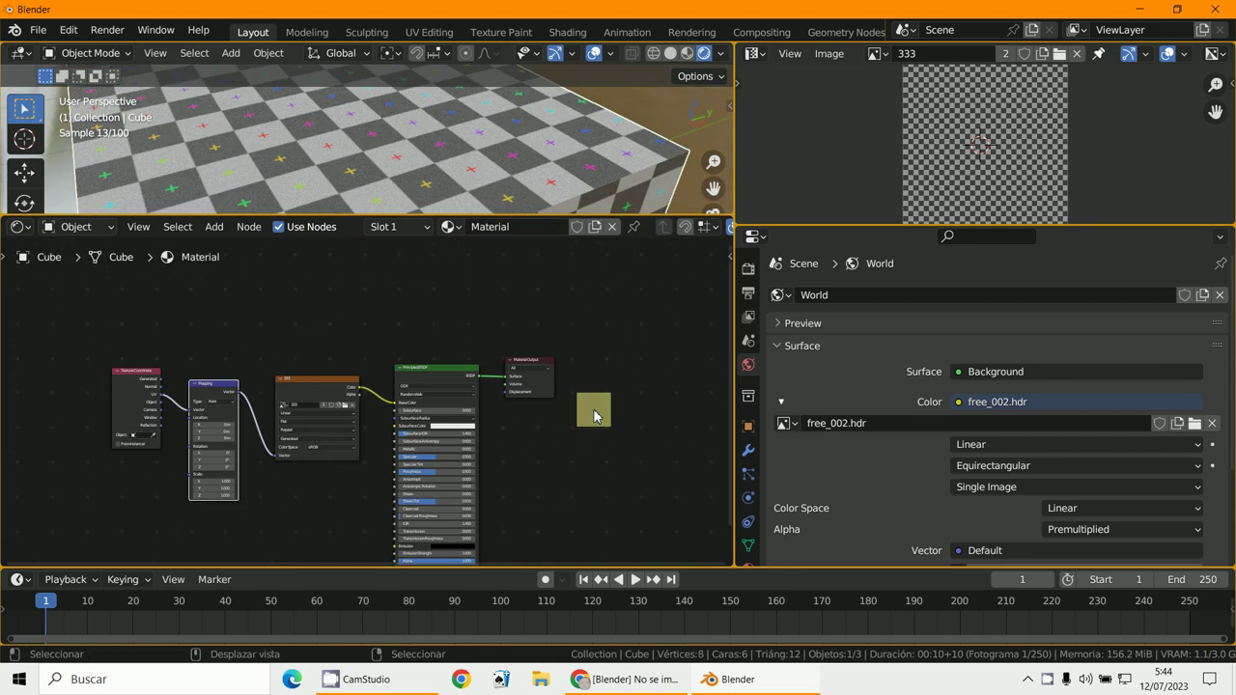
scroll(571, 376, up, 5)
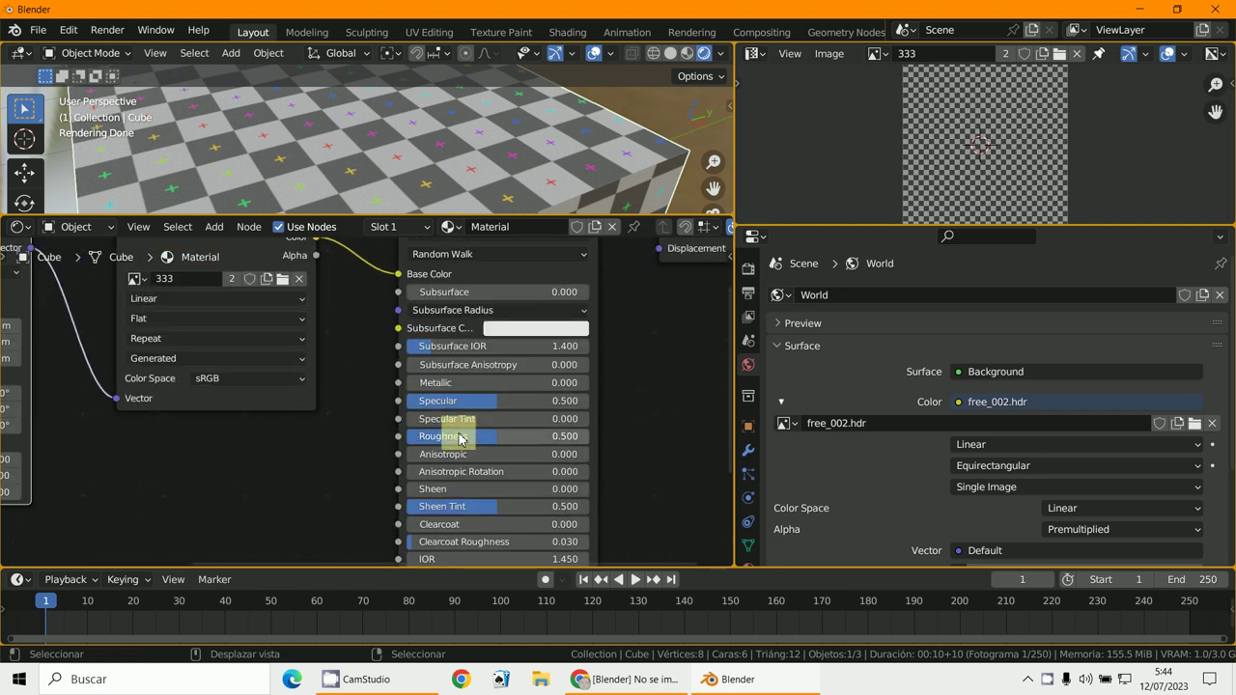
drag(485, 440, 474, 270)
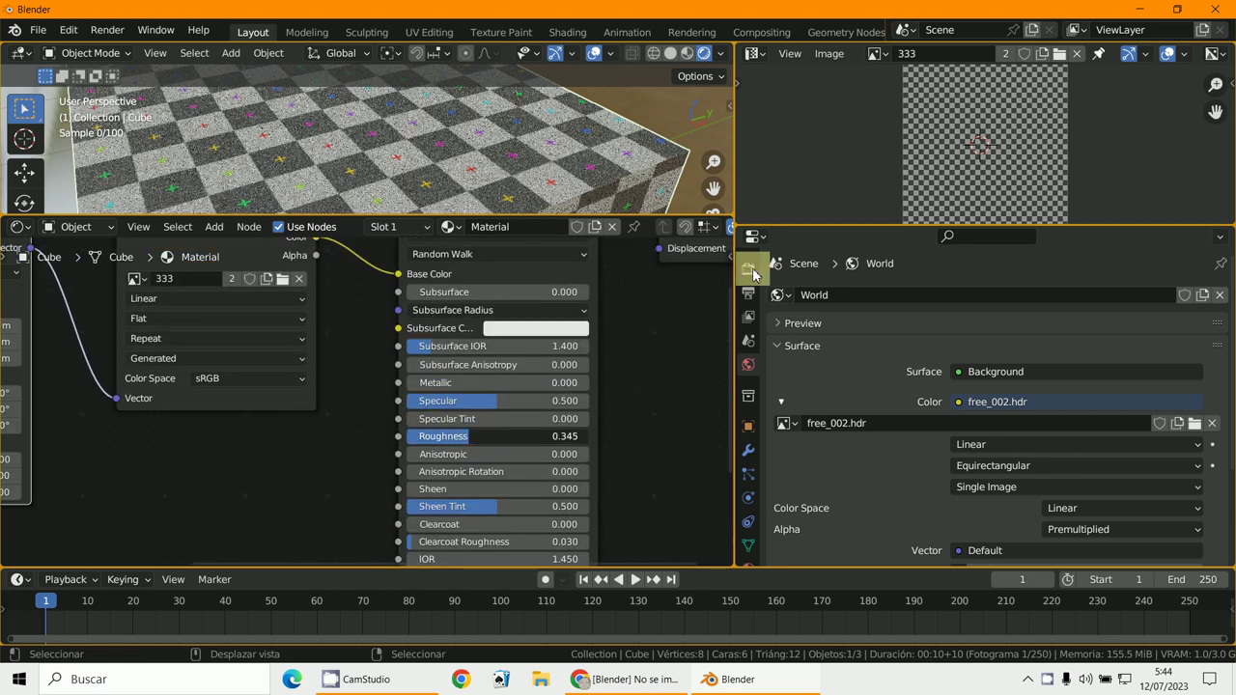
drag(502, 436, 409, 364)
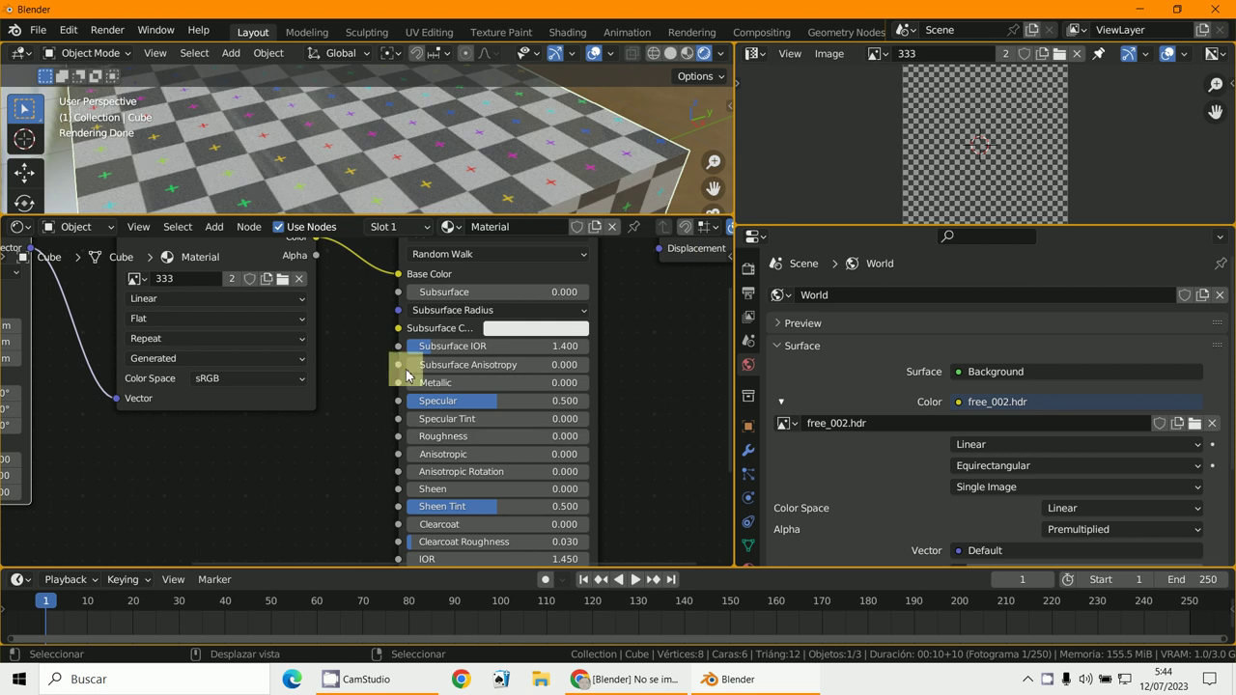
- Set the Principled BSDF's Specular to 0 and Metallic to about 0.578, and inspect the cube's surface from another angle
middle_drag(491, 436, 484, 492)
click(482, 458)
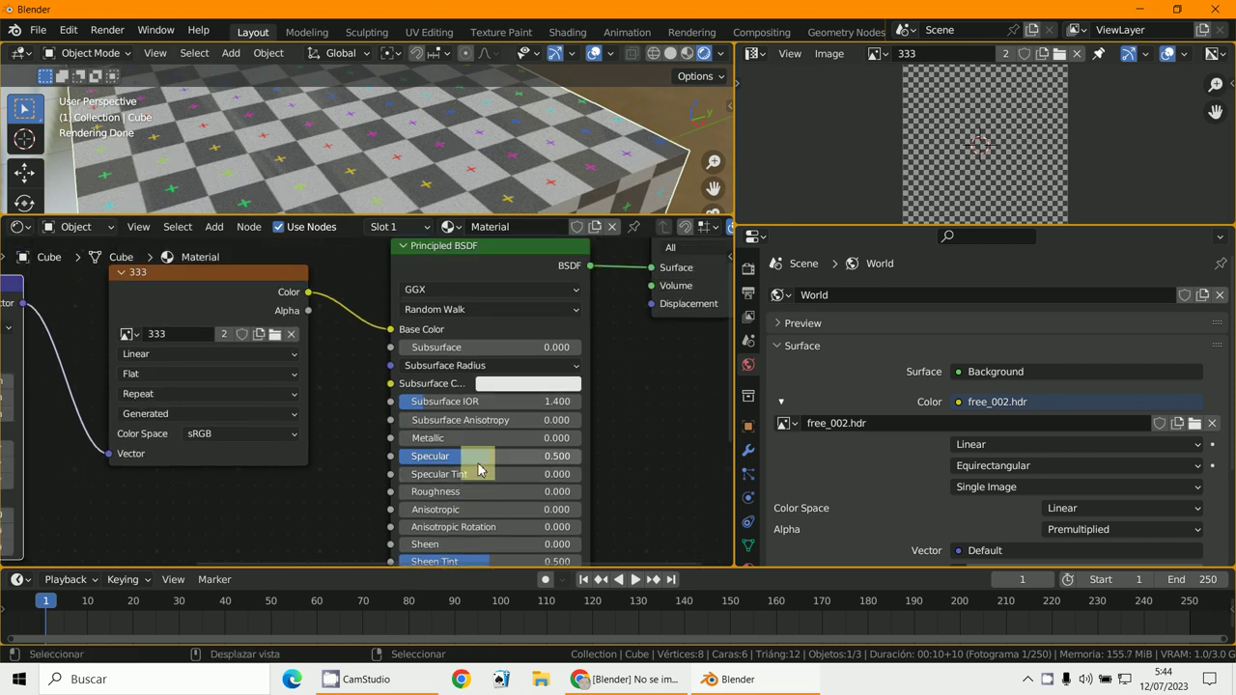
text(1)
key(Return)
drag(560, 456, 450, 458)
drag(471, 458, 537, 299)
middle_drag(537, 143, 640, 137)
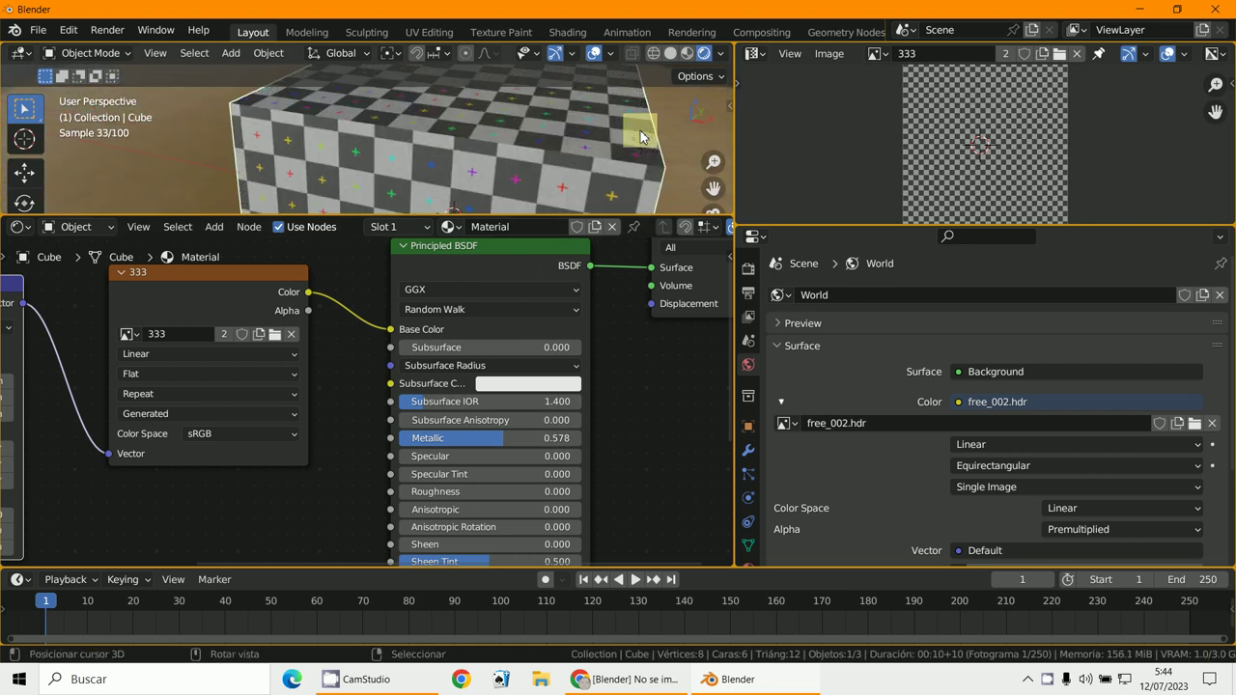
scroll(640, 134, up, 3)
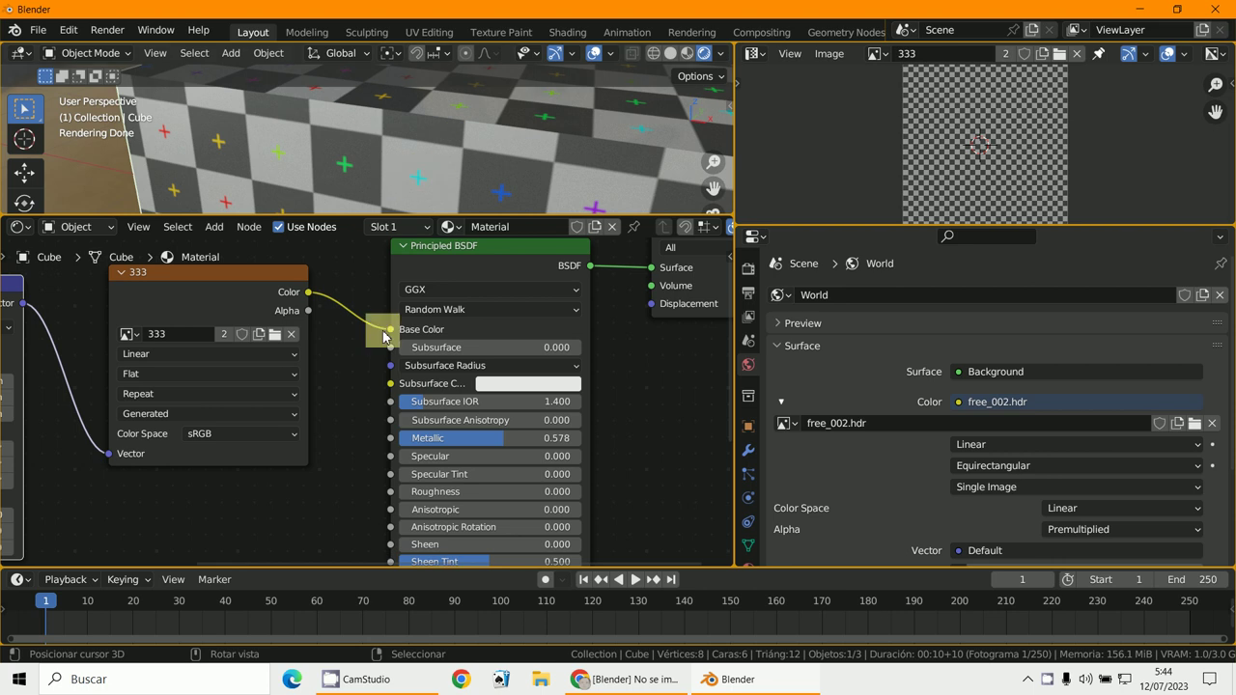
- Disconnect the image texture from the Principled BSDF's Base Color and tint the Subsurface Color yellow
drag(383, 327, 438, 450)
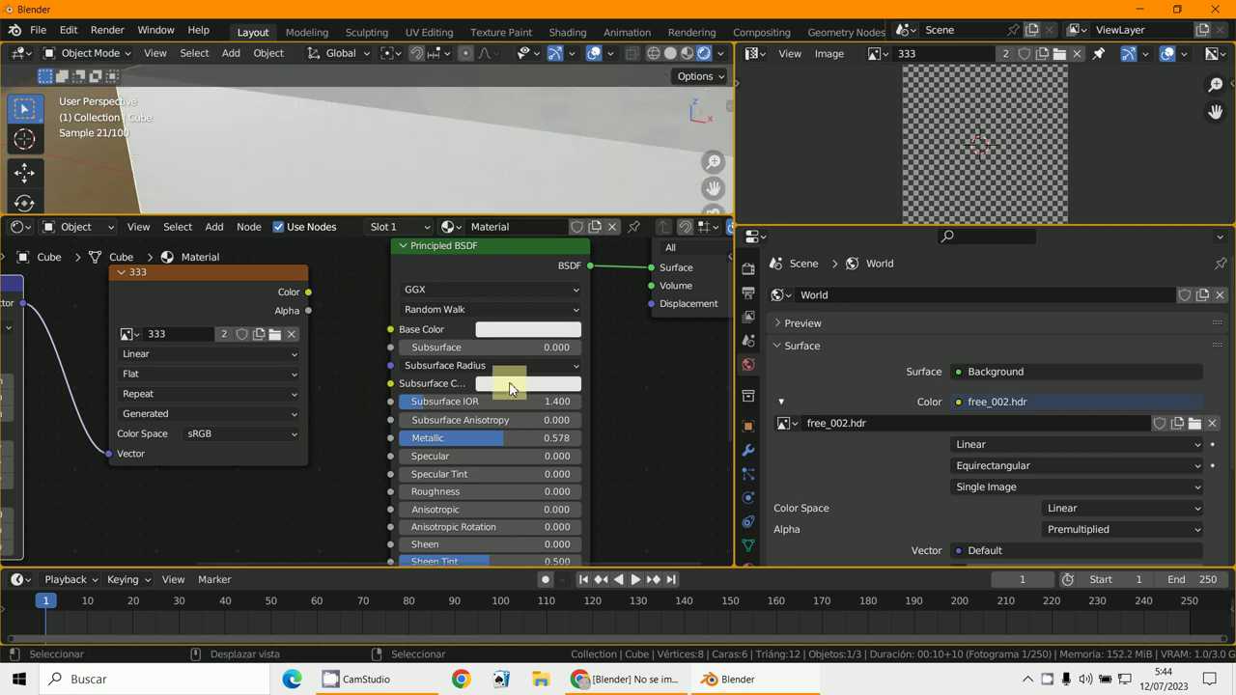
click(512, 384)
click(510, 240)
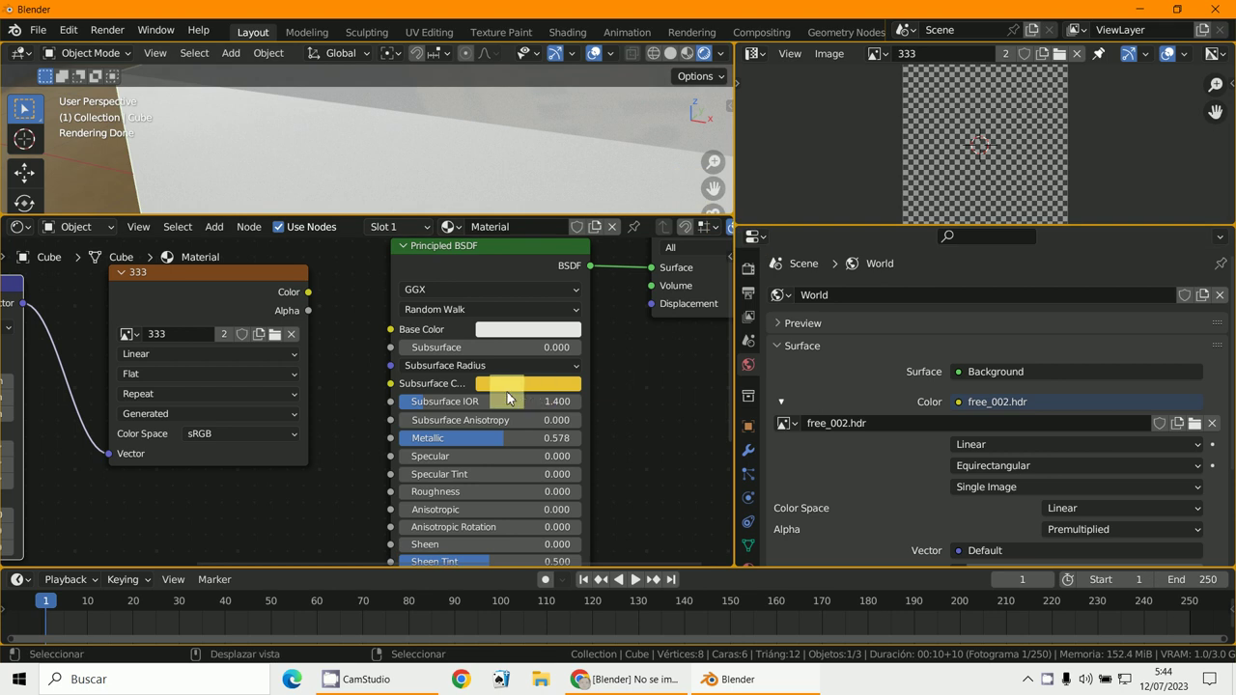
- Set the Principled BSDF's Base Color to bright yellow and its Subsurface Color to pale yellow
drag(507, 392, 538, 331)
click(528, 329)
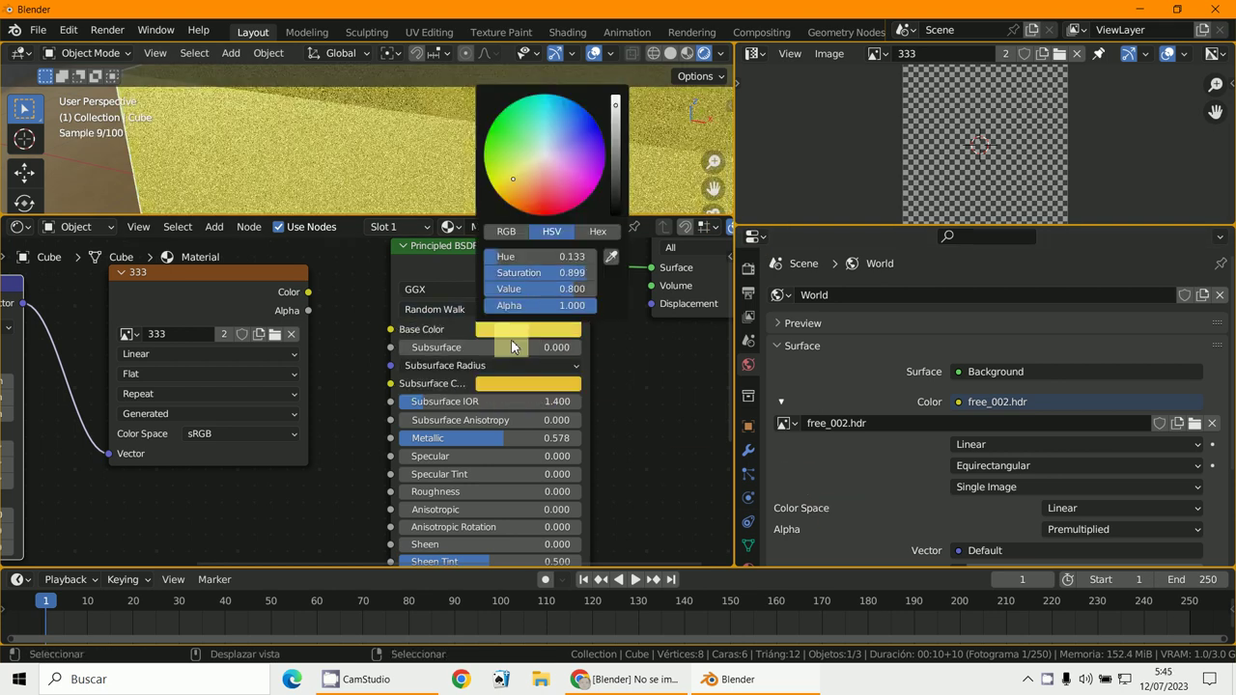
click(502, 383)
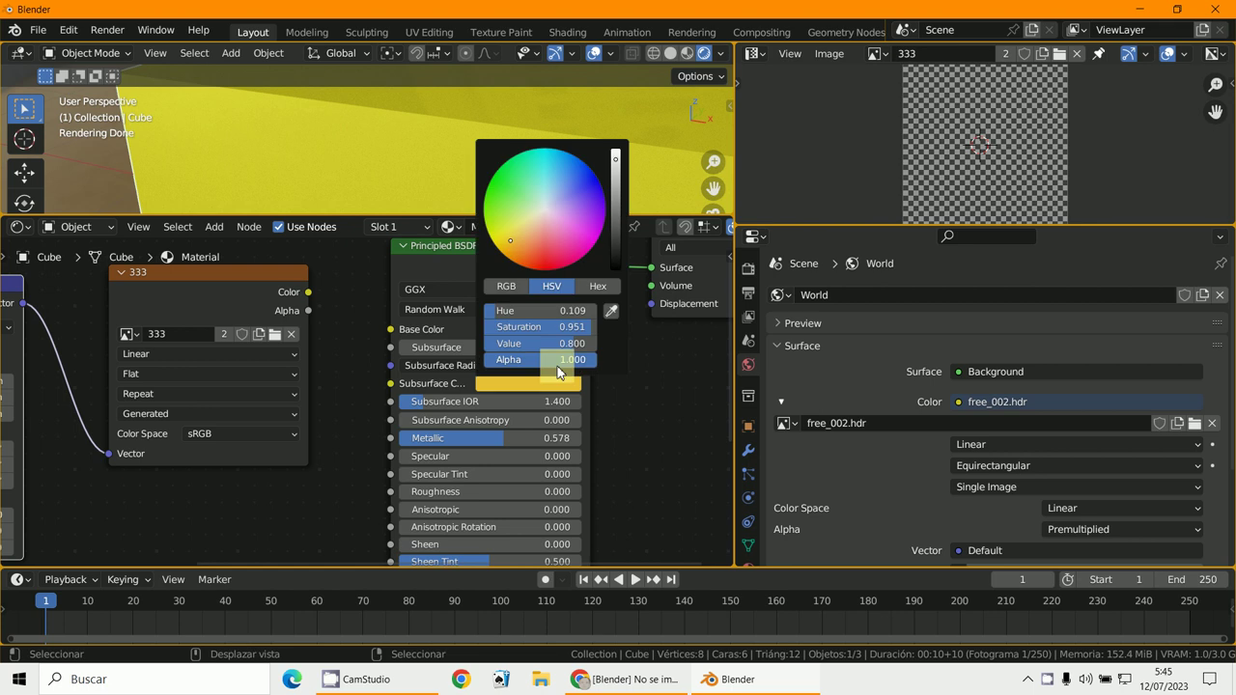
click(529, 224)
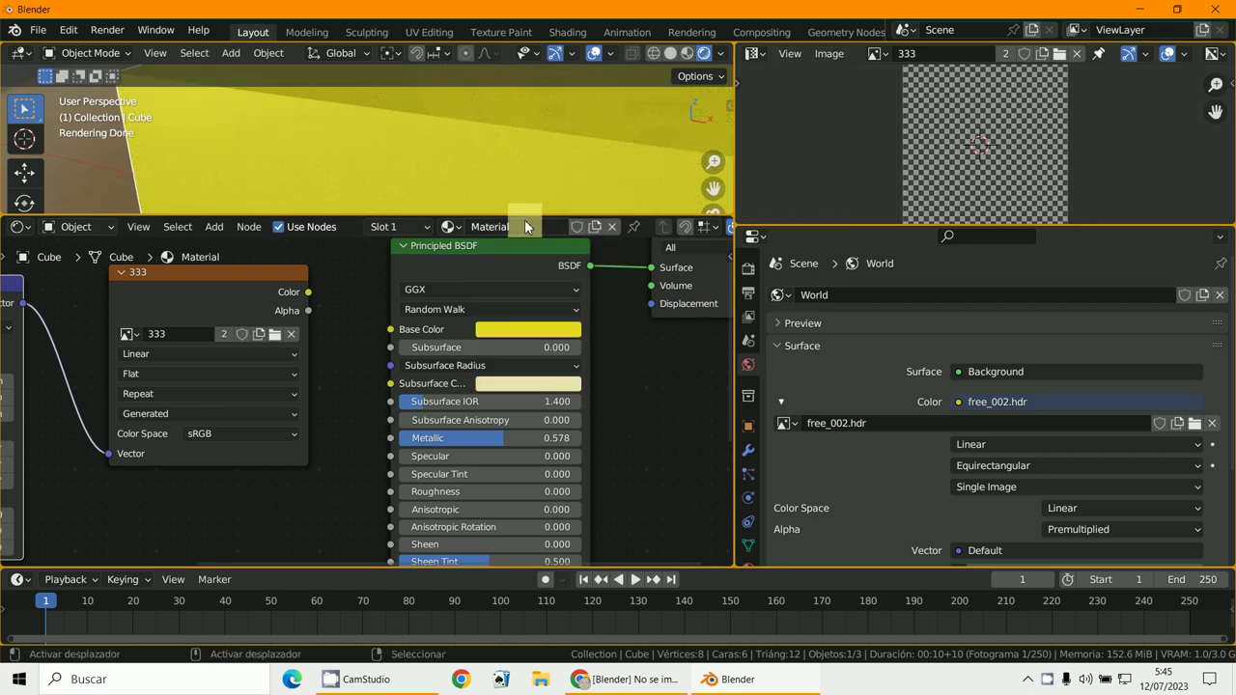
- Enlarge the 3D viewport to show the whole cube and switch the scene's render engine to Eevee
drag(527, 216, 527, 482)
scroll(545, 430, down, 5)
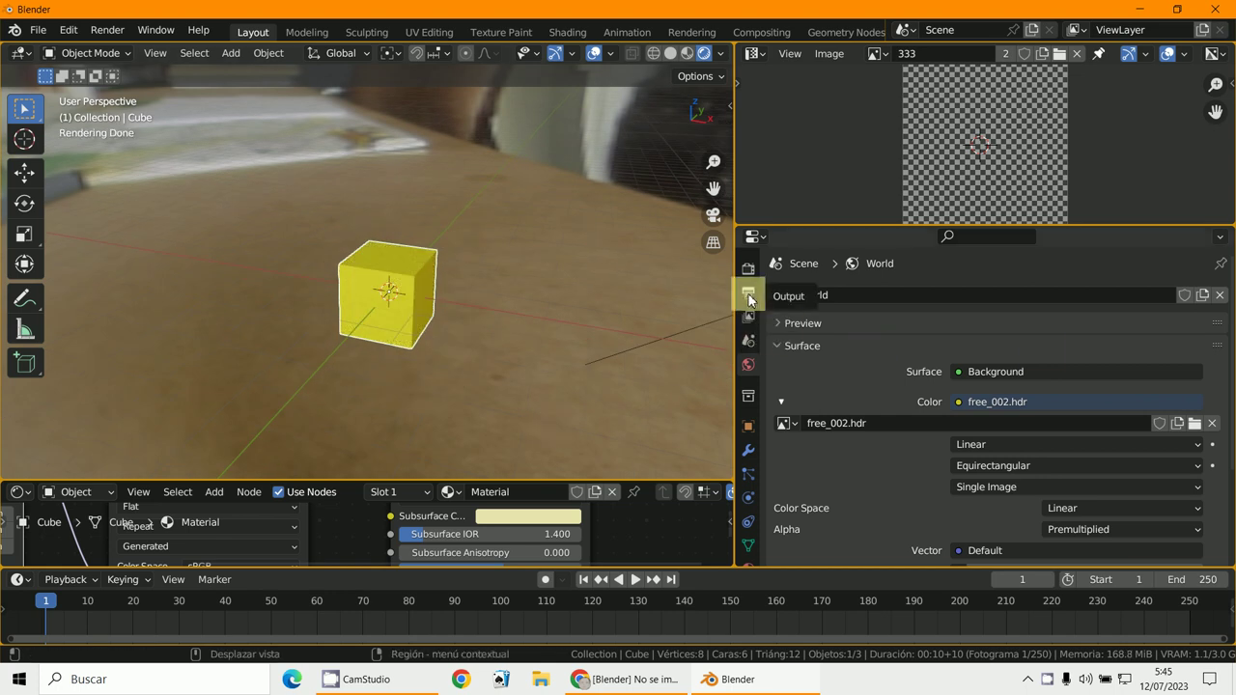
scroll(750, 299, up, 1)
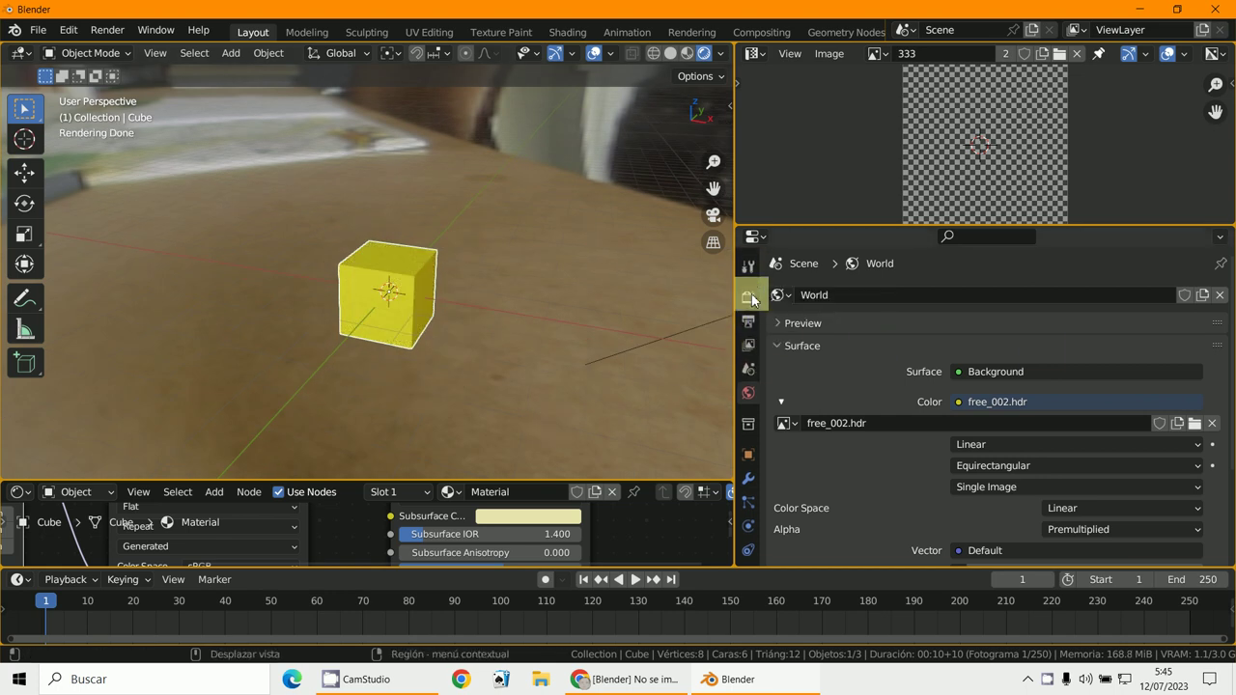
click(750, 299)
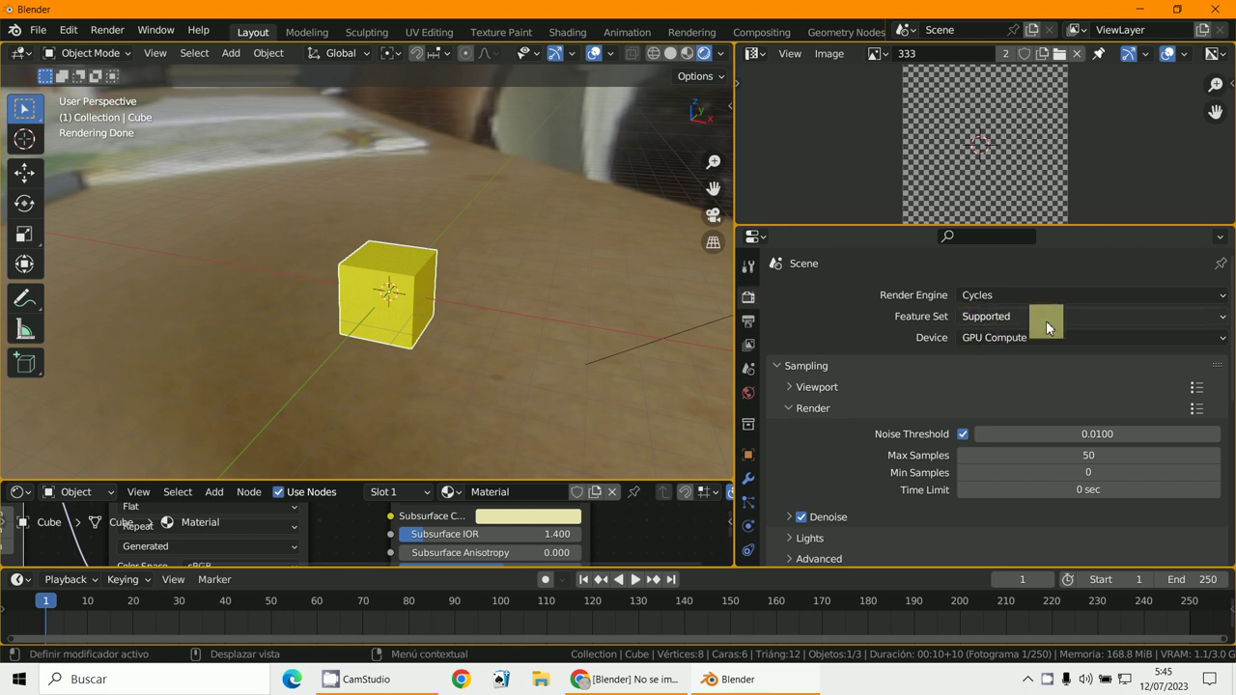
click(979, 295)
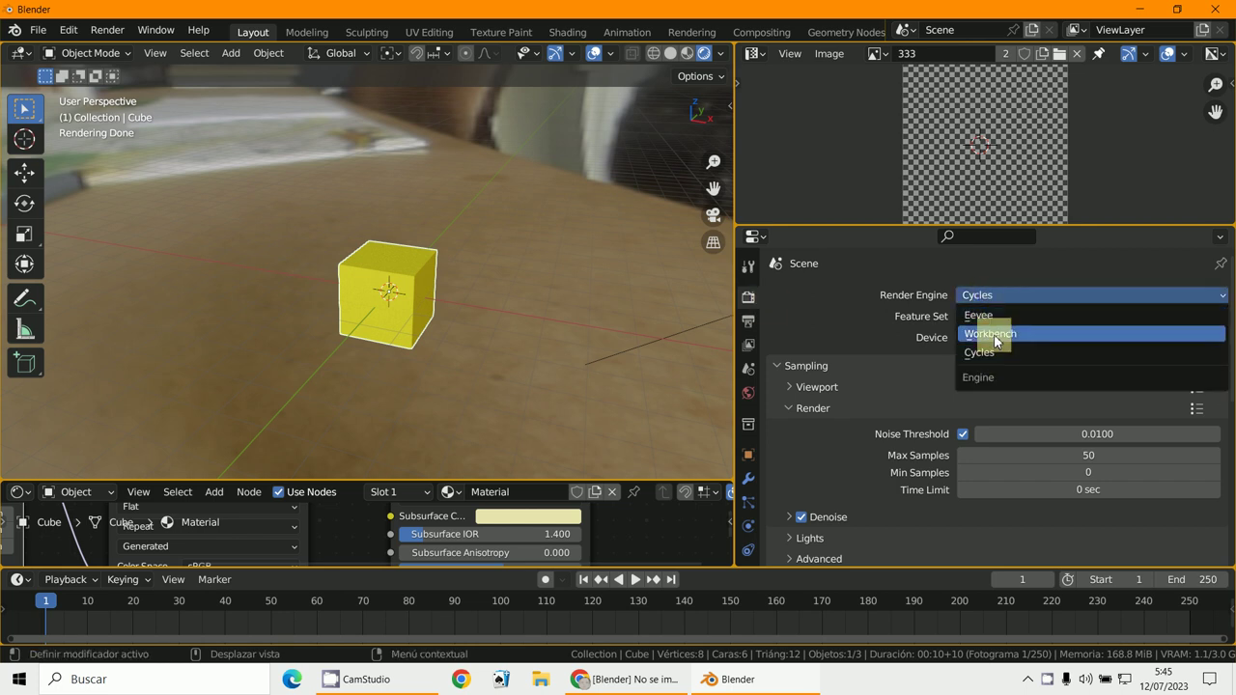
click(996, 315)
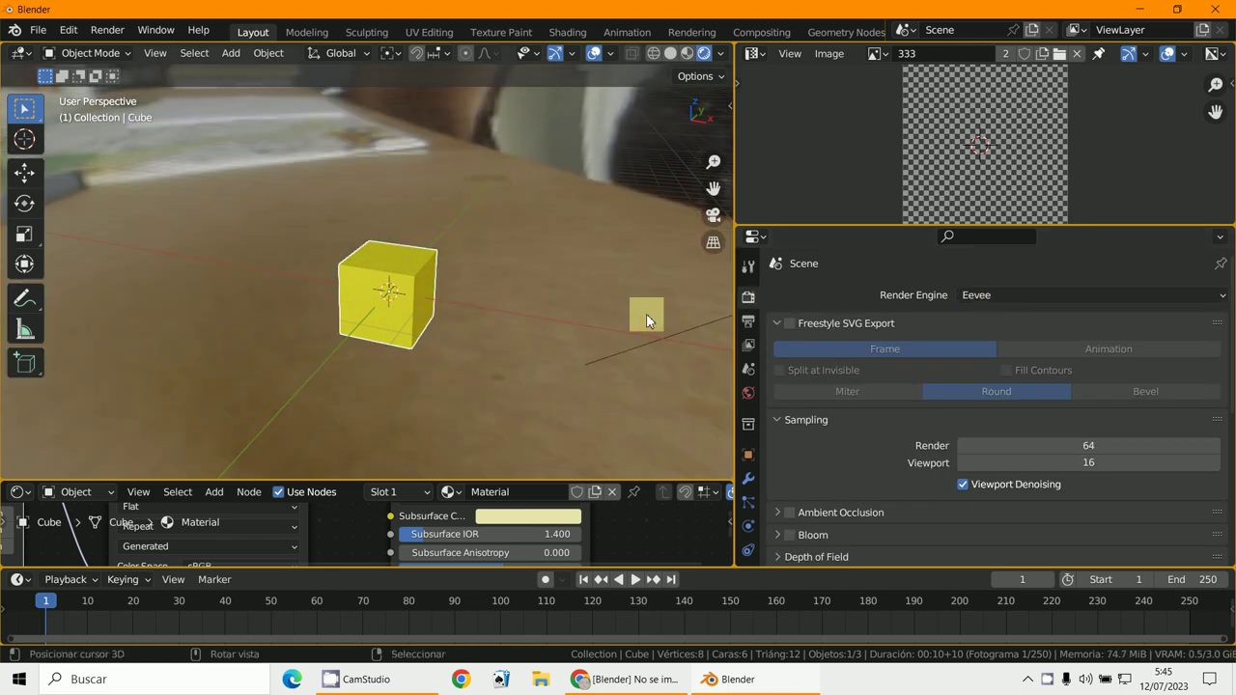
scroll(952, 450, down, 6)
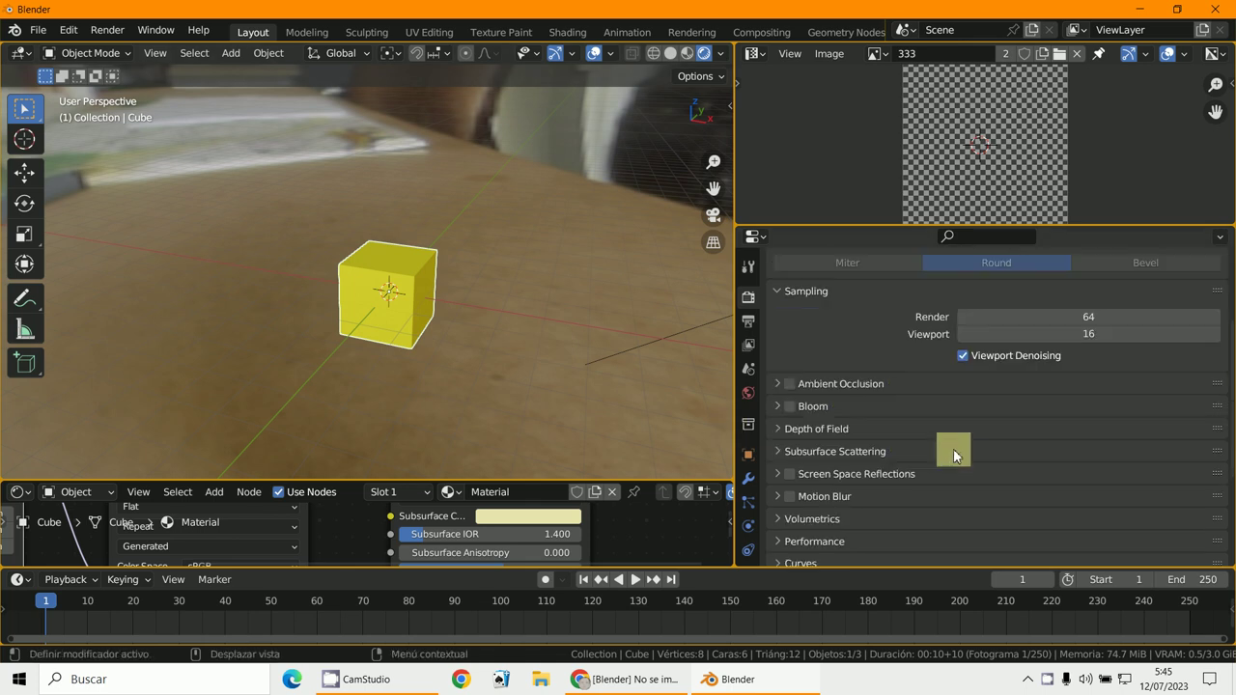
- Set both the Blend Mode and the Shadow Mode of the cube's material to Alpha Hashed in its Eevee settings
middle_drag(447, 392, 474, 321)
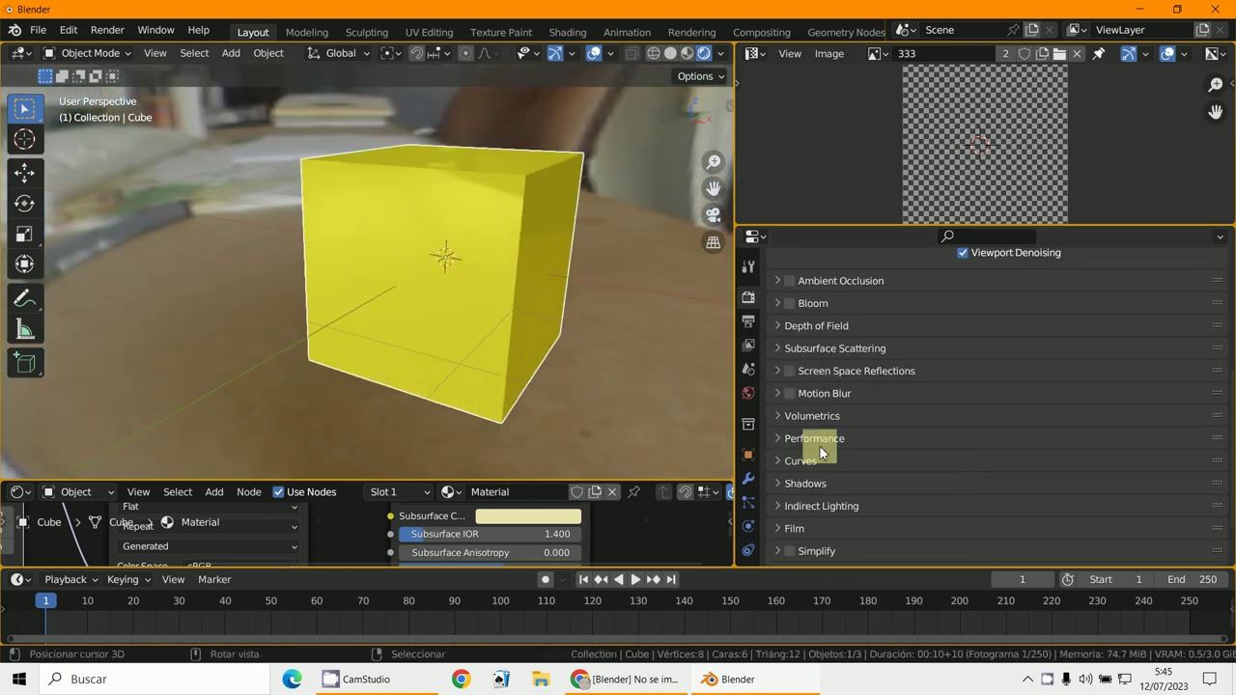
click(756, 517)
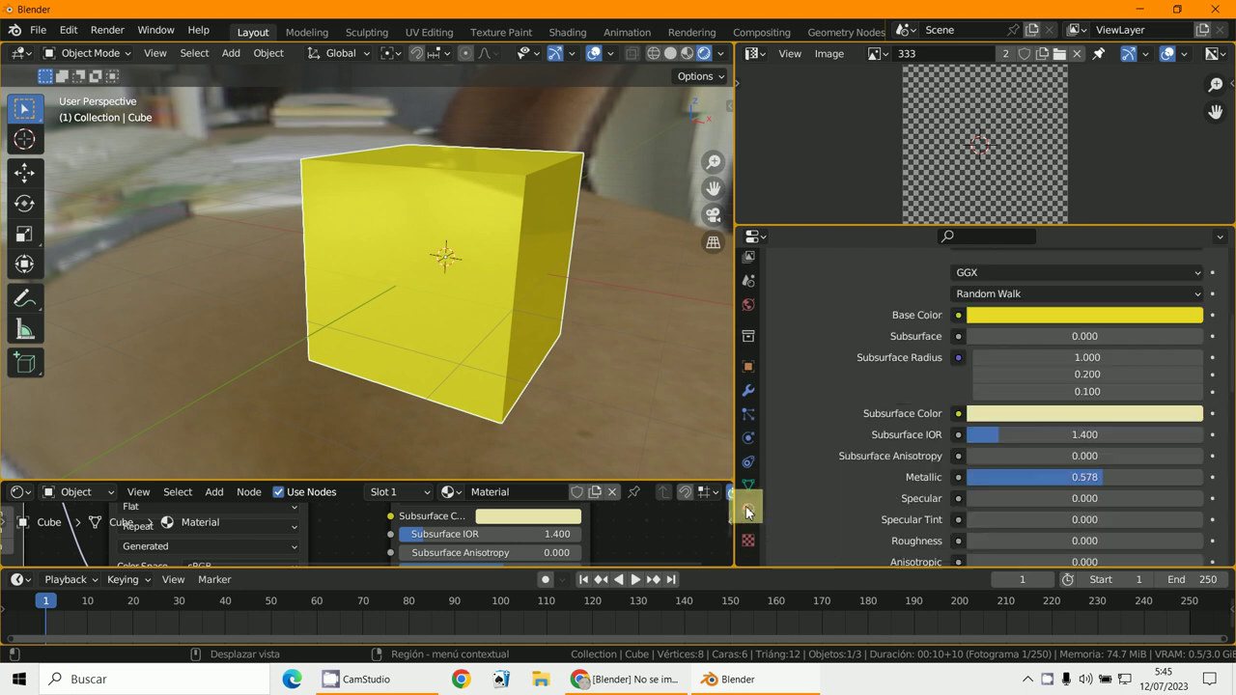
scroll(861, 452, down, 15)
scroll(862, 452, down, 3)
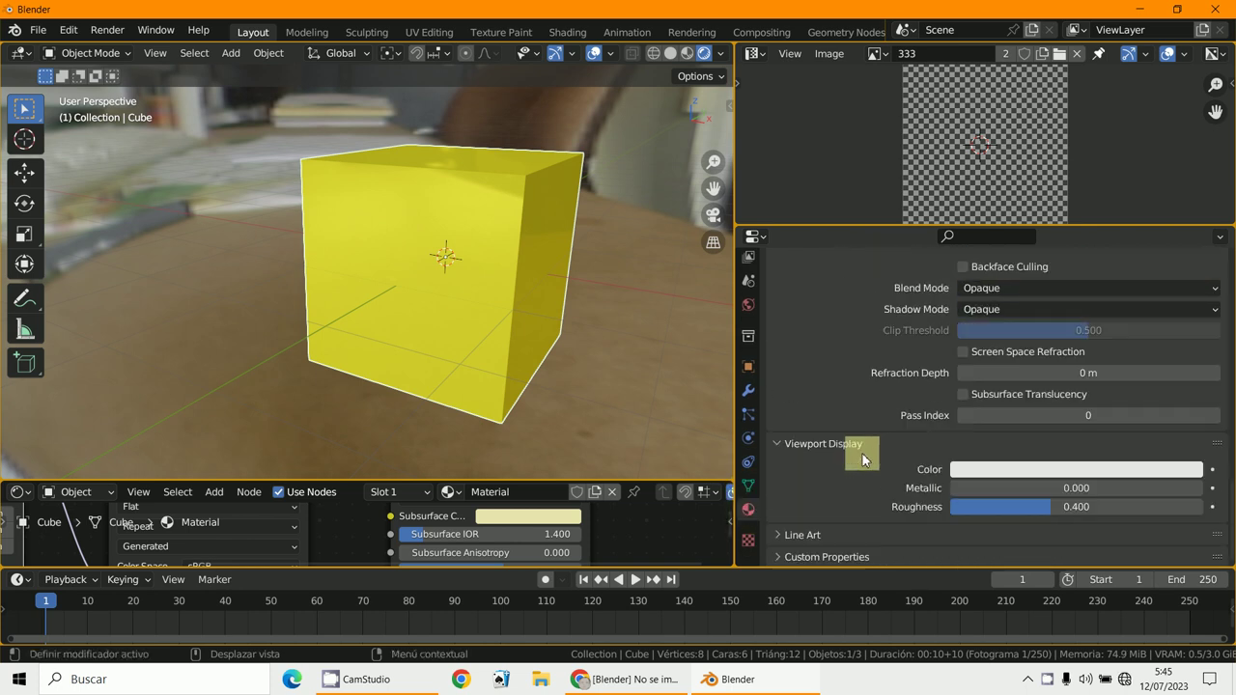
scroll(861, 452, up, 3)
scroll(883, 408, down, 1)
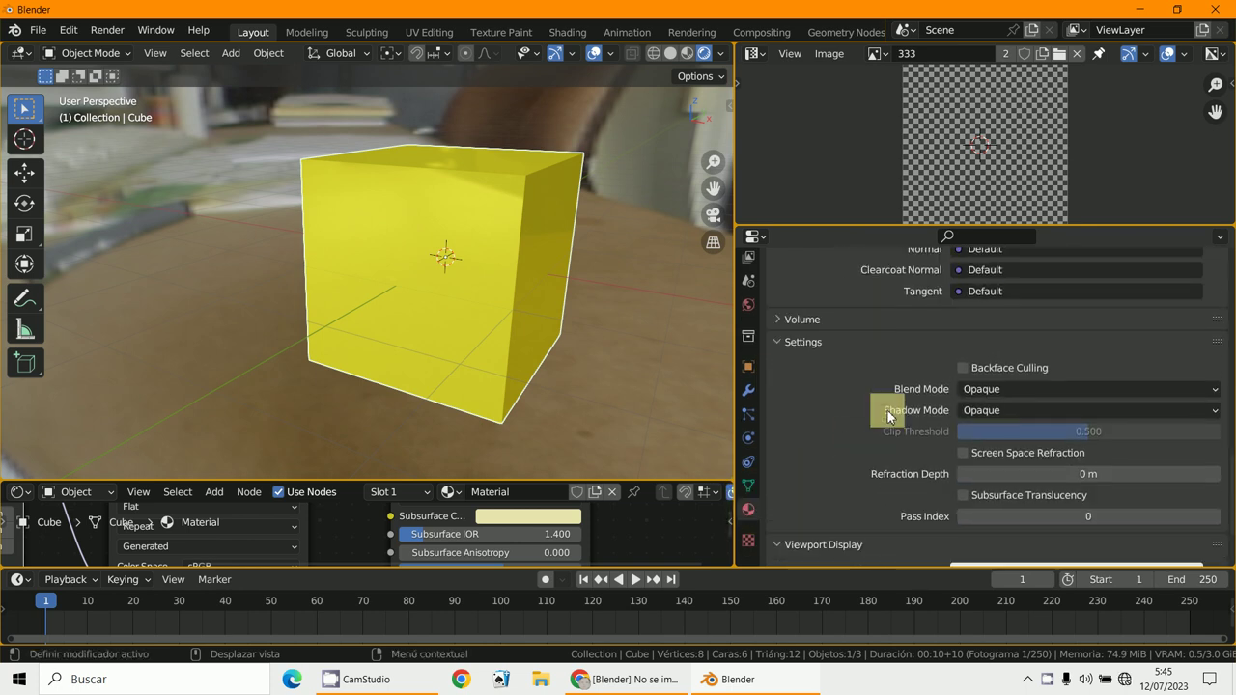
scroll(1049, 403, up, 3)
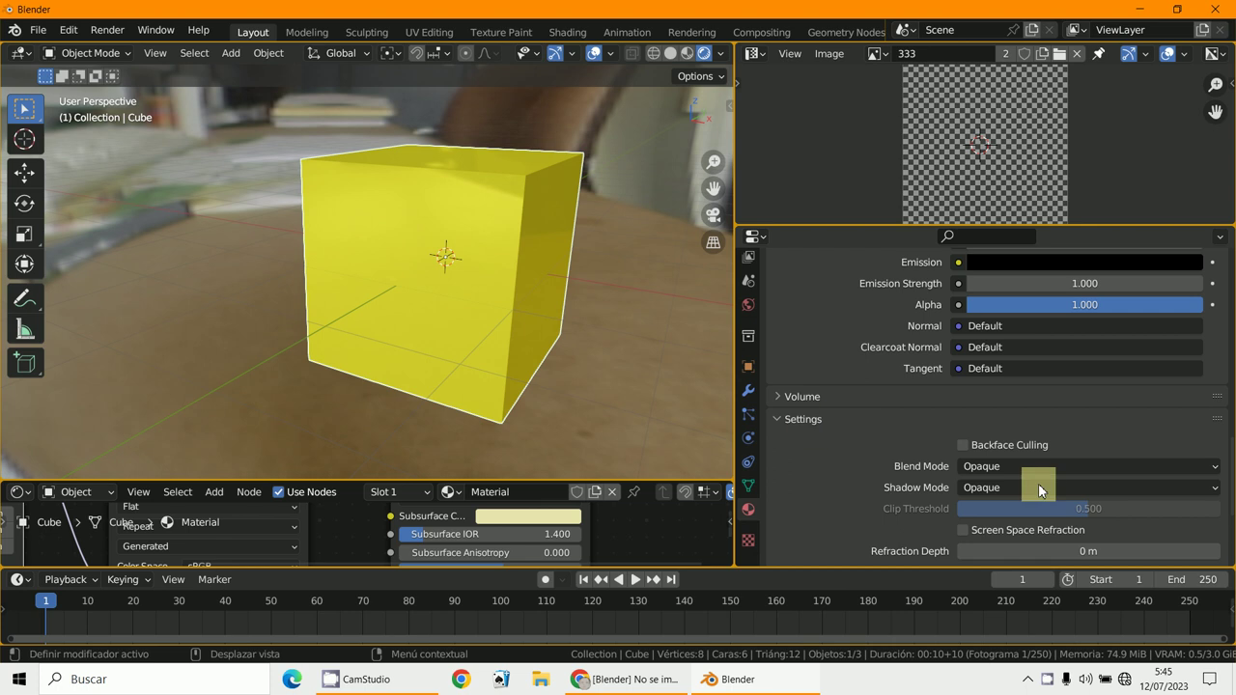
scroll(979, 469, down, 2)
click(975, 418)
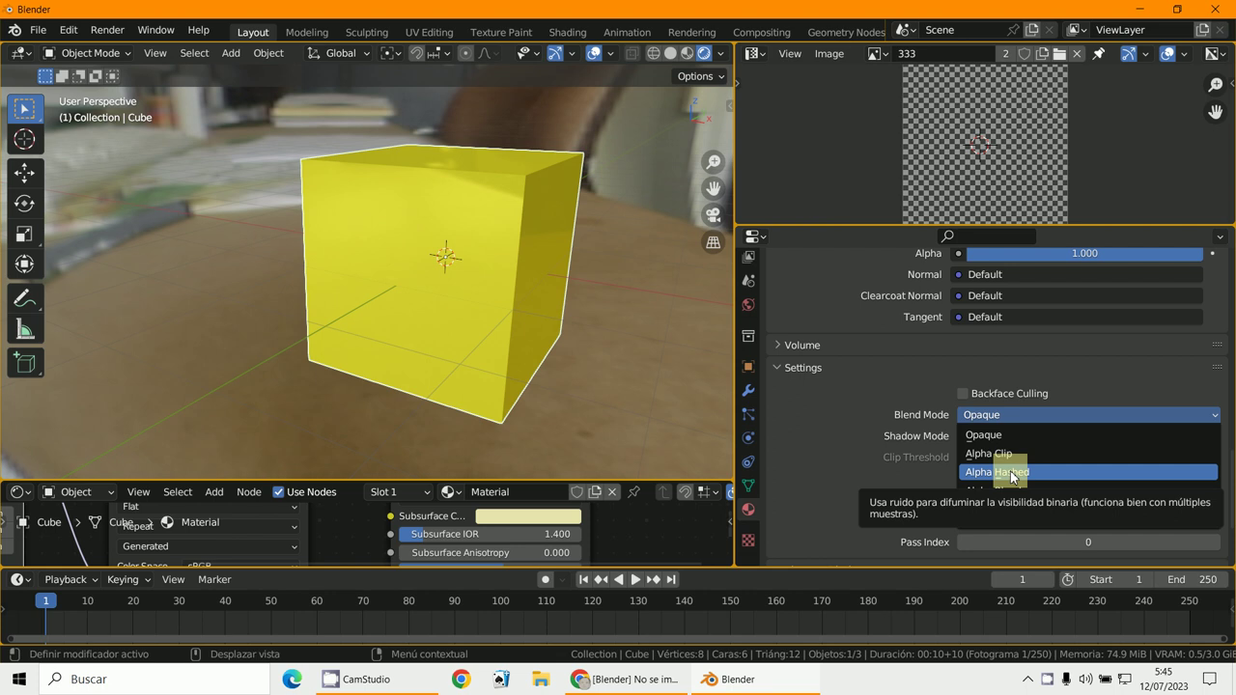
click(987, 436)
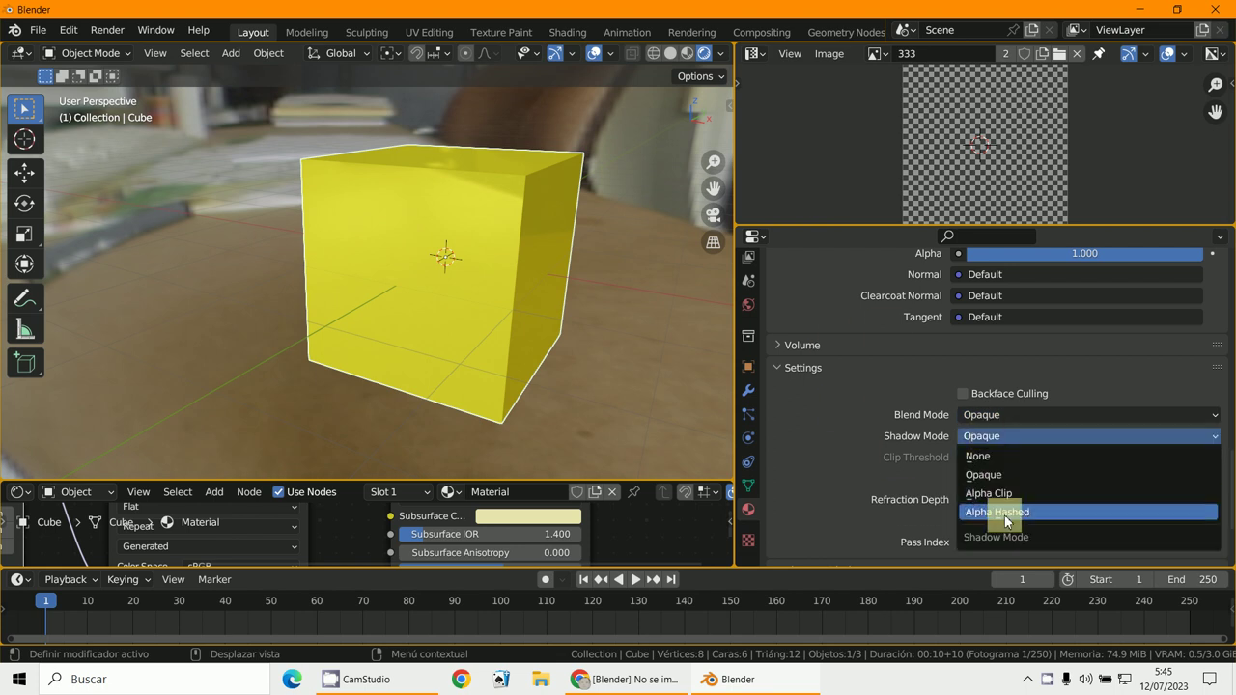
click(987, 416)
click(986, 415)
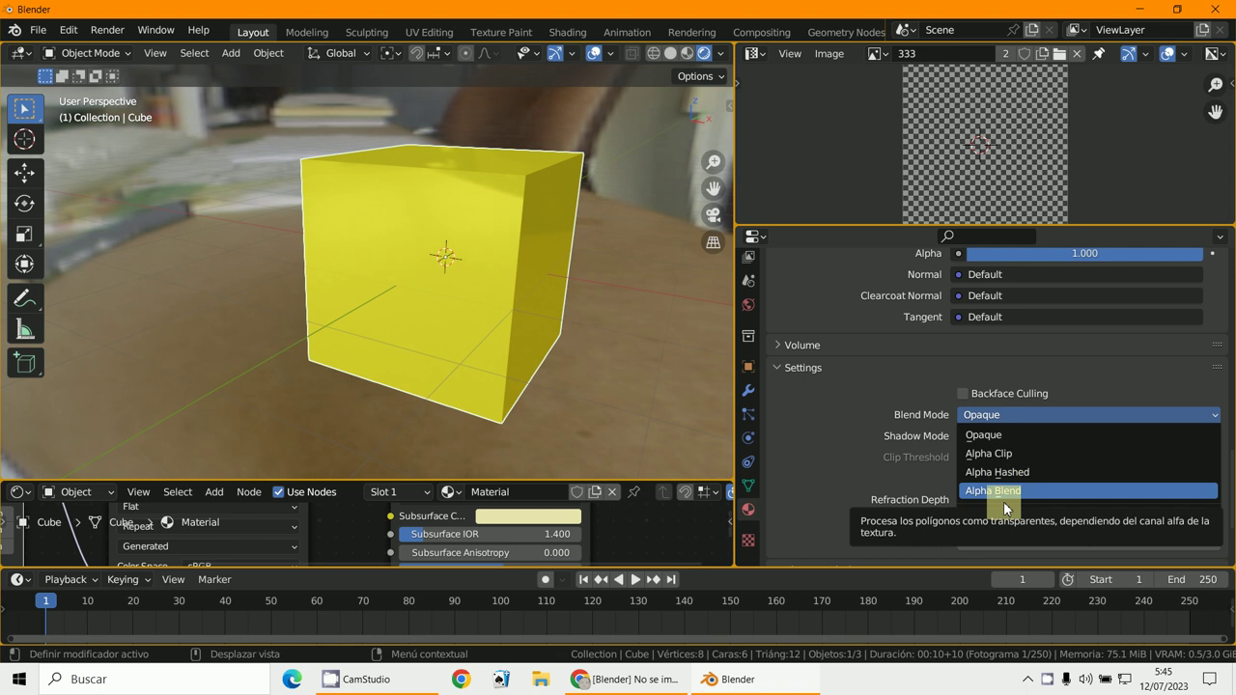
click(997, 471)
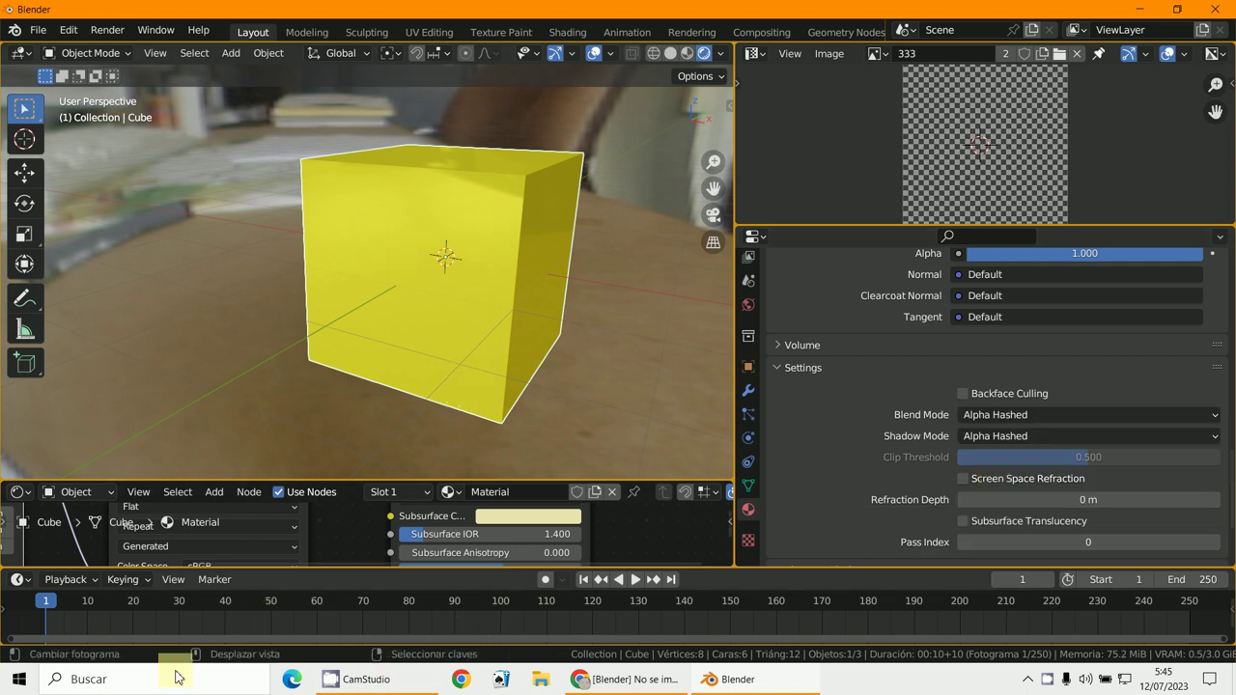
click(367, 679)
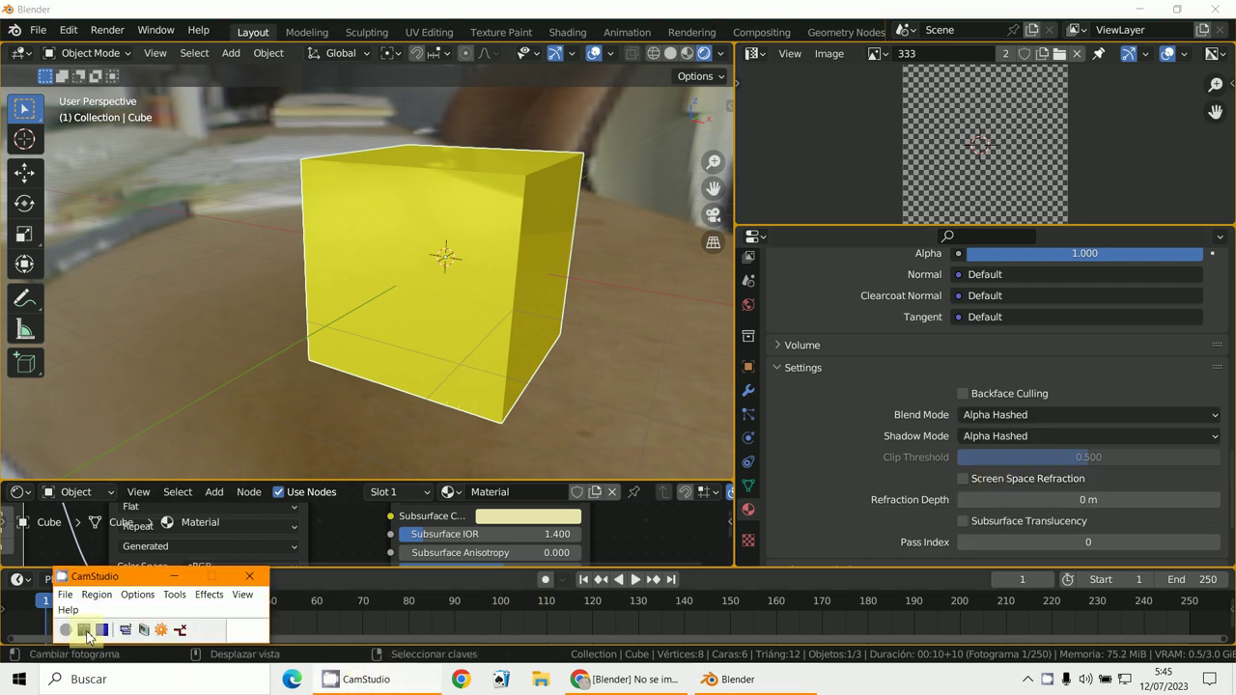